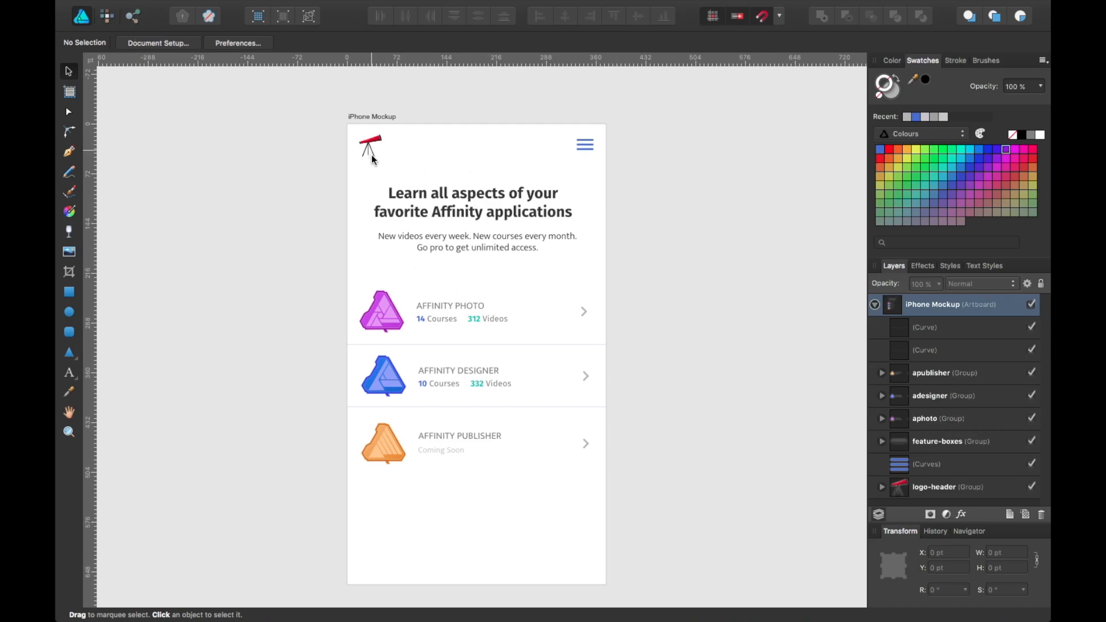
# Examine the iPhone Mockup artboard, from the header logo and menu icon down to the three product rows.
pyautogui.press('super+plus')
pyautogui.moveTo(393, 175); pyautogui.dragTo(386, 279)
pyautogui.moveTo(203, 370); pyautogui.dragTo(218, 340)
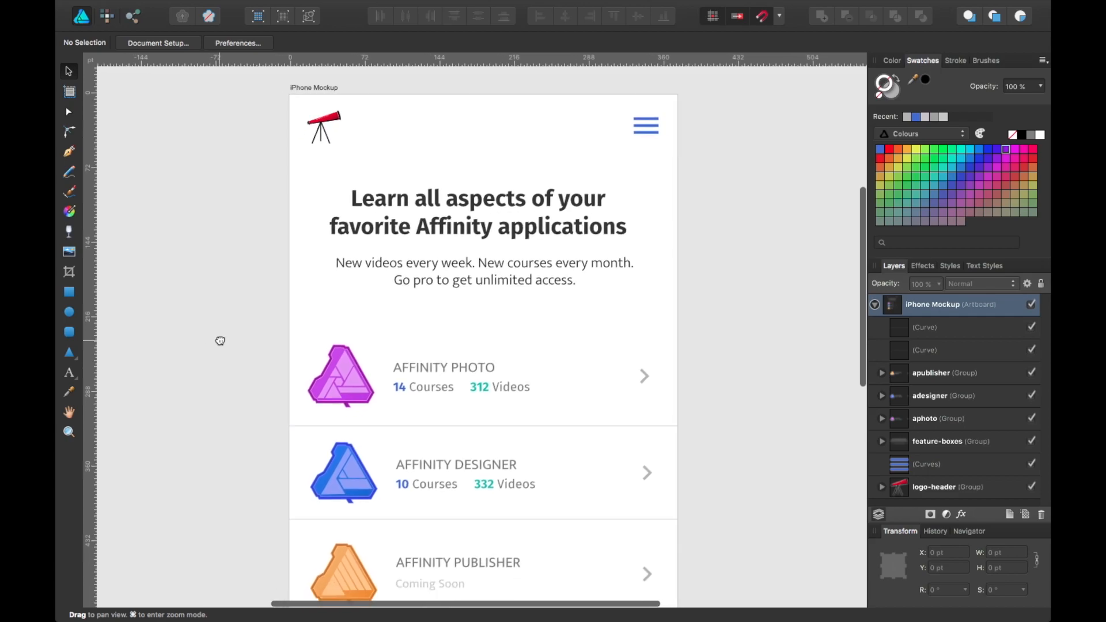
pyautogui.moveTo(239, 403); pyautogui.dragTo(240, 380)
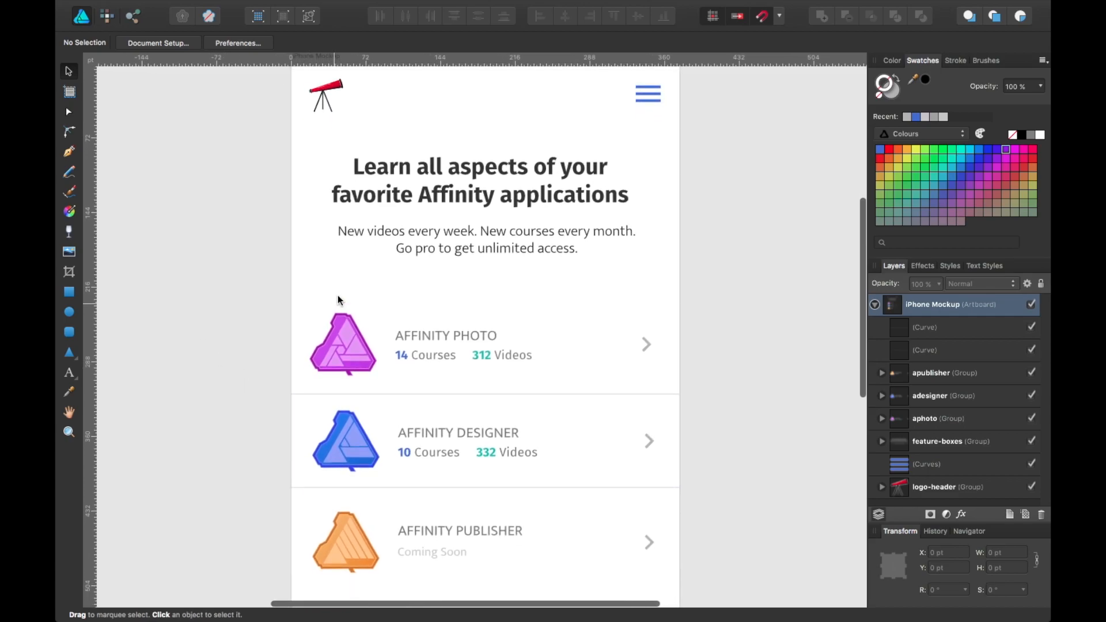
pyautogui.moveTo(220, 272); pyautogui.dragTo(222, 252)
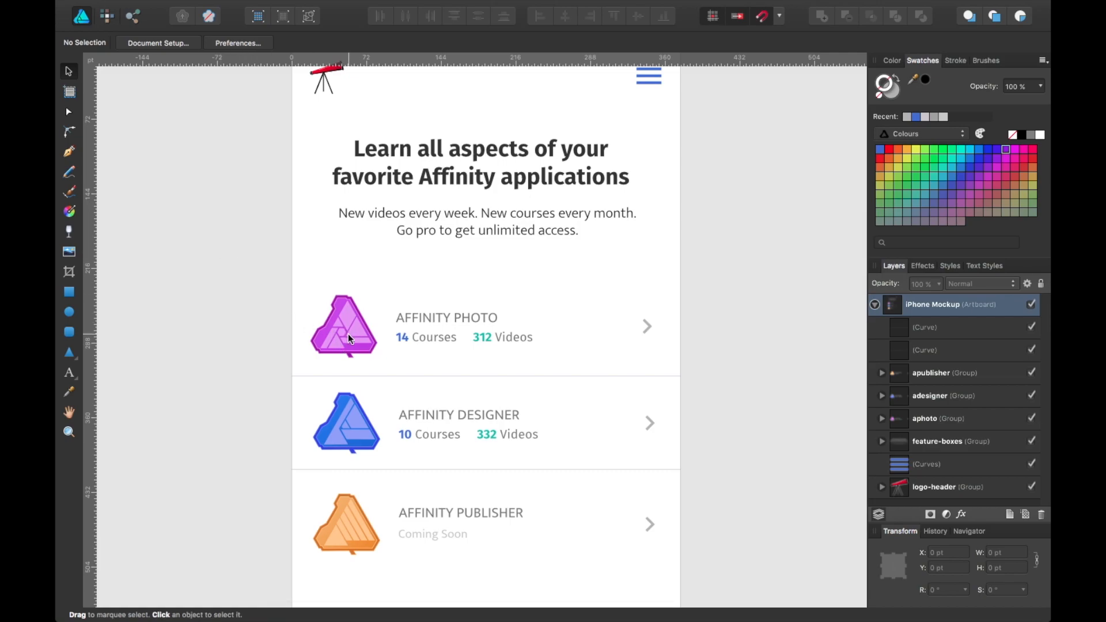
pyautogui.scroll(-2, 354, 410)
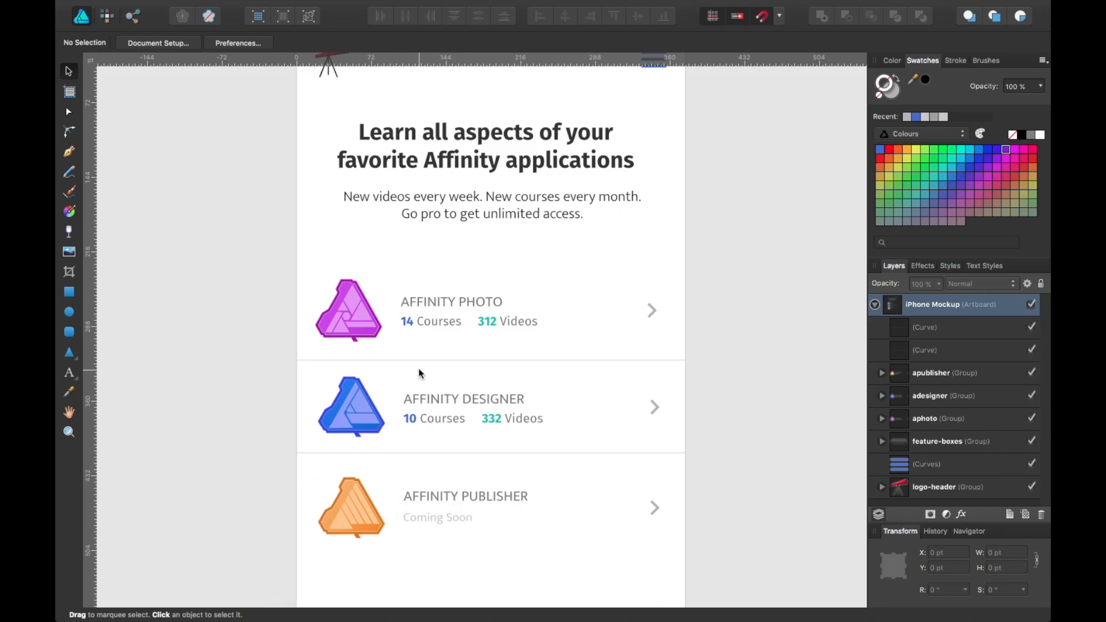
pyautogui.scroll(1, 482, 323)
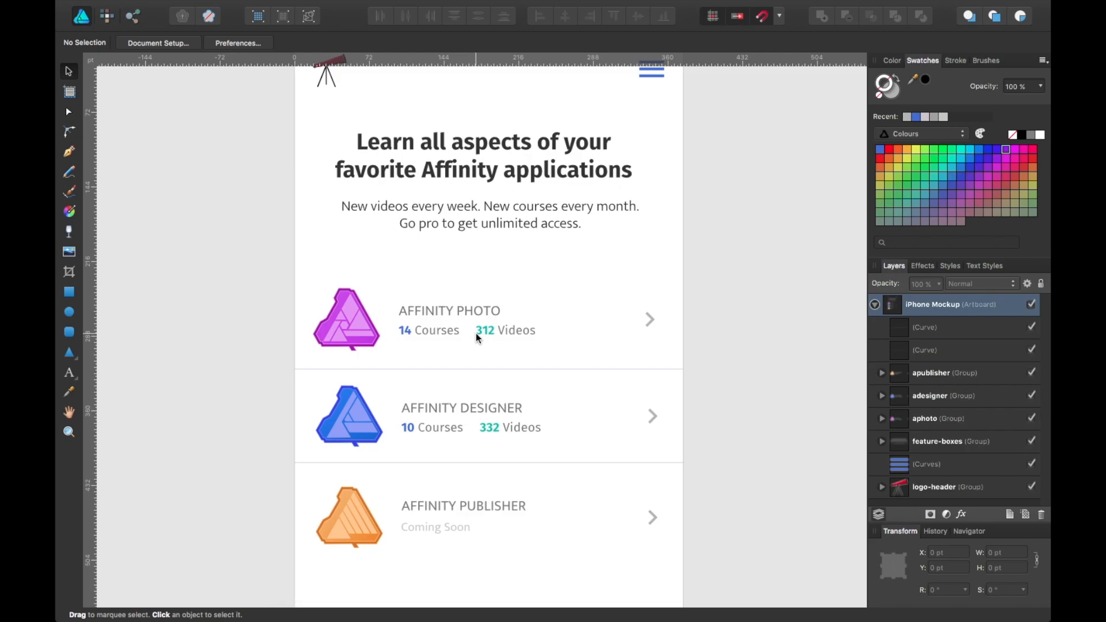
pyautogui.scroll(5, 476, 333)
pyautogui.scroll(-5, 476, 336)
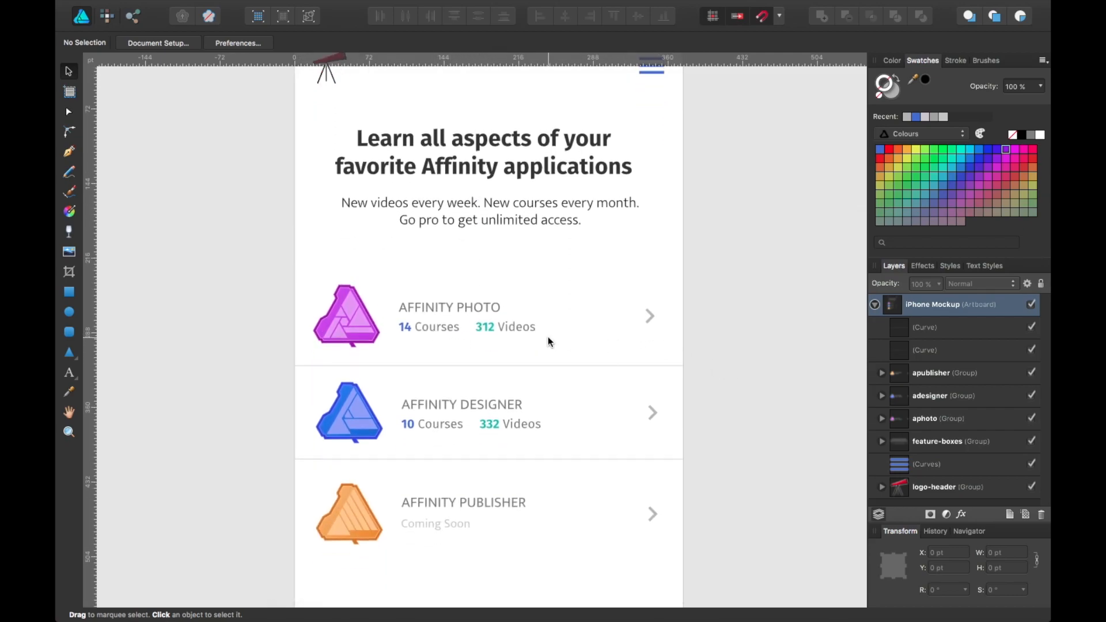
pyautogui.scroll(3, 515, 327)
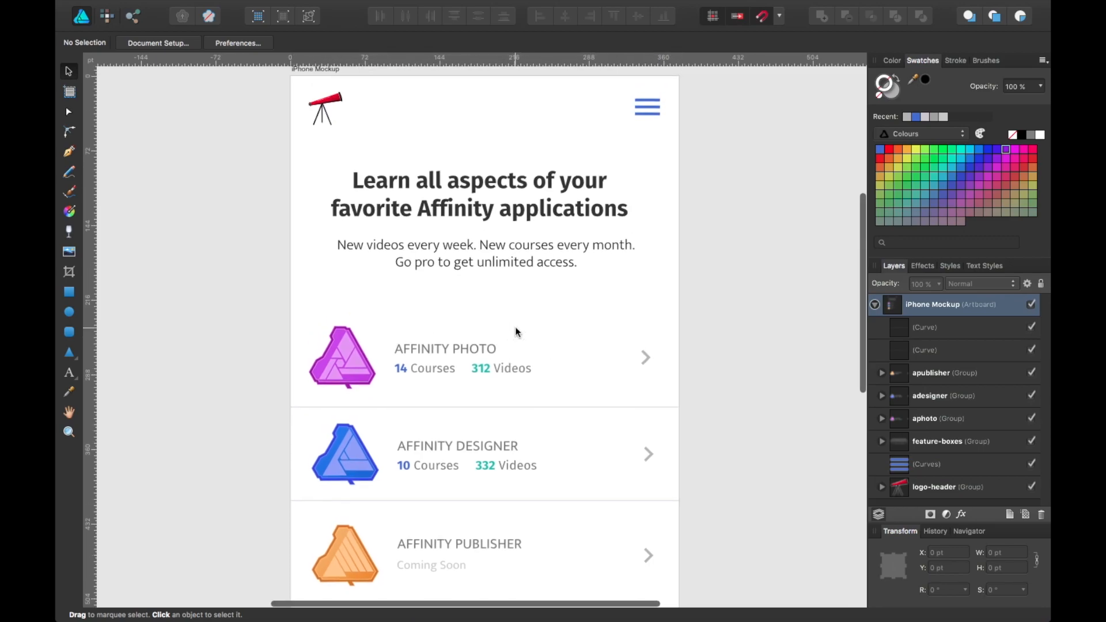
pyautogui.scroll(2, 516, 328)
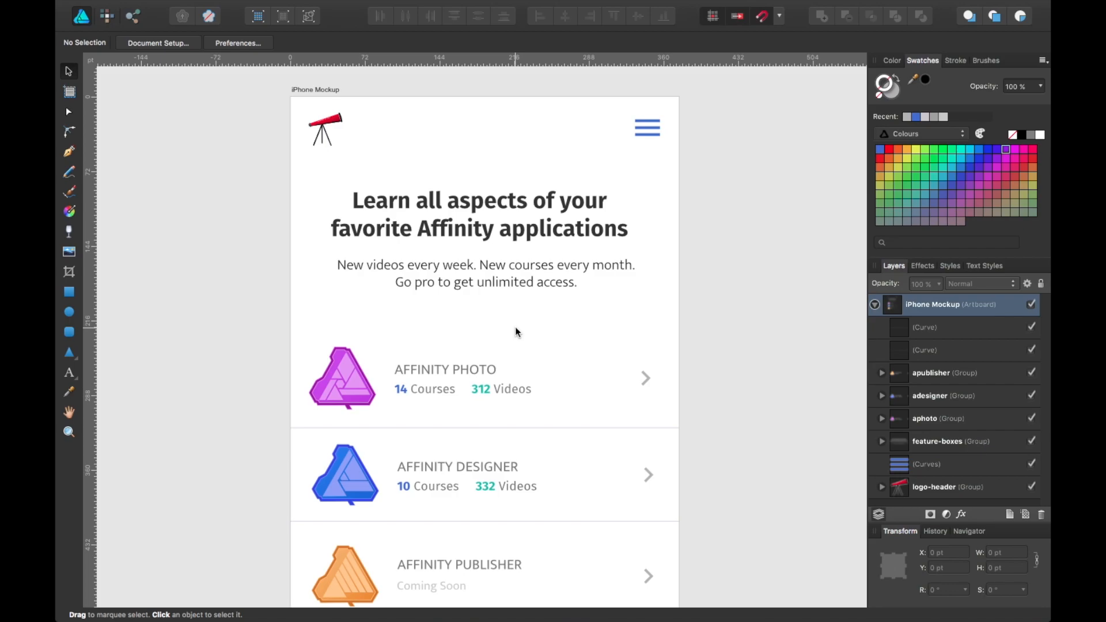
pyautogui.scroll(-2, 516, 327)
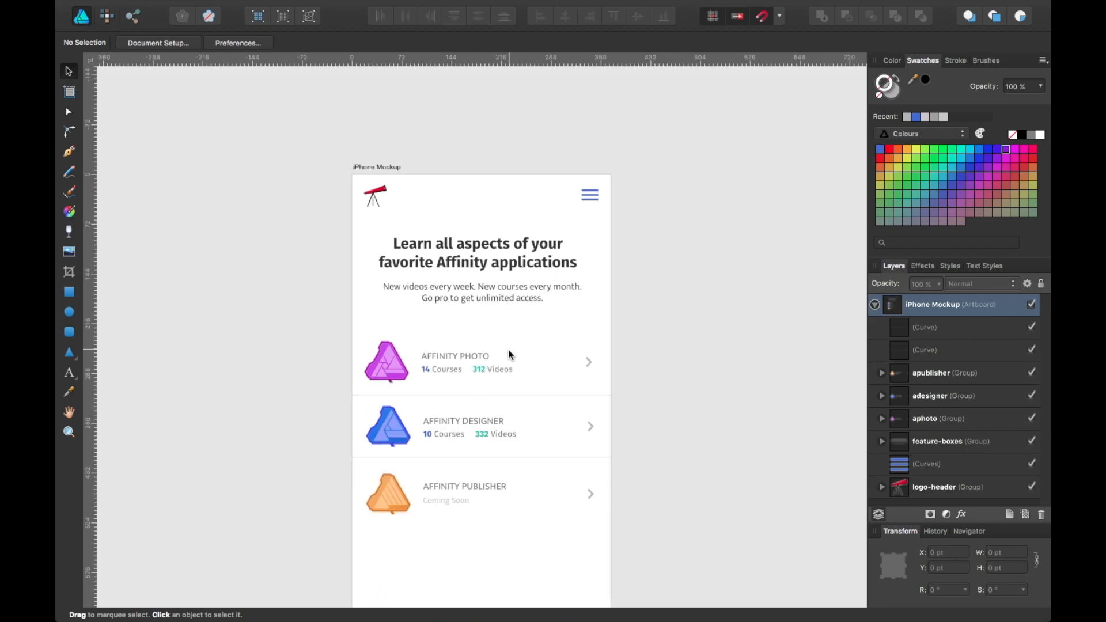
pyautogui.scroll(2, 515, 327)
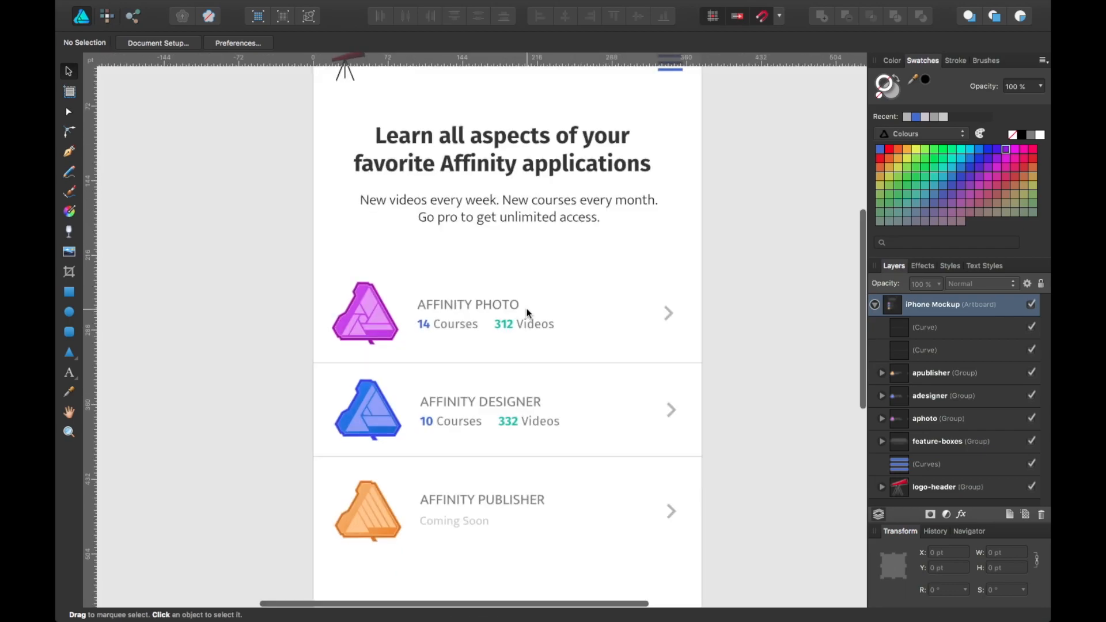
pyautogui.scroll(3, 527, 312)
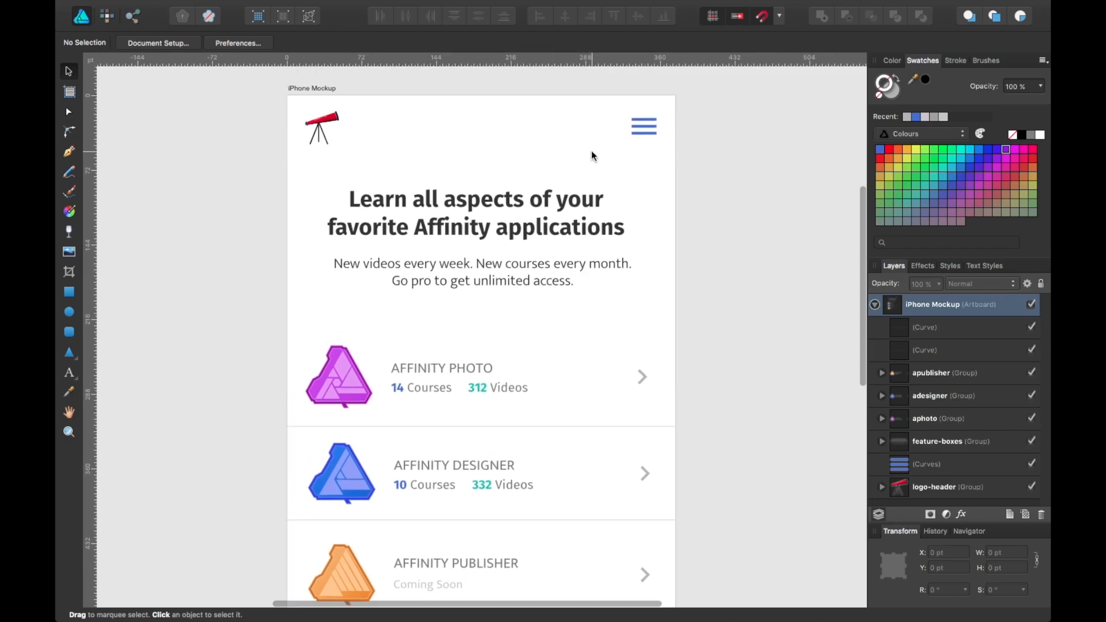
pyautogui.click(646, 131)
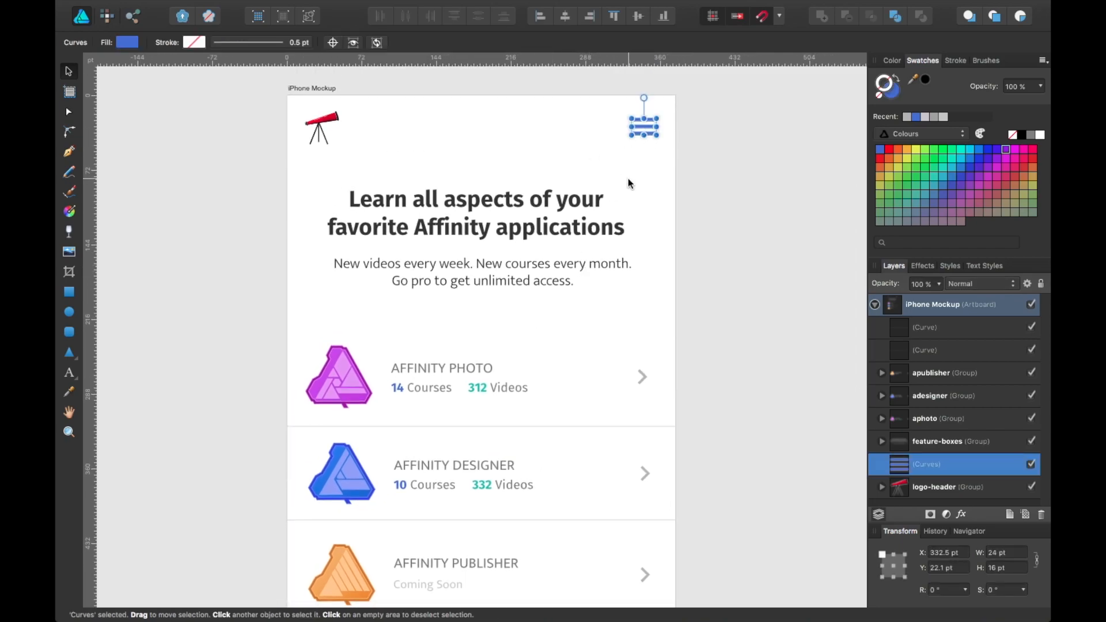
pyautogui.click(636, 192)
pyautogui.scroll(-3, 432, 318)
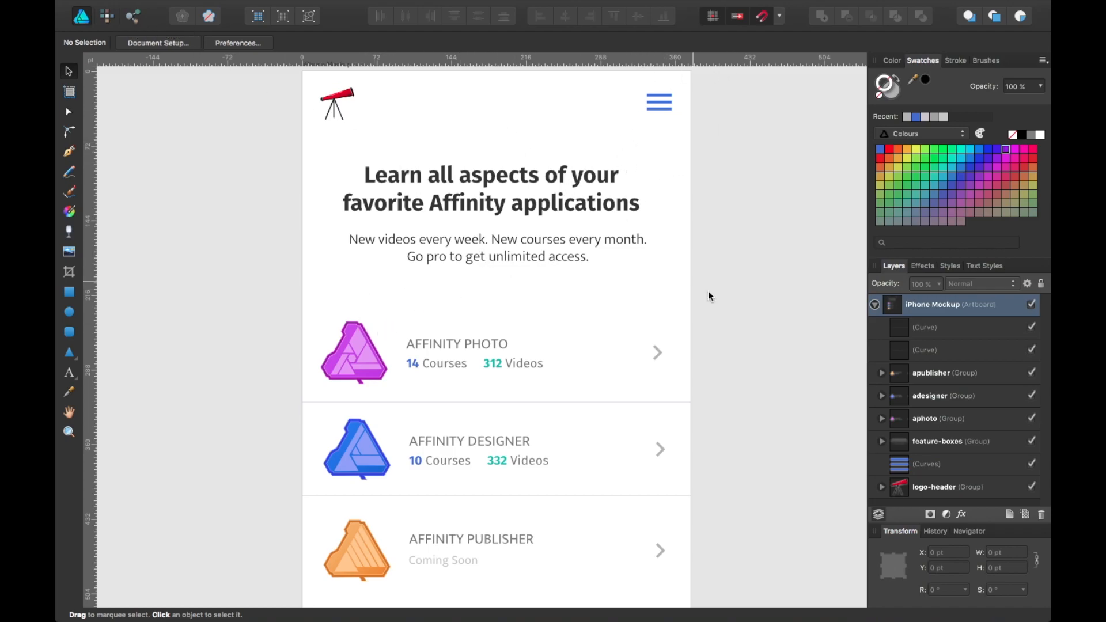
pyautogui.press('space')
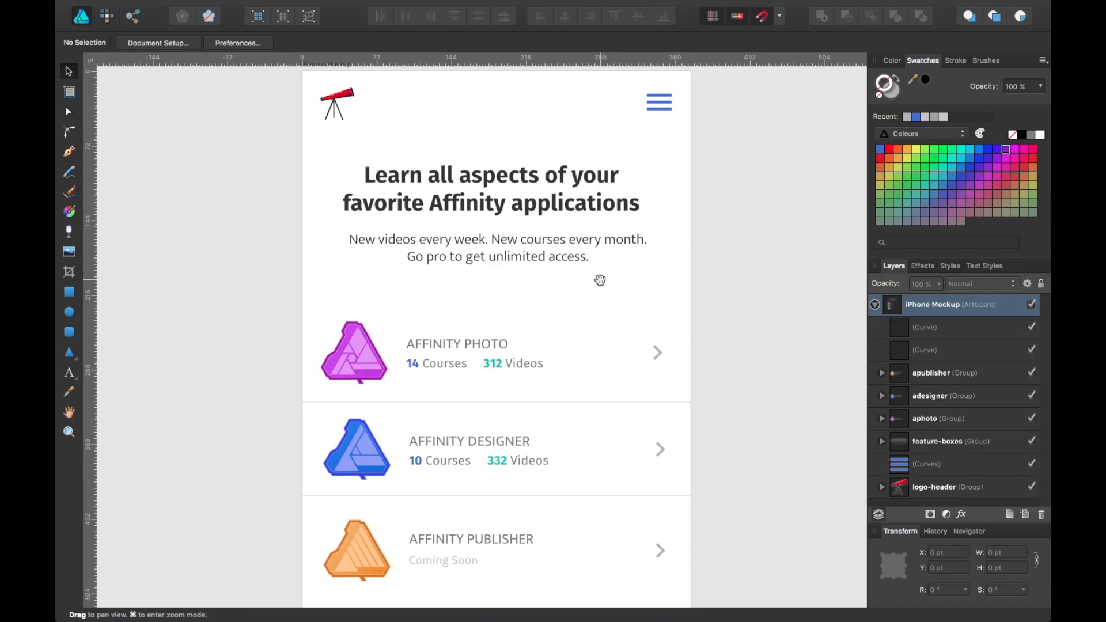
pyautogui.moveTo(600, 280); pyautogui.dragTo(603, 290)
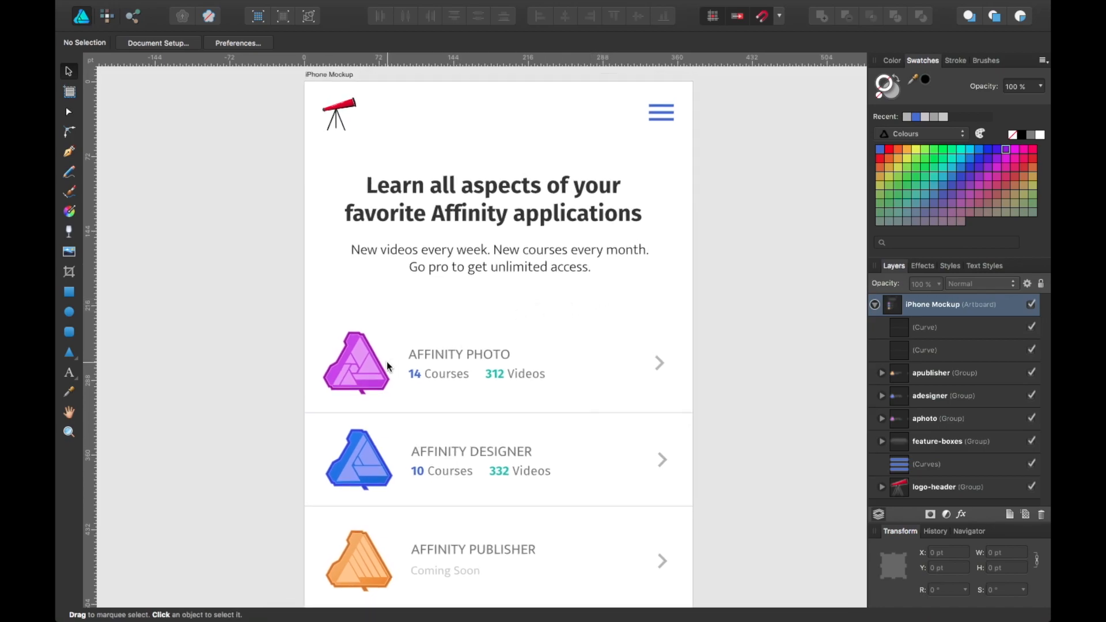
pyautogui.click(880, 372)
pyautogui.click(881, 373)
# Hide the rulers around the canvas.
pyautogui.scroll(-1, 732, 371)
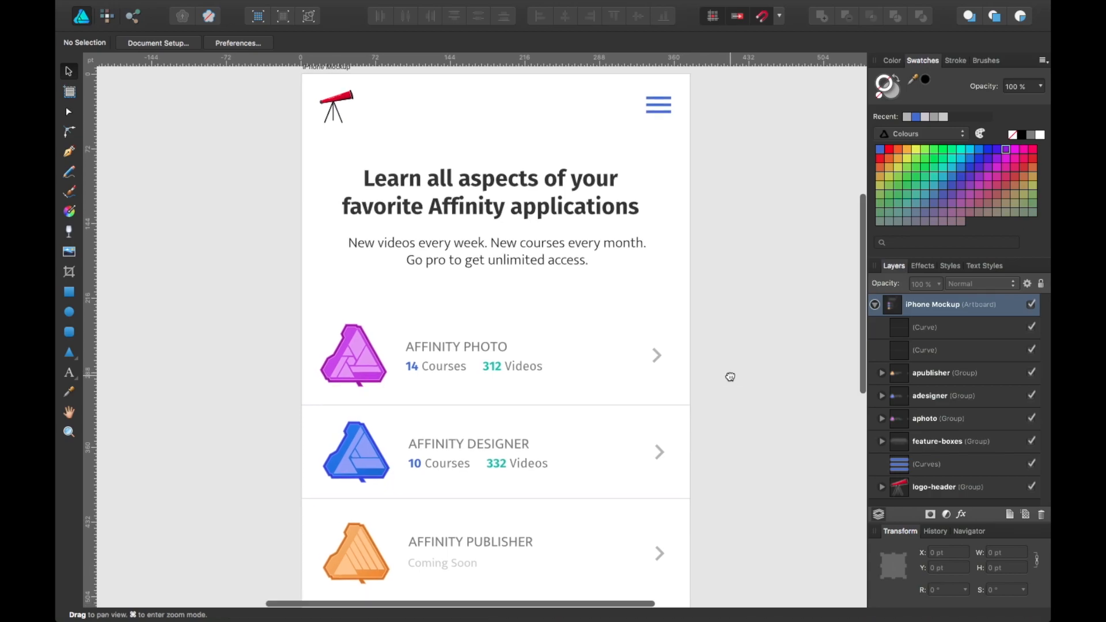
pyautogui.scroll(1, 713, 308)
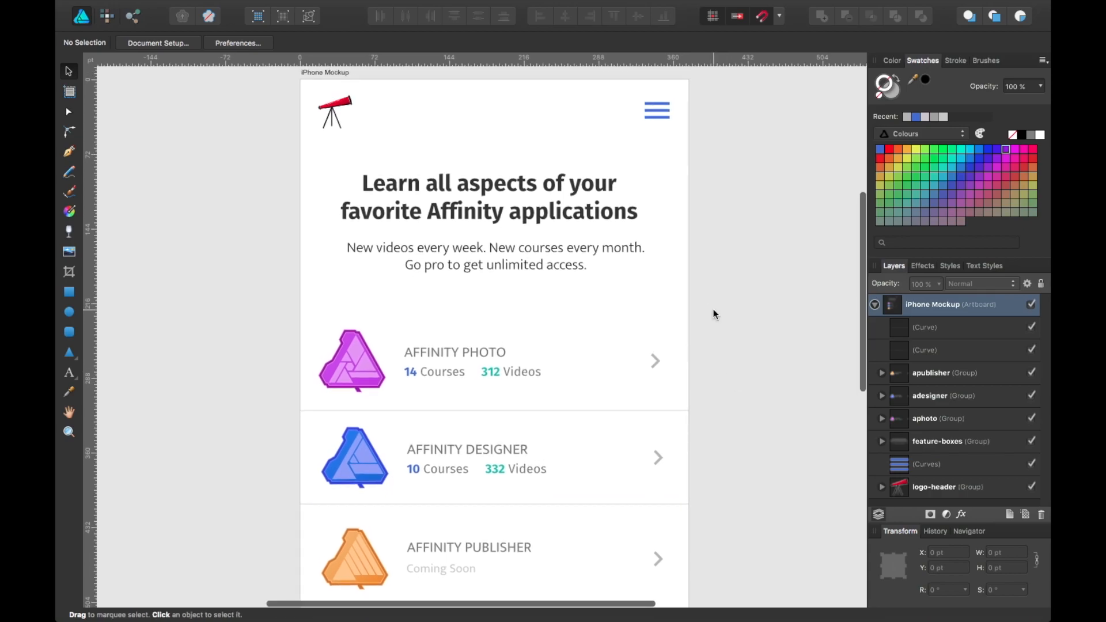
pyautogui.press('super+r')
pyautogui.hscroll(1, 713, 305)
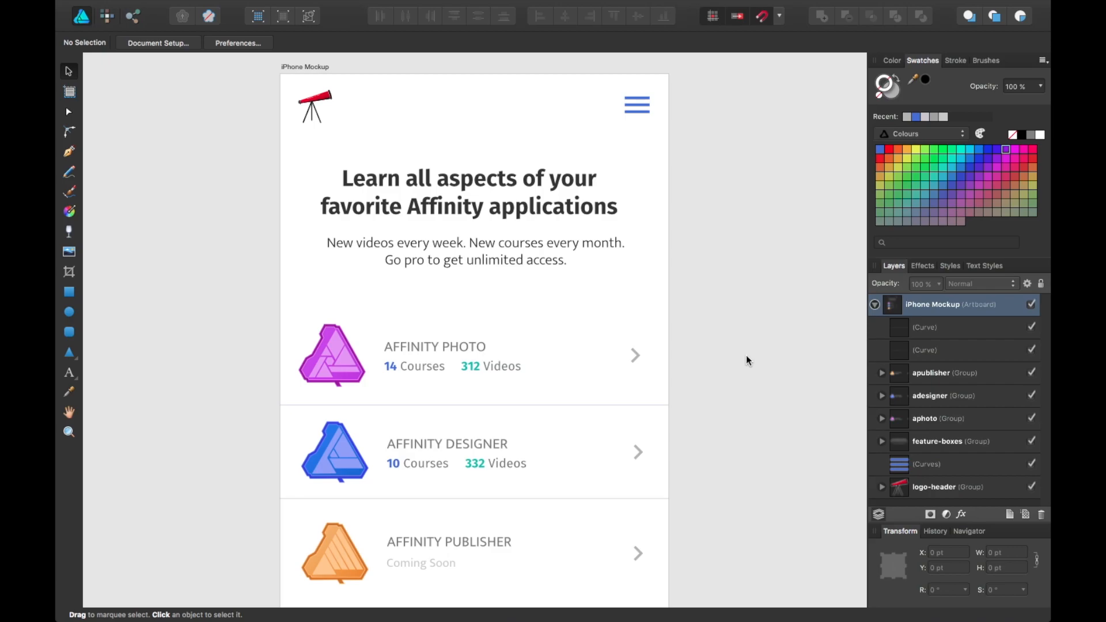
# Inspect the Affinity Photo row's group by selecting it at its text, arrow and product icon.
pyautogui.click(881, 373)
pyautogui.click(882, 373)
pyautogui.scroll(-3, 424, 355)
pyautogui.click(392, 286)
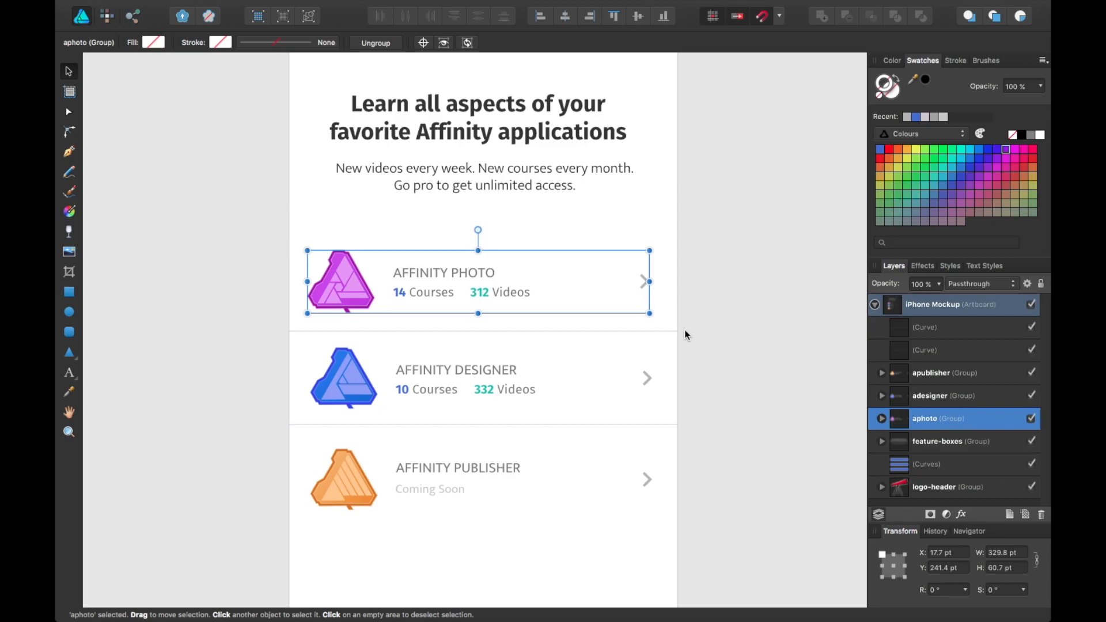
pyautogui.click(680, 284)
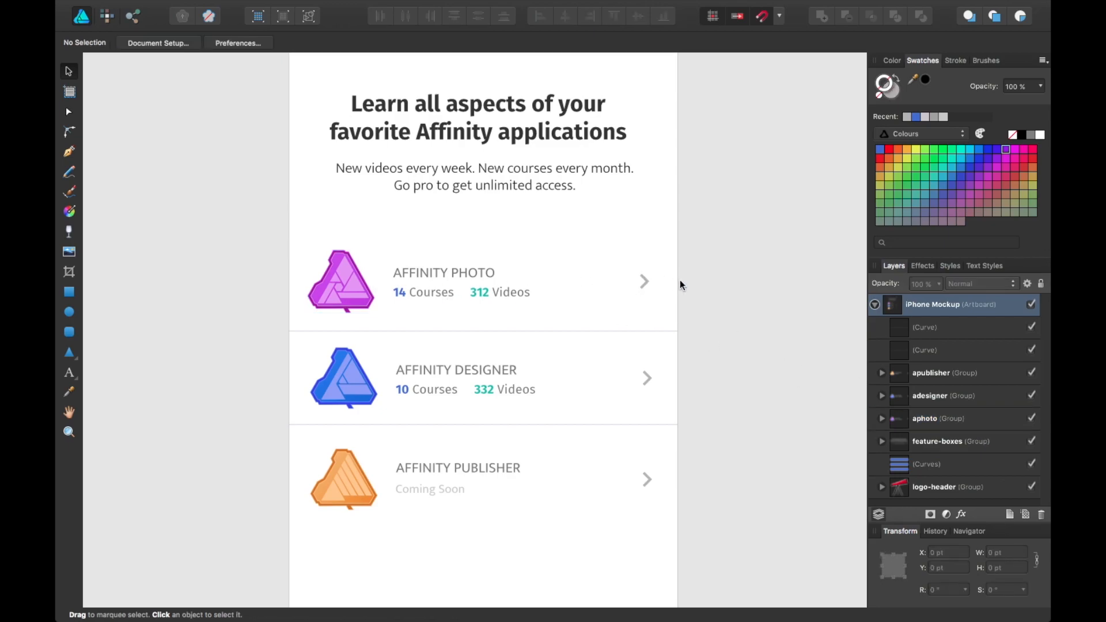
pyautogui.click(648, 281)
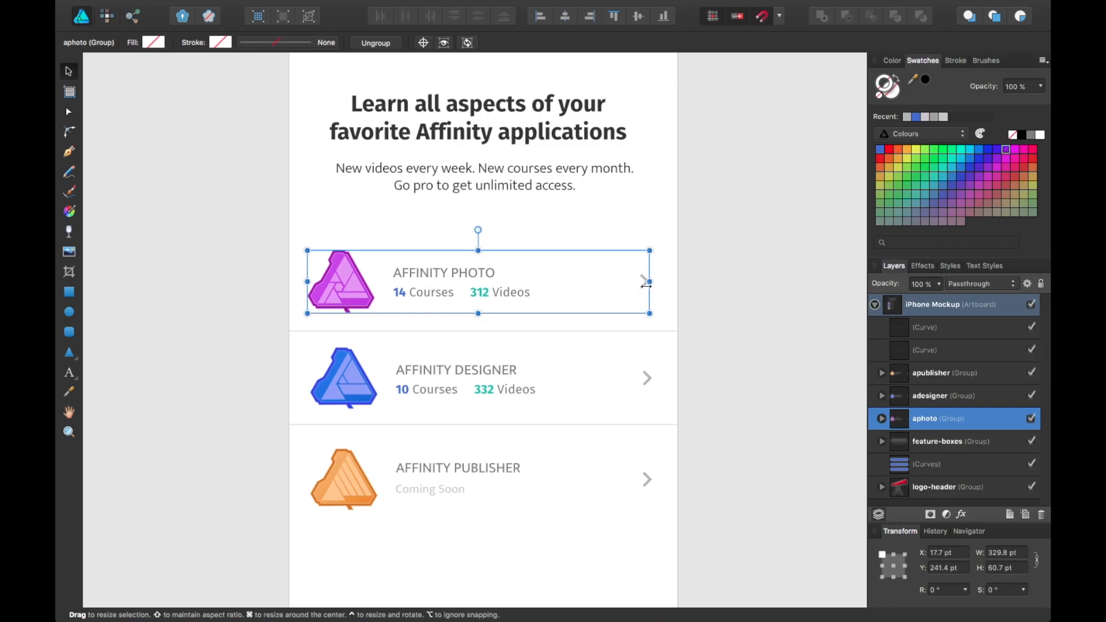
pyautogui.click(619, 244)
pyautogui.click(355, 286)
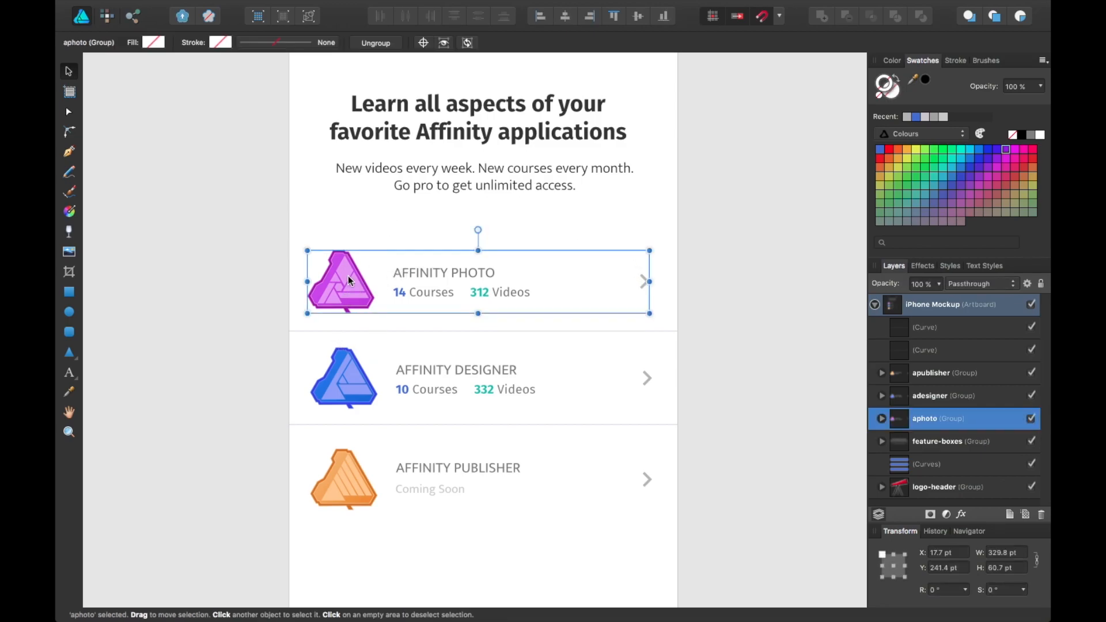
pyautogui.click(344, 214)
pyautogui.scroll(1, 351, 224)
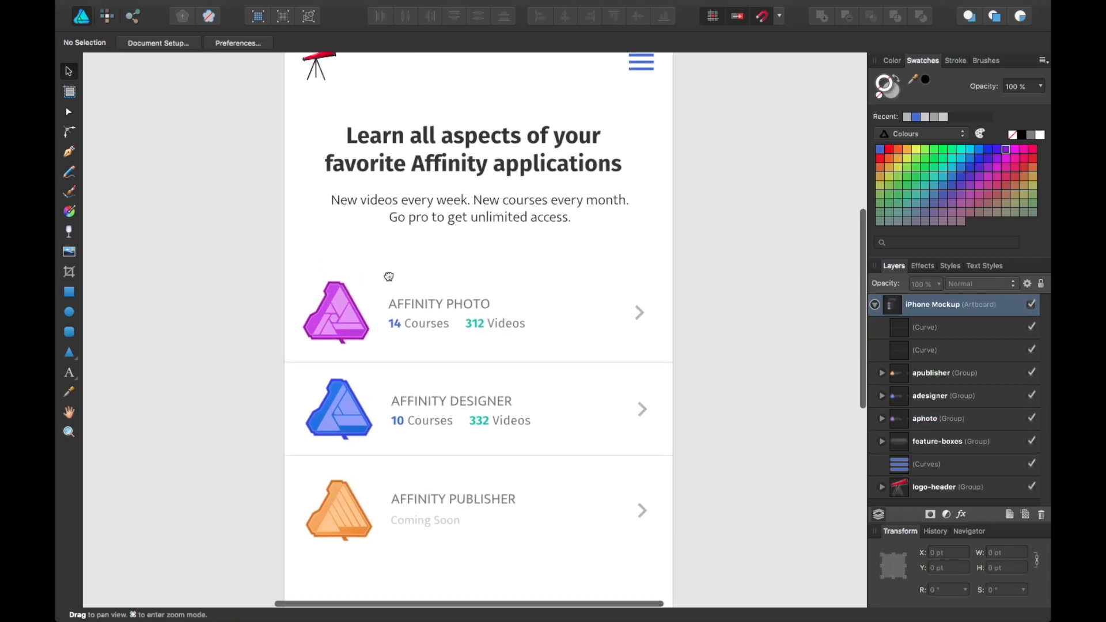
pyautogui.scroll(2, 384, 323)
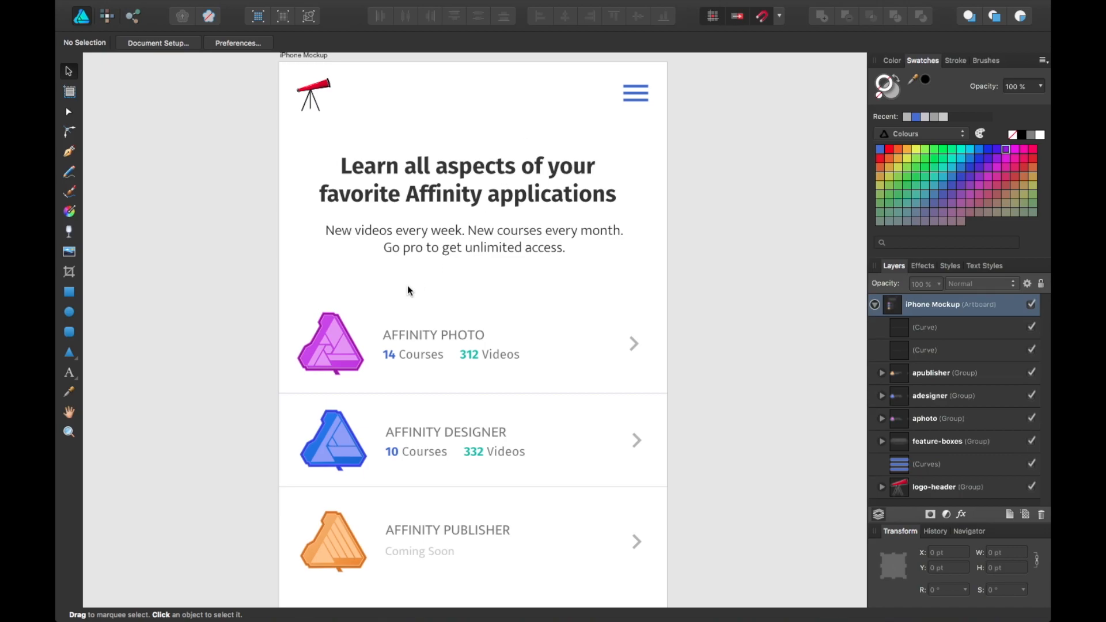
# Check which layers hold the three-line menu icon and the telescope logo in the mockup's header.
pyautogui.click(635, 100)
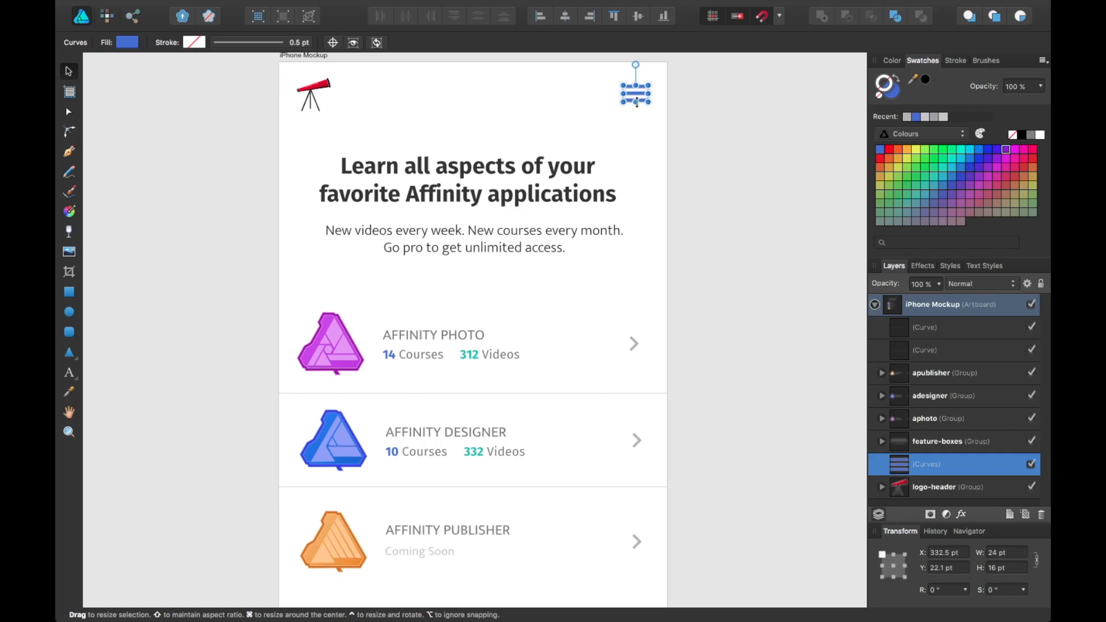
pyautogui.click(629, 141)
pyautogui.click(318, 90)
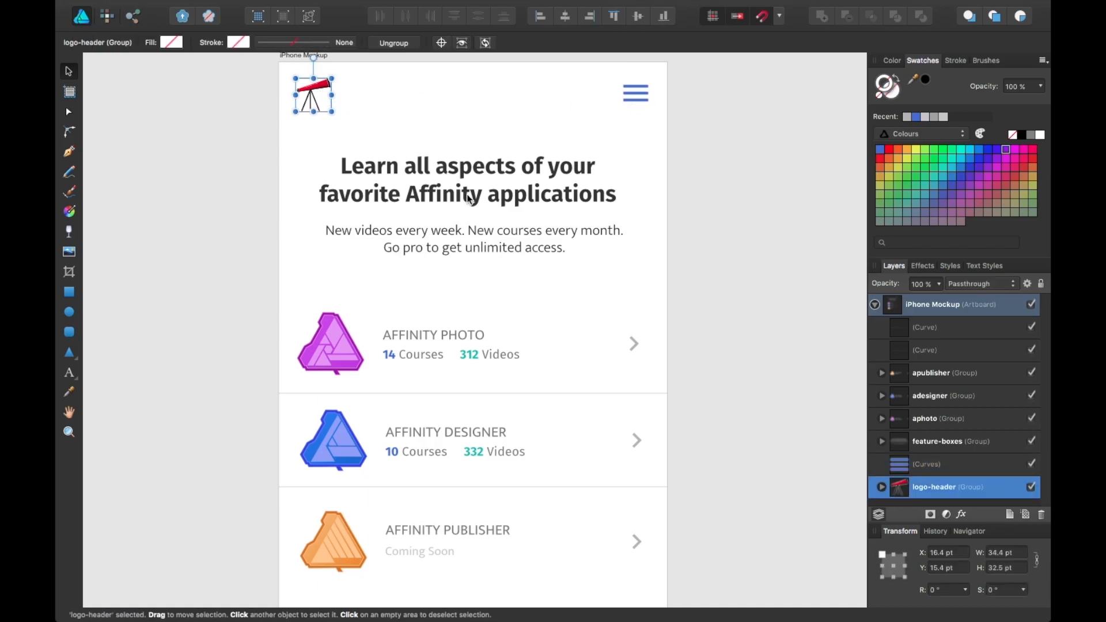
pyautogui.click(510, 142)
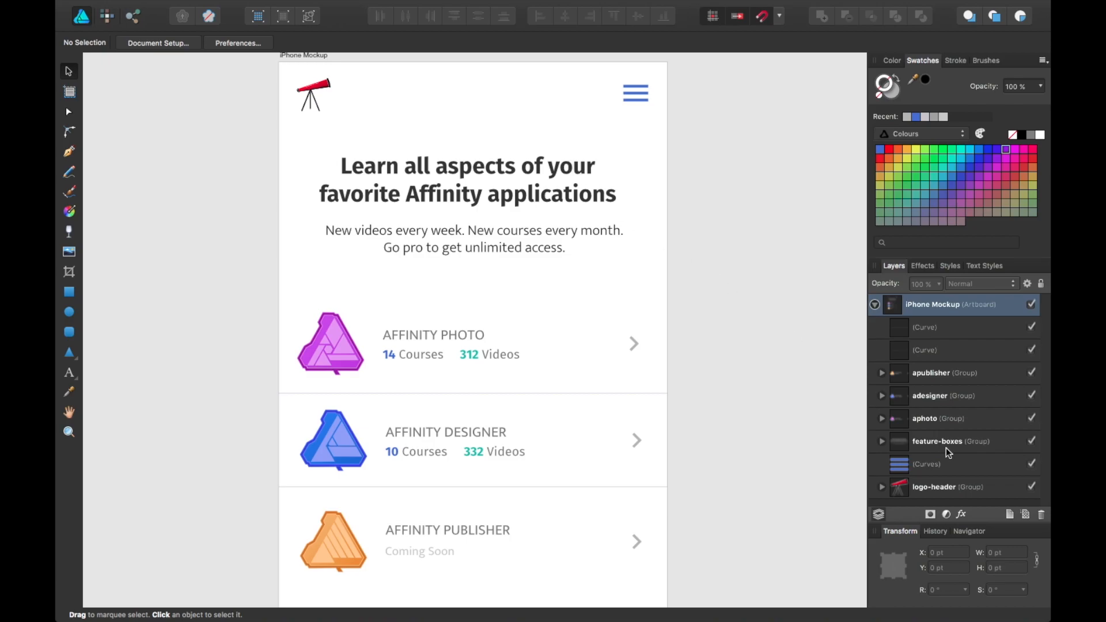
# Rename the unnamed curves layer of the header's three-line icon as menu-icon.
pyautogui.doubleClick(928, 461)
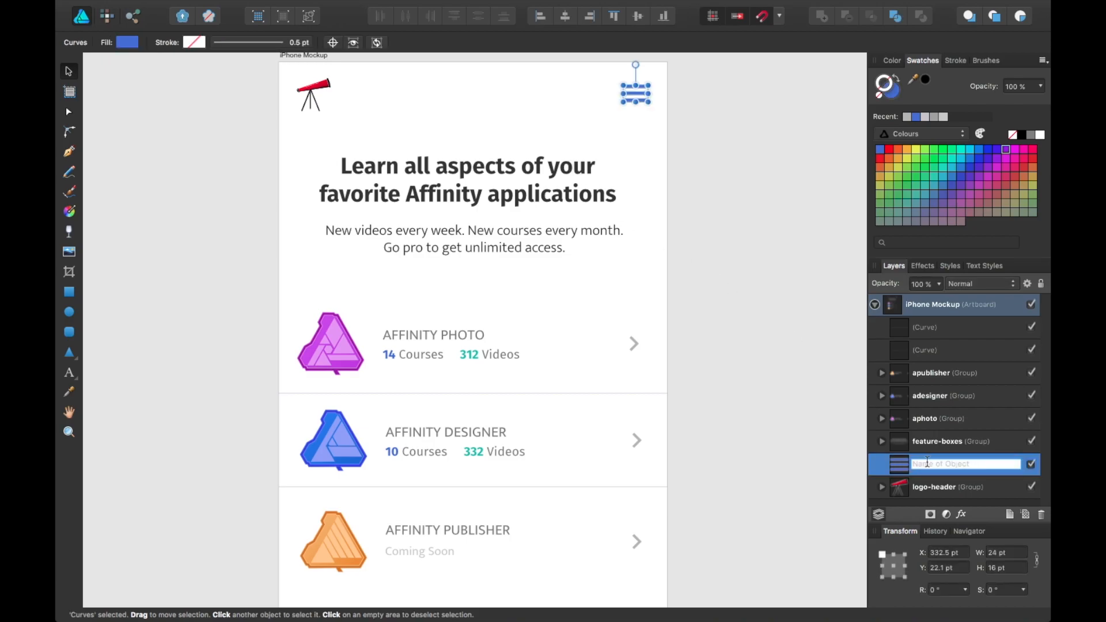
pyautogui.click(810, 346)
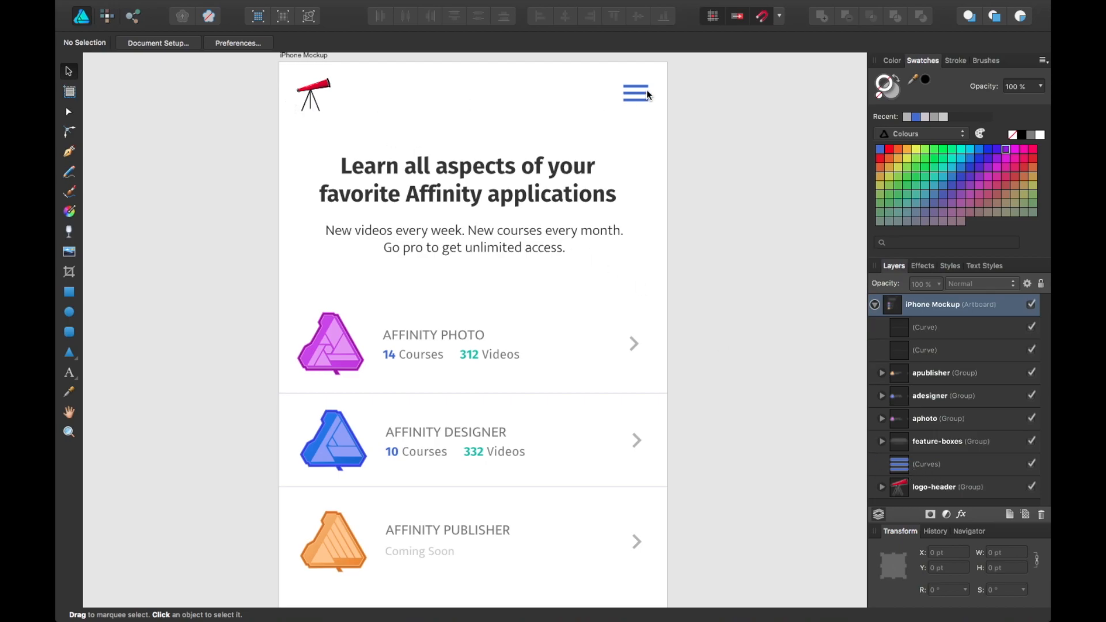
pyautogui.click(928, 464)
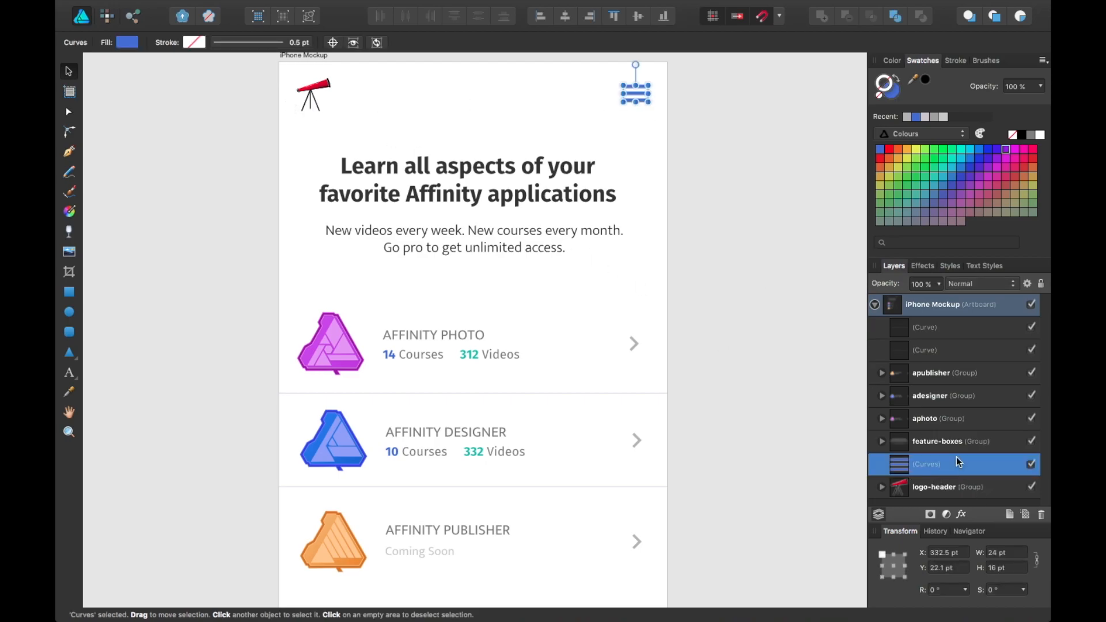
pyautogui.doubleClick(928, 466)
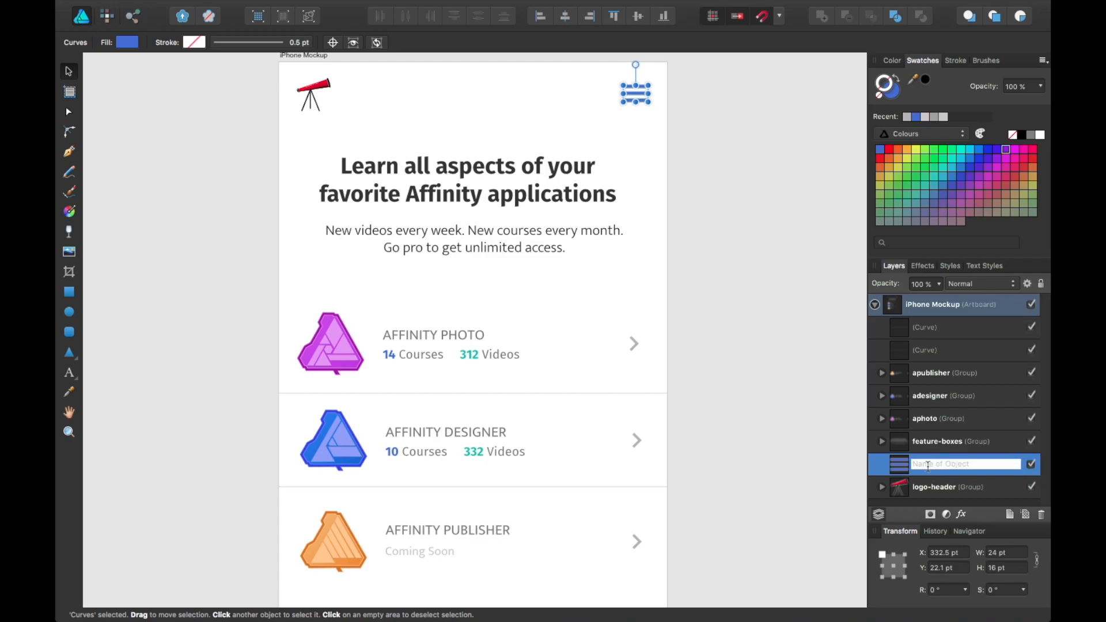
pyautogui.write('menu-icon')
pyautogui.press('Return')
pyautogui.click(727, 285)
# Expand the Affinity Photo row's aphoto group and rename its arrow curve as chevron-right.
pyautogui.click(459, 353)
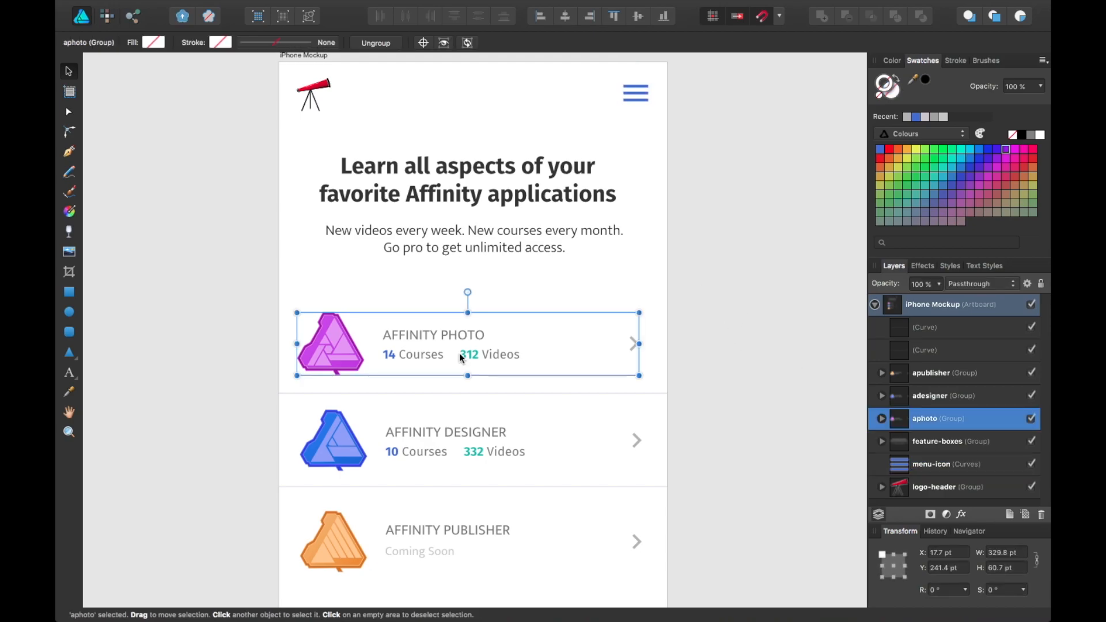
pyautogui.click(881, 419)
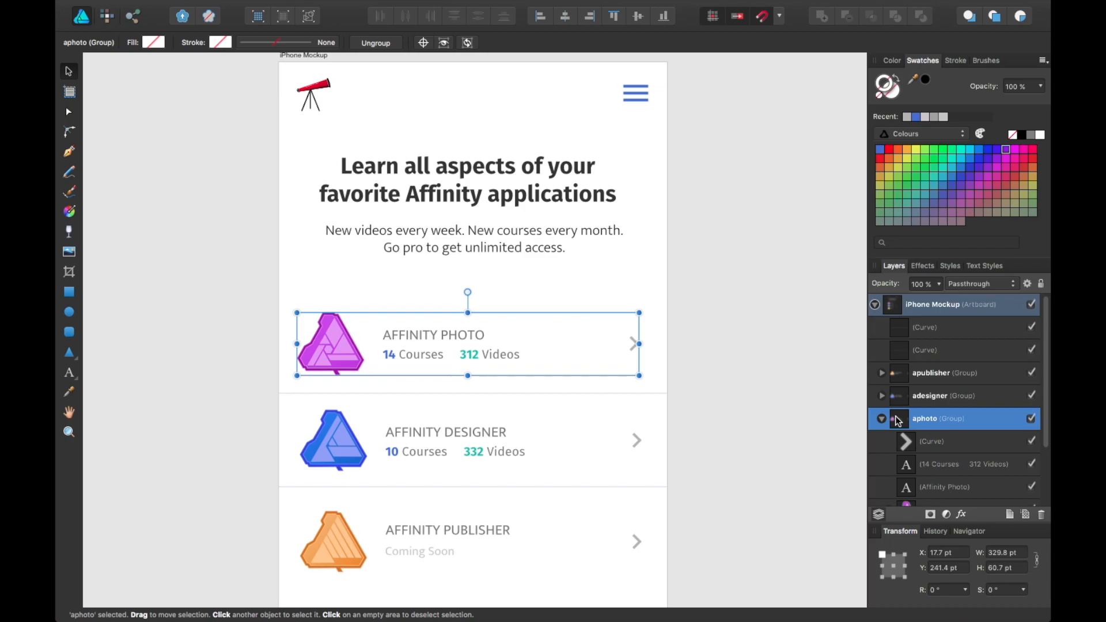
pyautogui.scroll(-3, 926, 402)
pyautogui.doubleClick(935, 378)
pyautogui.write('chron')
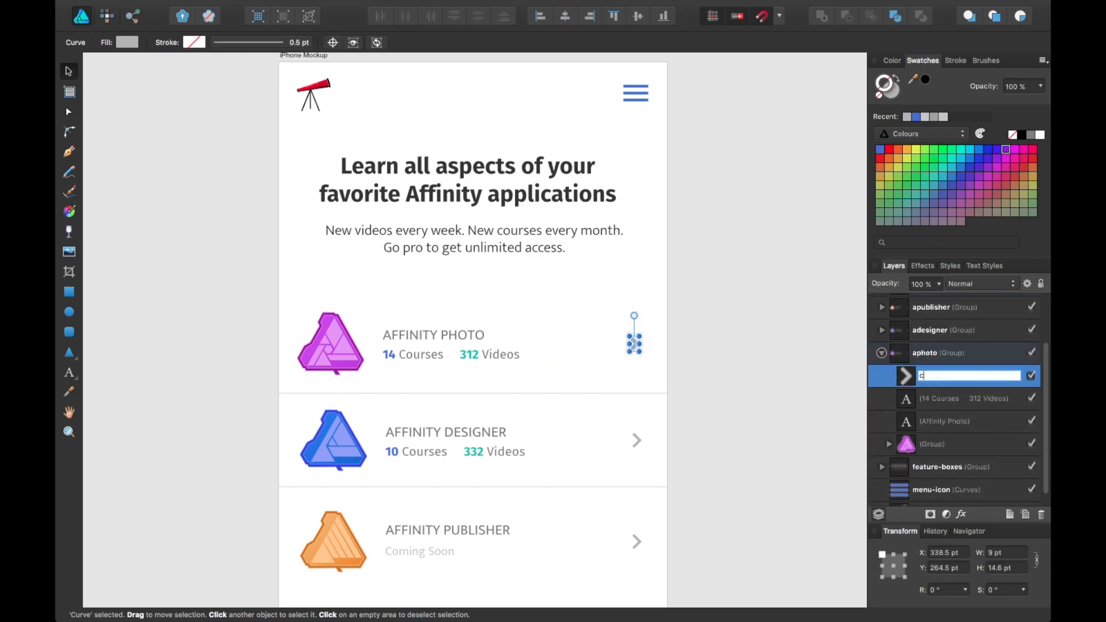
pyautogui.press('BackSpace')
pyautogui.press('BackSpace')
pyautogui.press('BackSpace')
pyautogui.write('every m')
pyautogui.write('on')
pyautogui.press('BackSpace')
pyautogui.press('BackSpace')
pyautogui.press('BackSpace')
pyautogui.press('BackSpace')
pyautogui.write('ron-right')
pyautogui.press('Return')
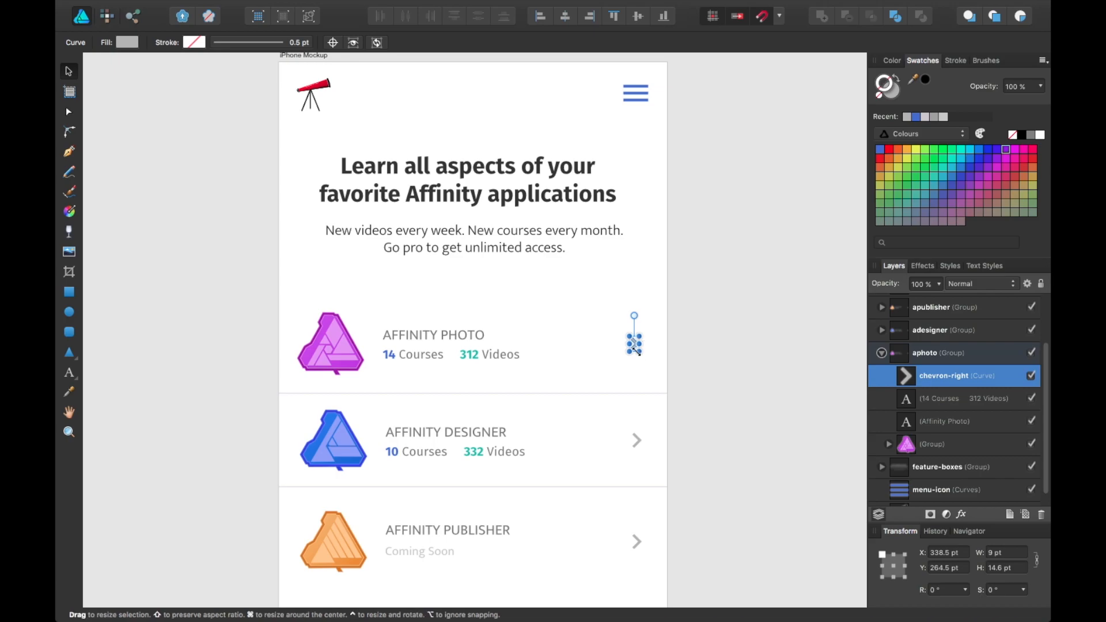
# Rename the unnamed product icon group inside the Affinity Photo row's group as aphoto.
pyautogui.click(936, 444)
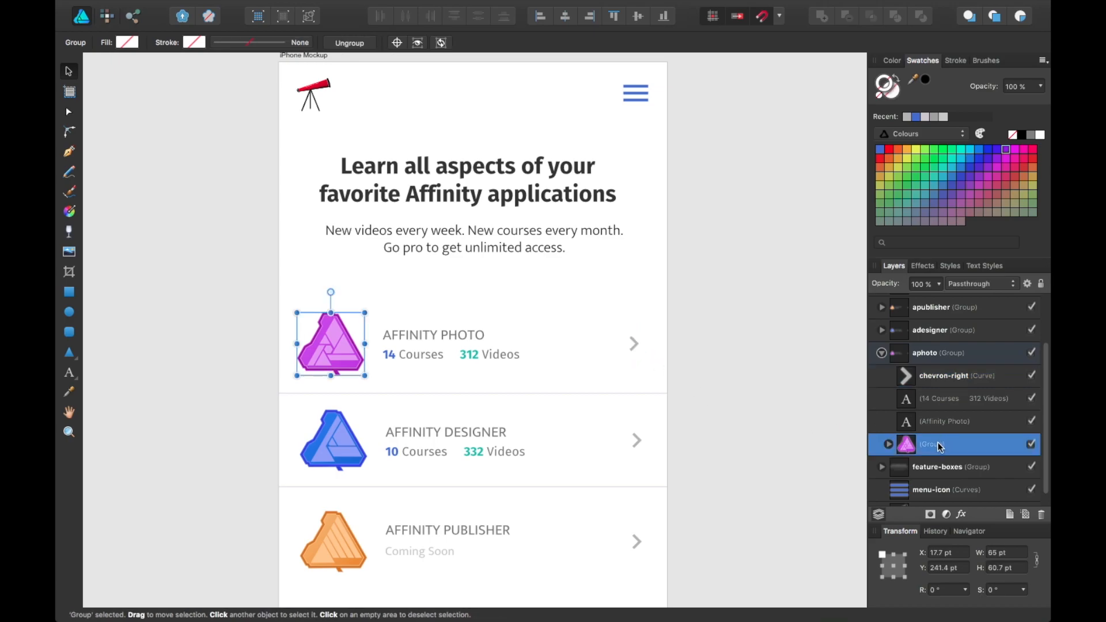
pyautogui.scroll(-1, 938, 444)
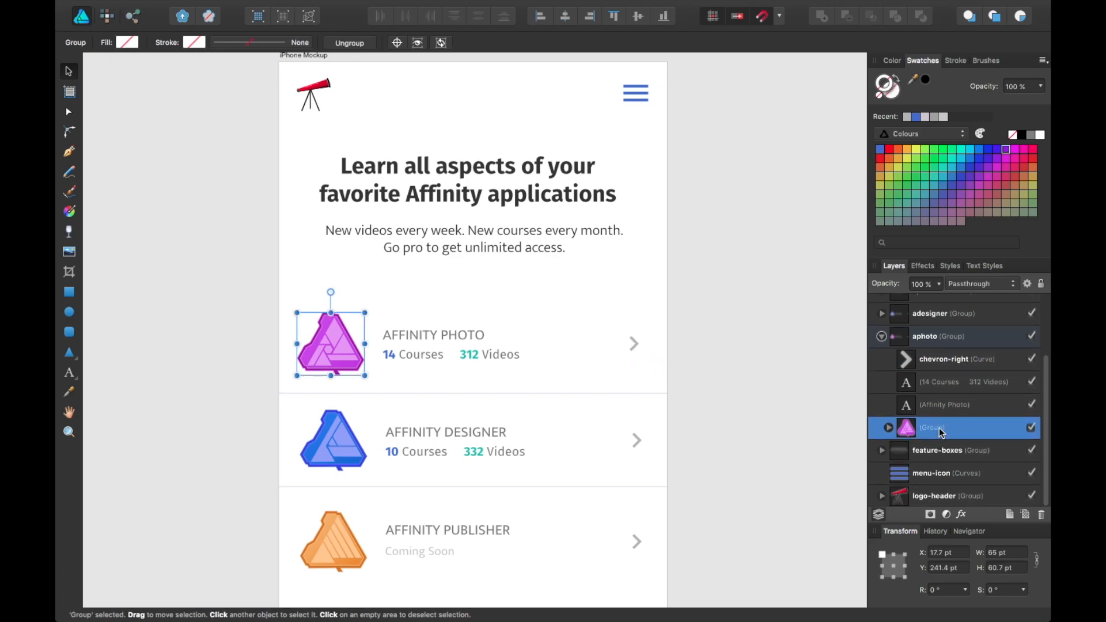
pyautogui.doubleClick(940, 433)
pyautogui.write('aphoto')
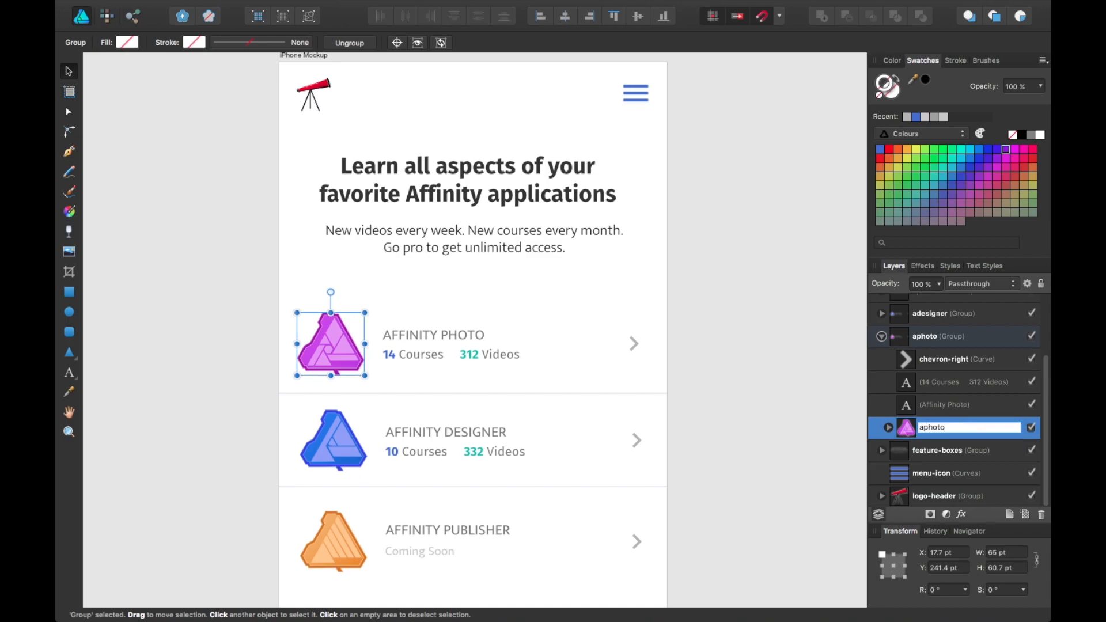
pyautogui.press('Return')
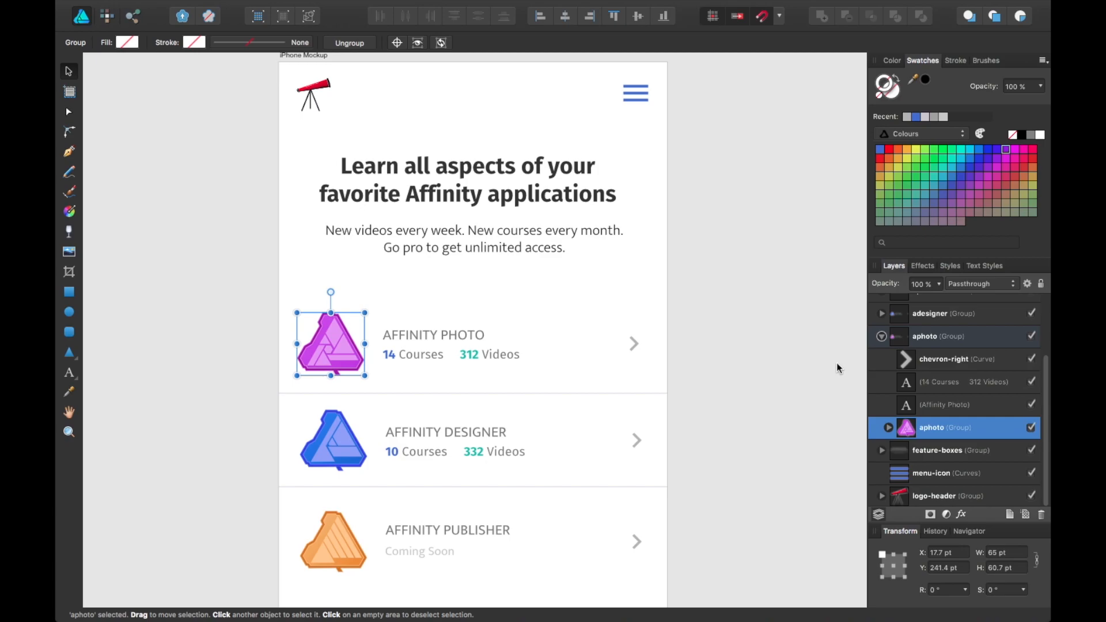
# In the adesigner group, rename the arrow curve as chevron-right and the product icon group as afdesigner.
pyautogui.click(501, 445)
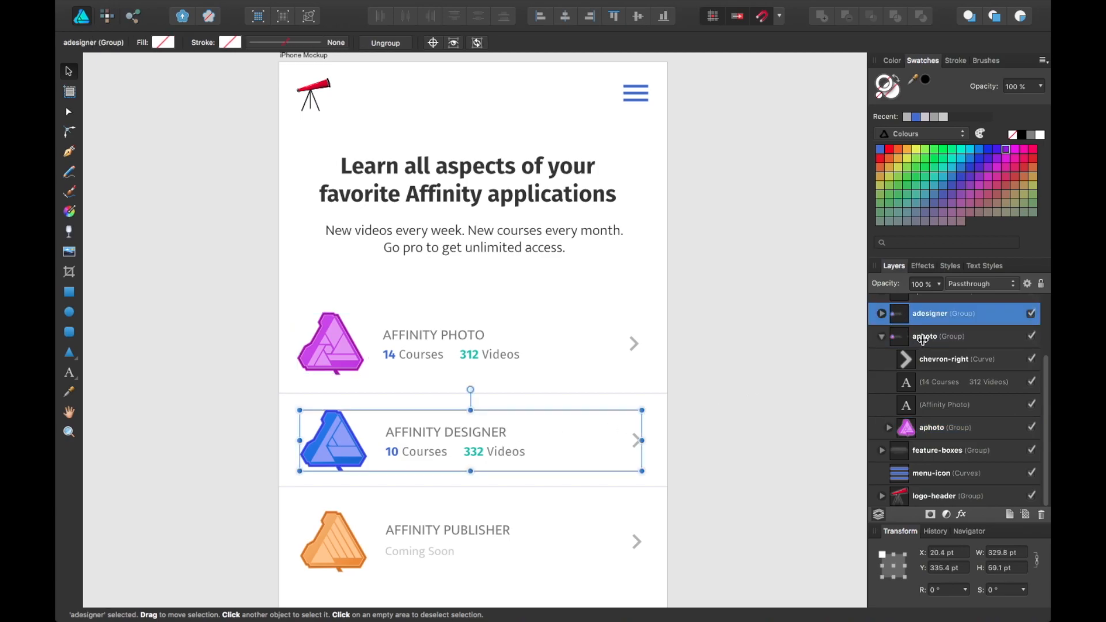
pyautogui.scroll(1, 891, 357)
pyautogui.click(881, 355)
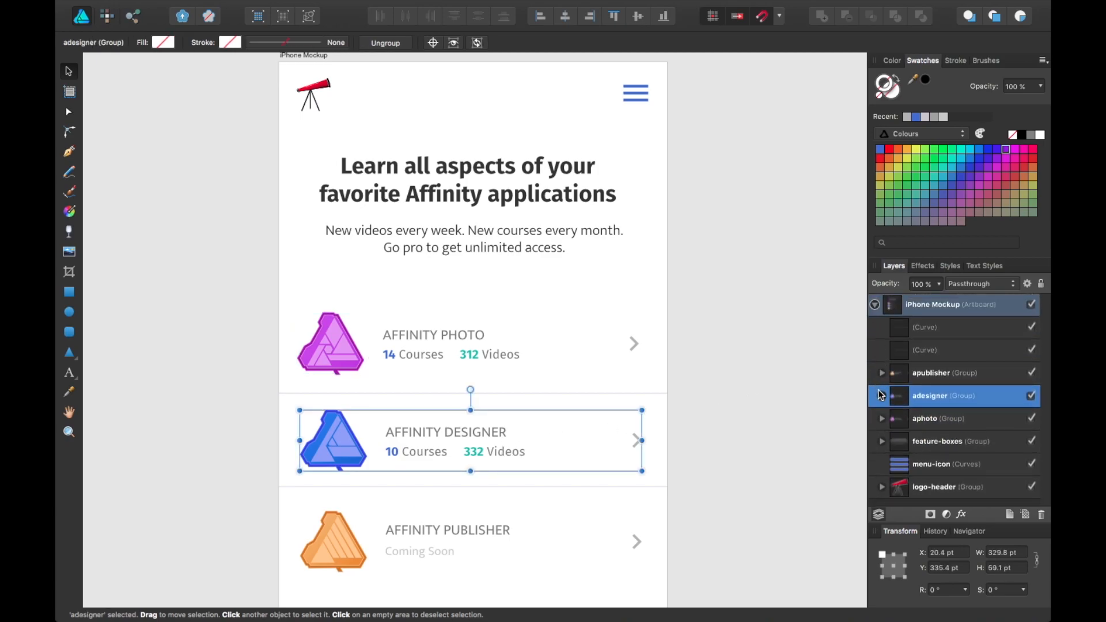
pyautogui.click(881, 395)
pyautogui.doubleClick(931, 391)
pyautogui.write('chevron-right')
pyautogui.press('Tab')
pyautogui.write('afdesigner')
pyautogui.press('Return')
pyautogui.click(881, 363)
# In the apublisher group, rename the arrow curve as chevron-right and the product icon group as apublisher.
pyautogui.click(882, 372)
pyautogui.doubleClick(930, 395)
pyautogui.write('chevron-right')
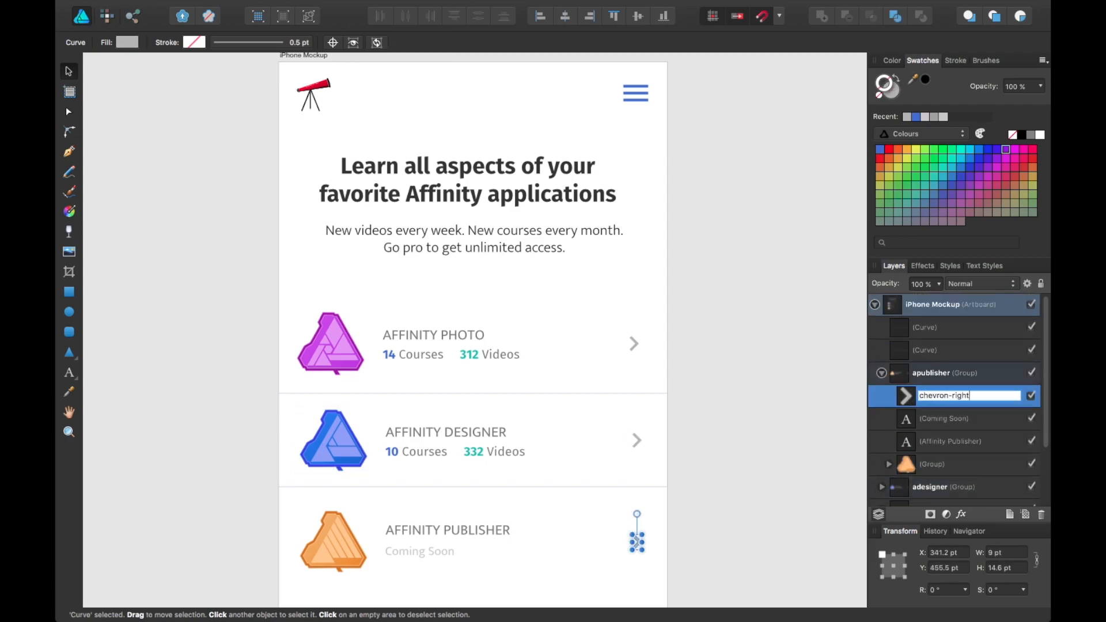
pyautogui.press('Return')
pyautogui.doubleClick(931, 463)
pyautogui.write('apublisher')
pyautogui.press('Return')
pyautogui.click(881, 372)
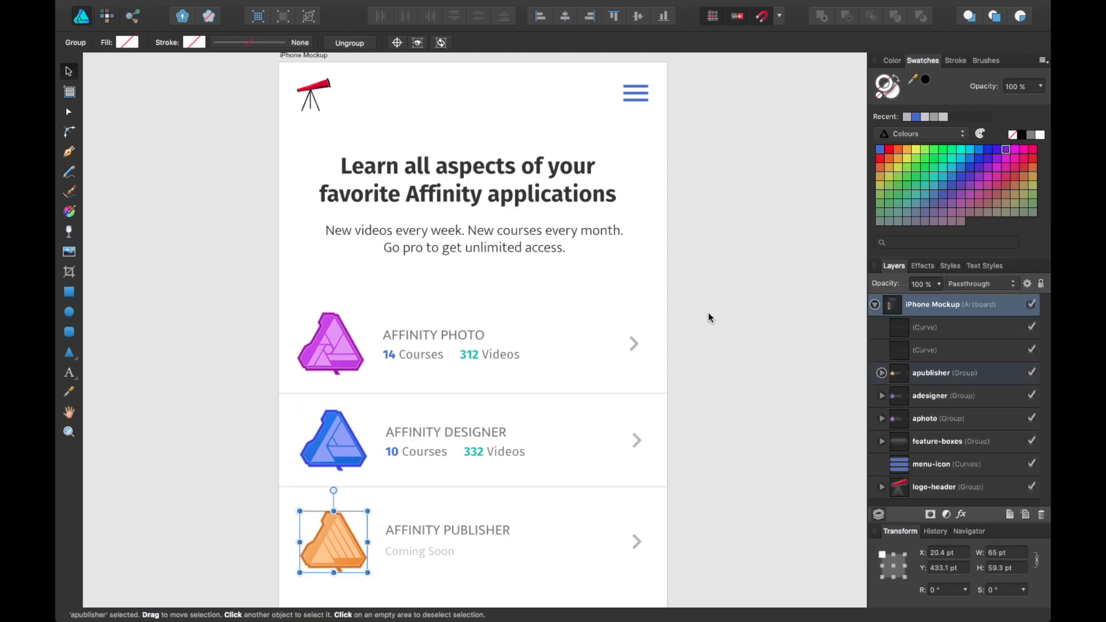
# Rename the header's telescope logo group as mobile-logo and deselect it.
pyautogui.scroll(1, 708, 313)
pyautogui.click(311, 104)
pyautogui.doubleClick(924, 484)
pyautogui.write('mobile-logo')
pyautogui.press('Return')
pyautogui.click(702, 323)
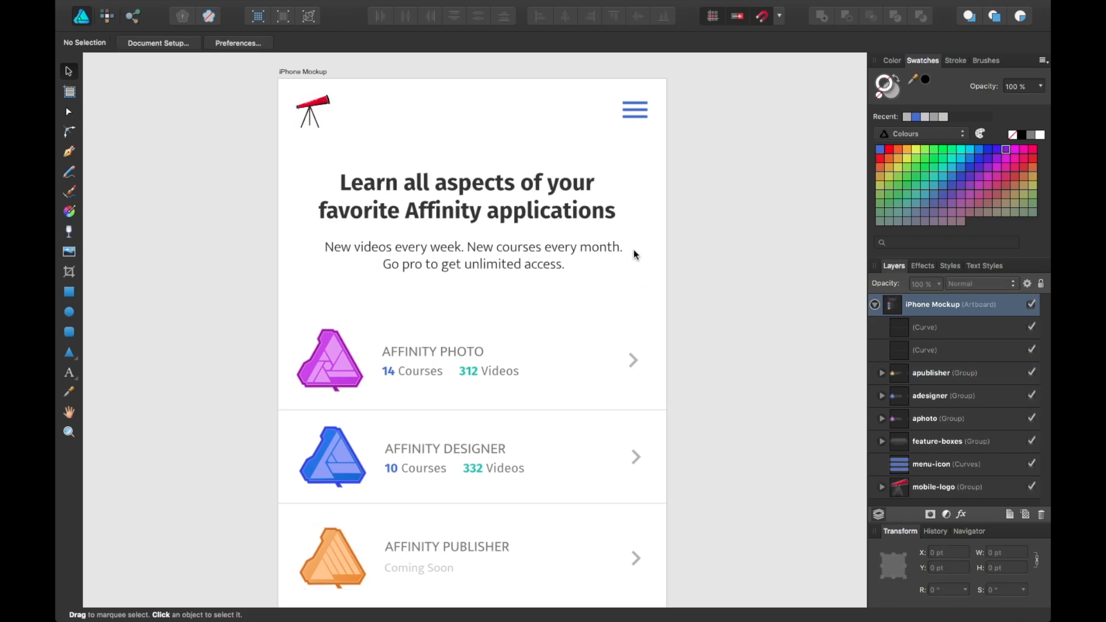
# Switch to the Export Persona, draw a trial slice about 412 by 218 px over the headline, and delete it.
pyautogui.scroll(-5, 633, 255)
pyautogui.scroll(5, 634, 255)
pyautogui.hscroll(-1, 634, 255)
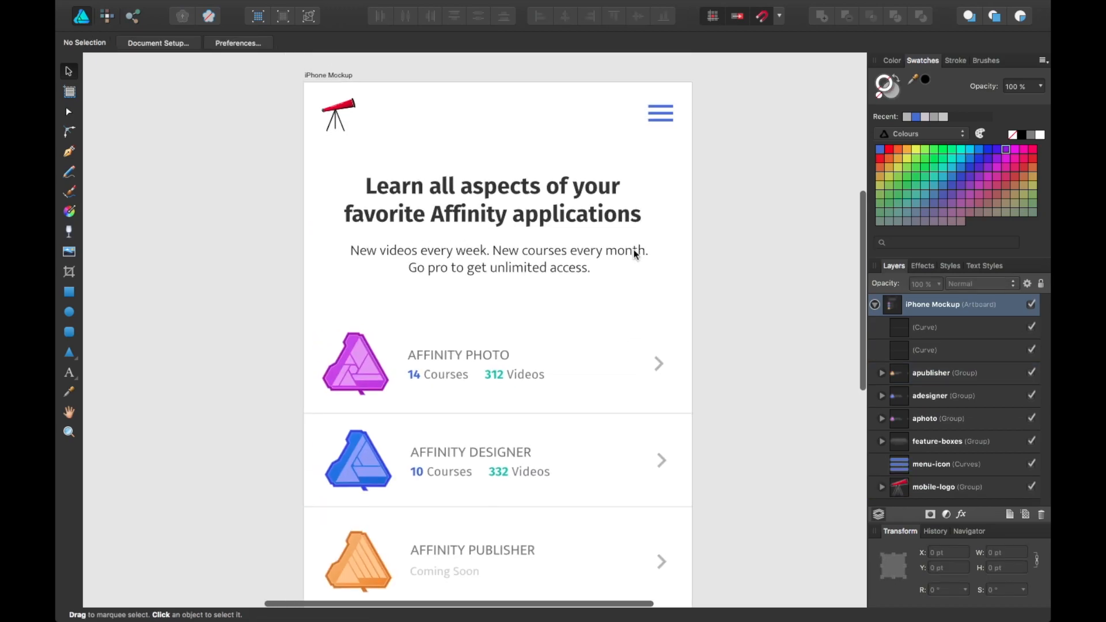
pyautogui.click(135, 16)
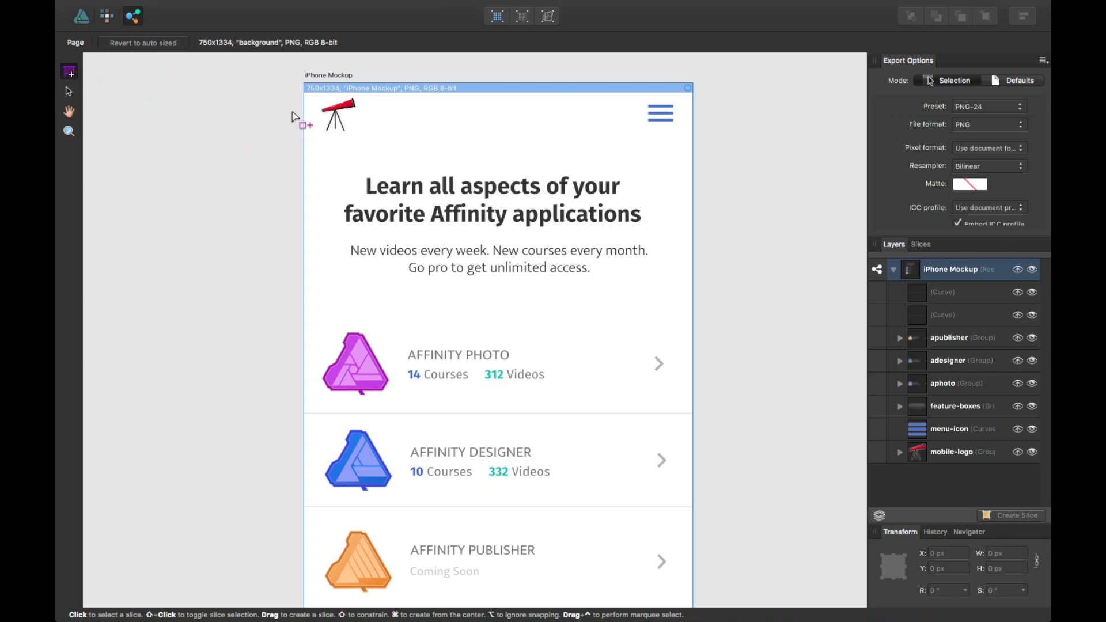
pyautogui.moveTo(331, 151); pyautogui.dragTo(544, 263)
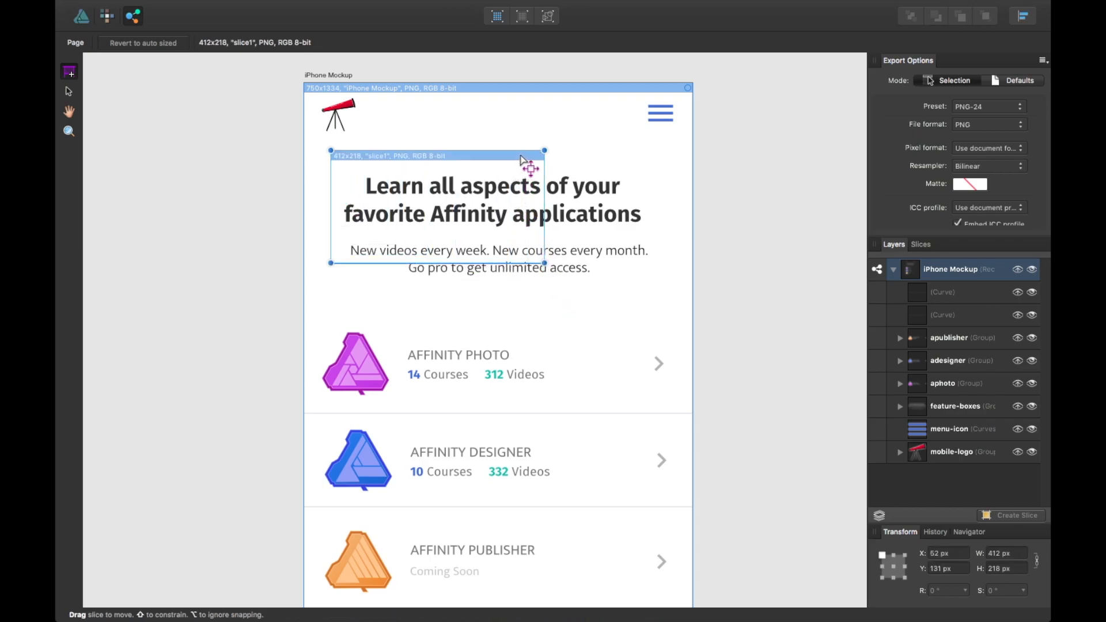
pyautogui.press('Delete')
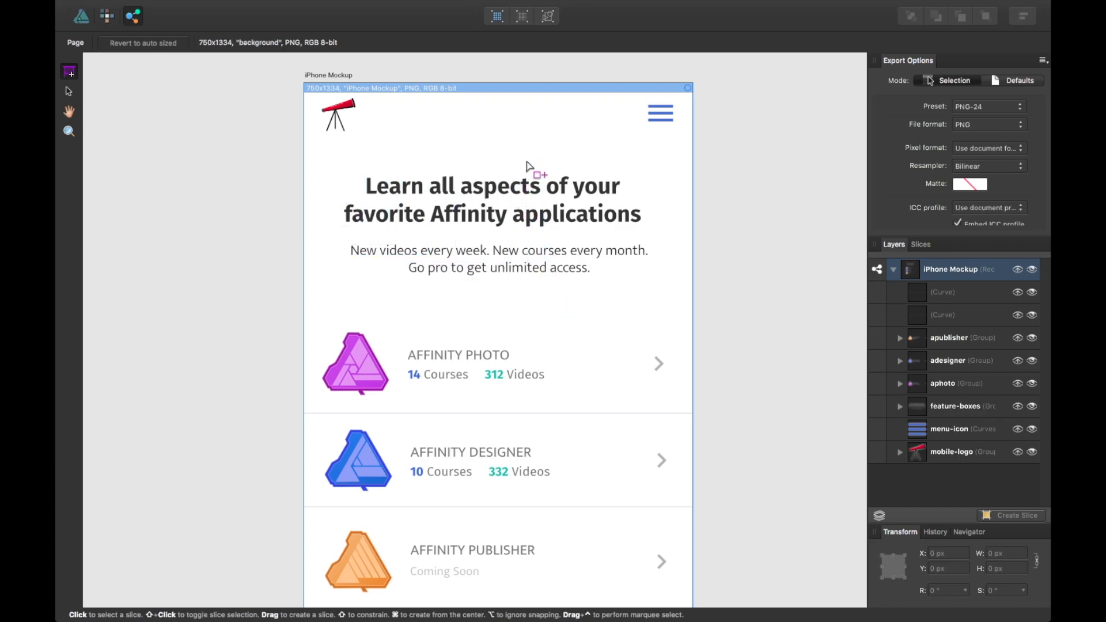
# Select the iPhone Mockup slice and examine the document's list of slices.
pyautogui.click(509, 89)
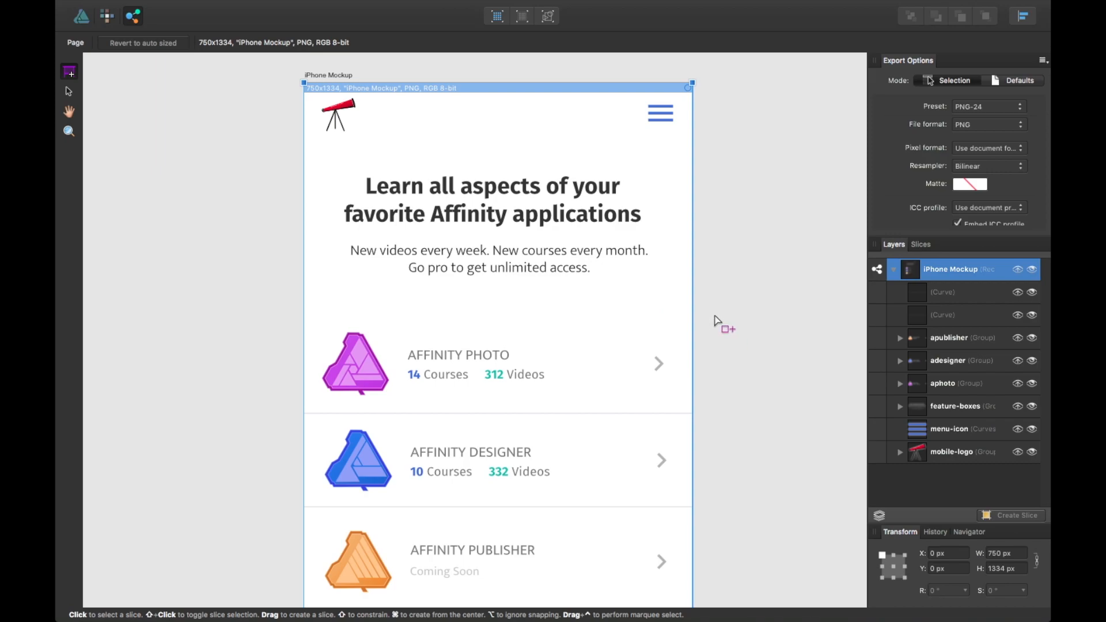
pyautogui.click(916, 246)
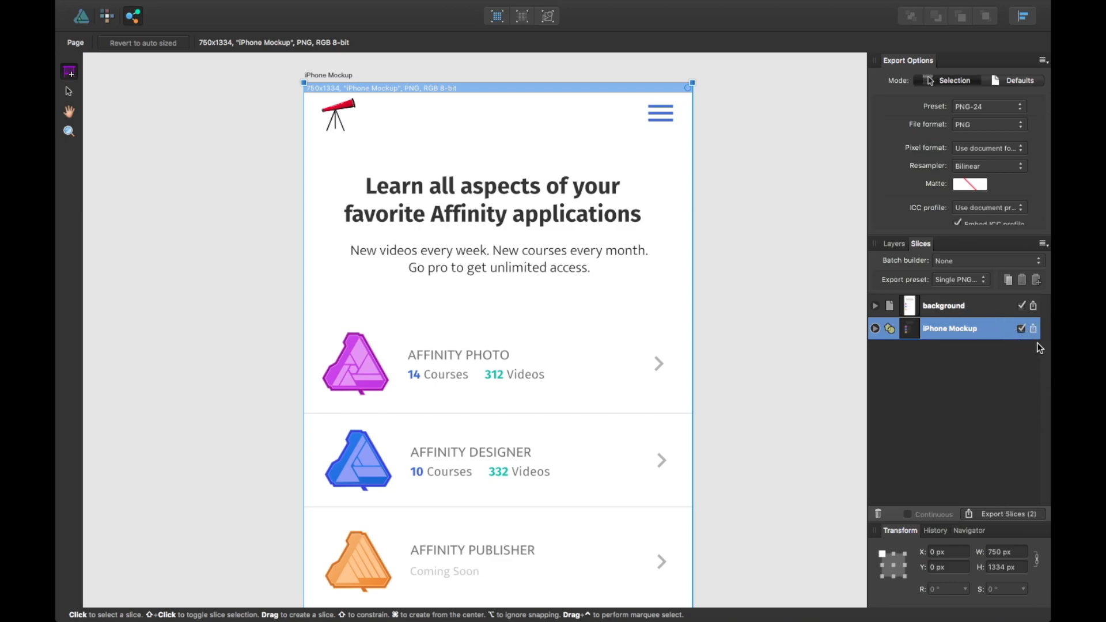
pyautogui.scroll(-1, 775, 314)
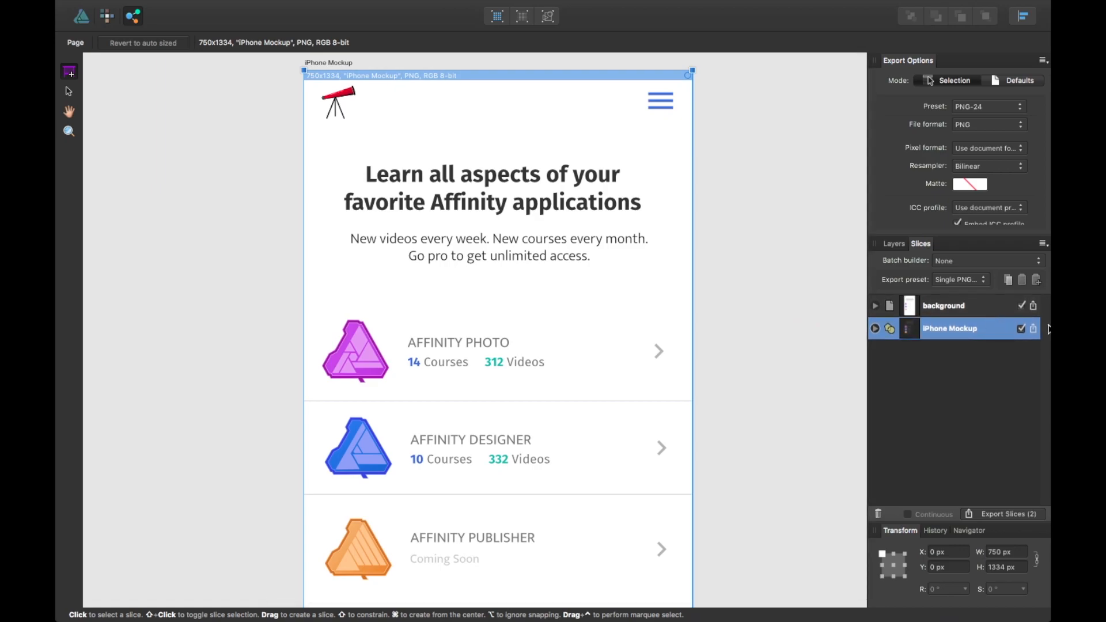
# Select the background slice, open its export folder chooser, and cancel the export.
pyautogui.click(981, 316)
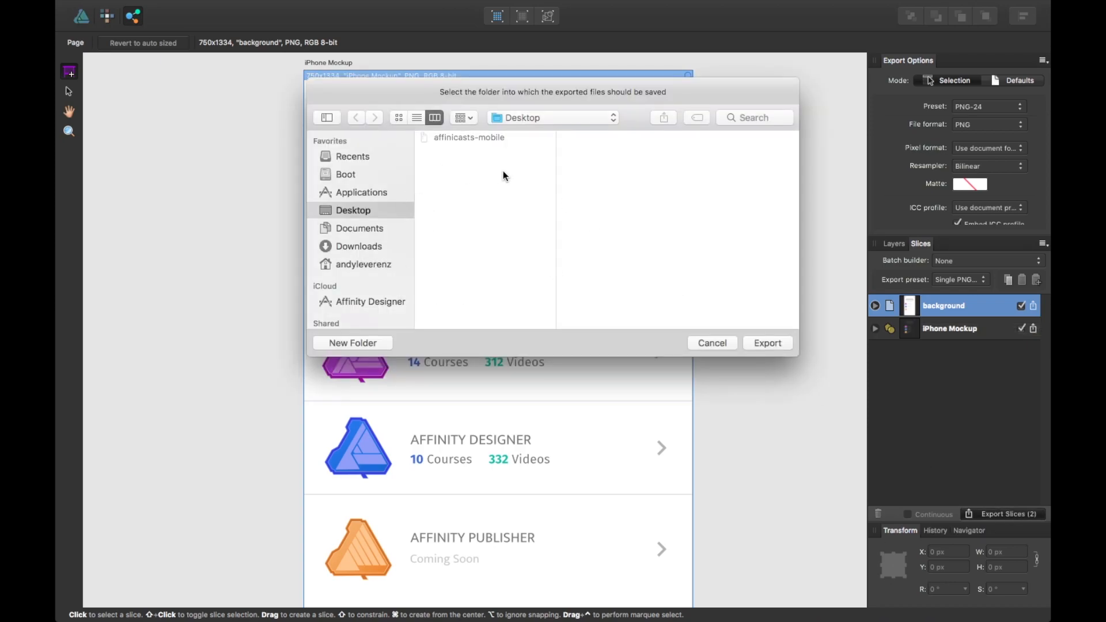
pyautogui.click(730, 344)
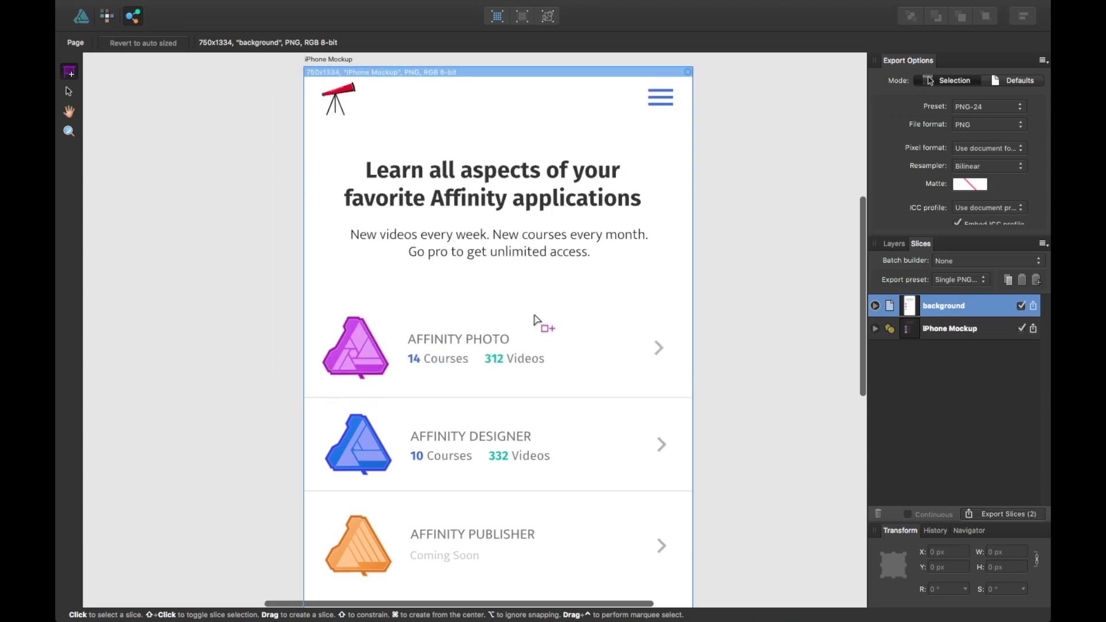
pyautogui.scroll(2, 530, 322)
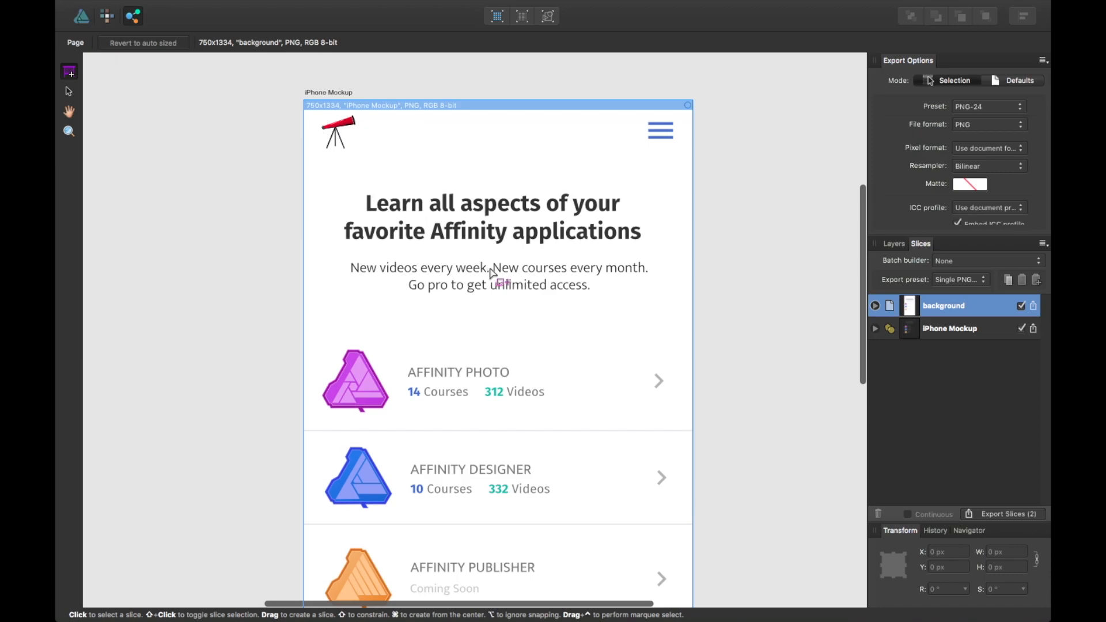
# Return to the Designer Persona and examine the document's JPEG export settings and the Export command without exporting.
pyautogui.click(88, 18)
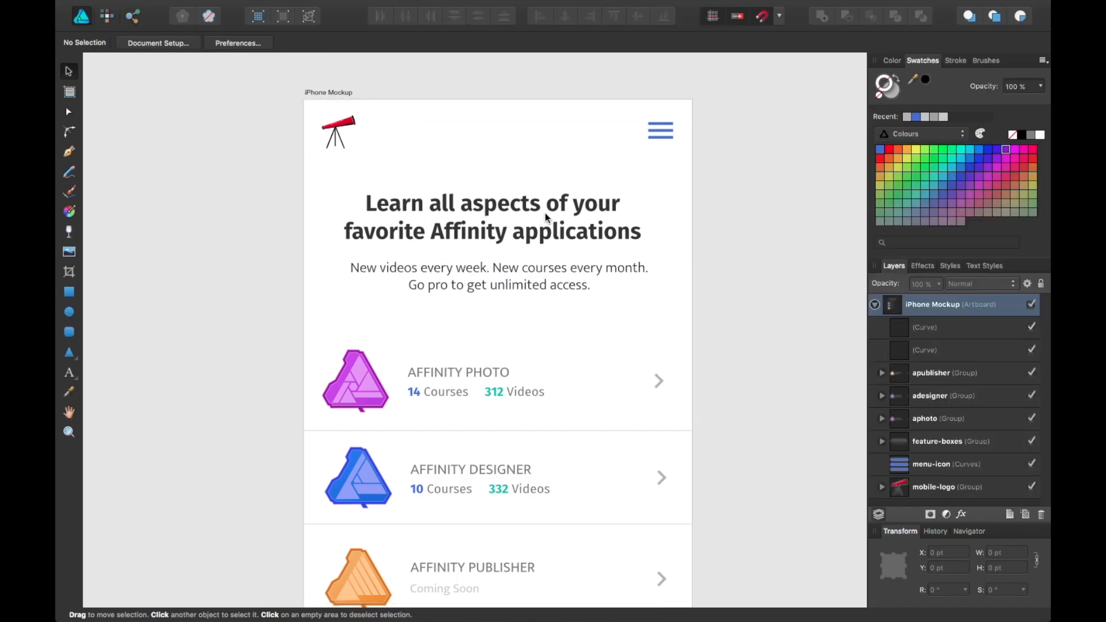
pyautogui.press('alt+shift+super+s')
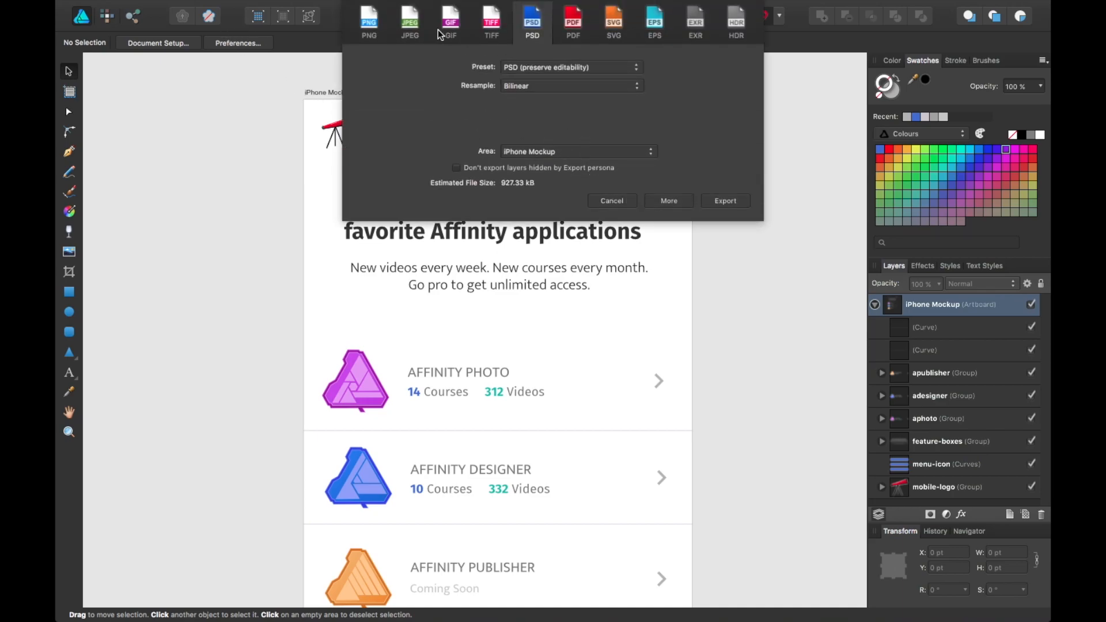
pyautogui.click(411, 29)
pyautogui.click(506, 172)
pyautogui.click(441, 152)
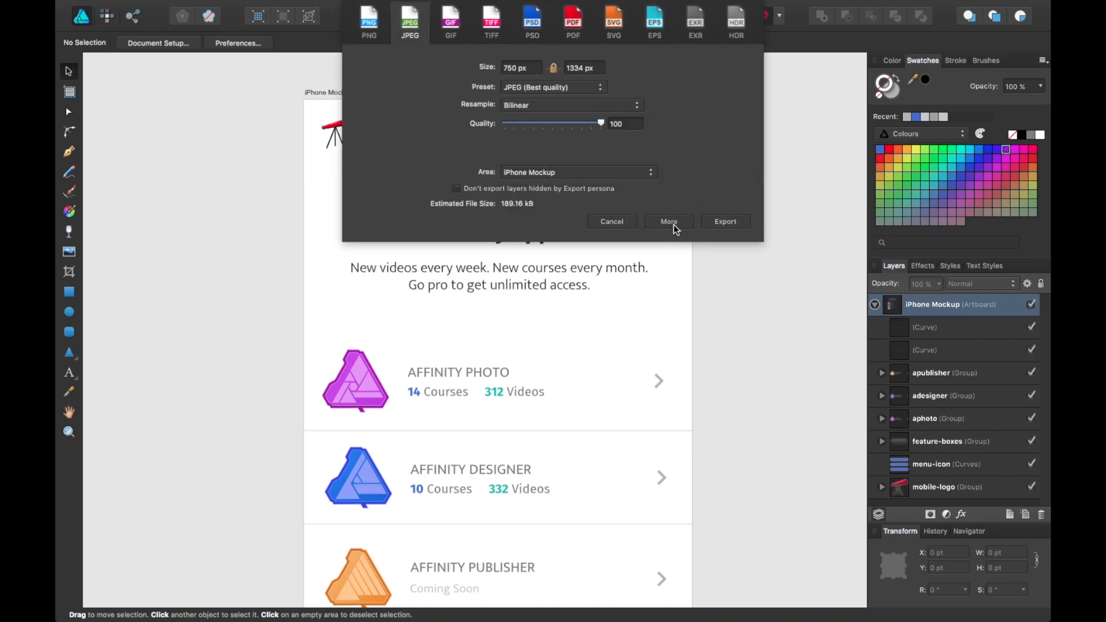
pyautogui.click(617, 224)
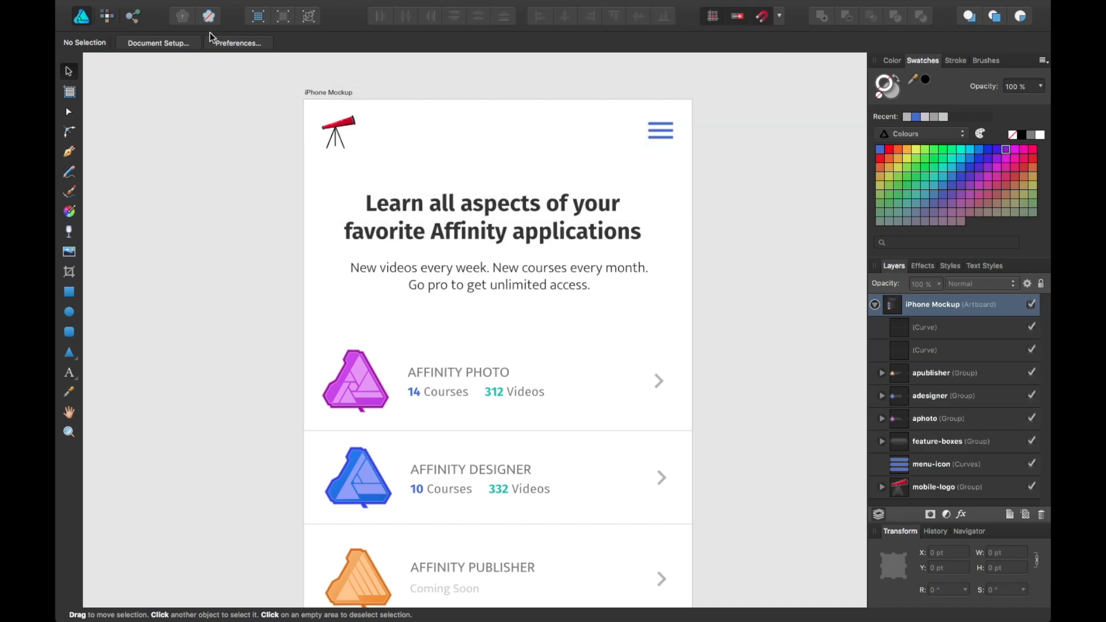
pyautogui.moveTo(144, 3)
pyautogui.click(183, 7)
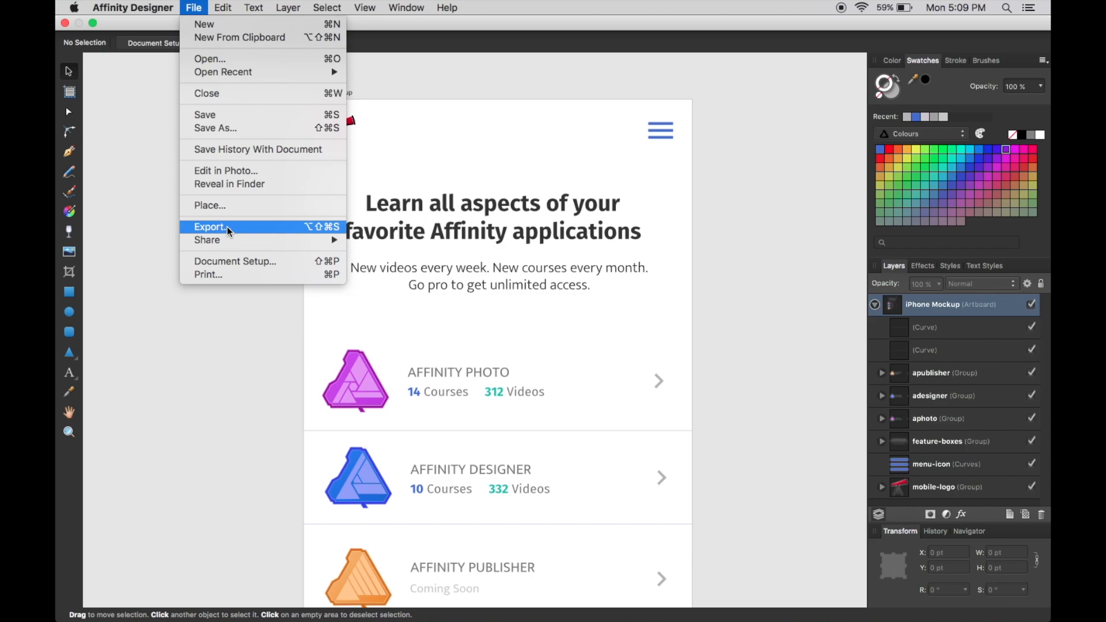
pyautogui.press('Escape')
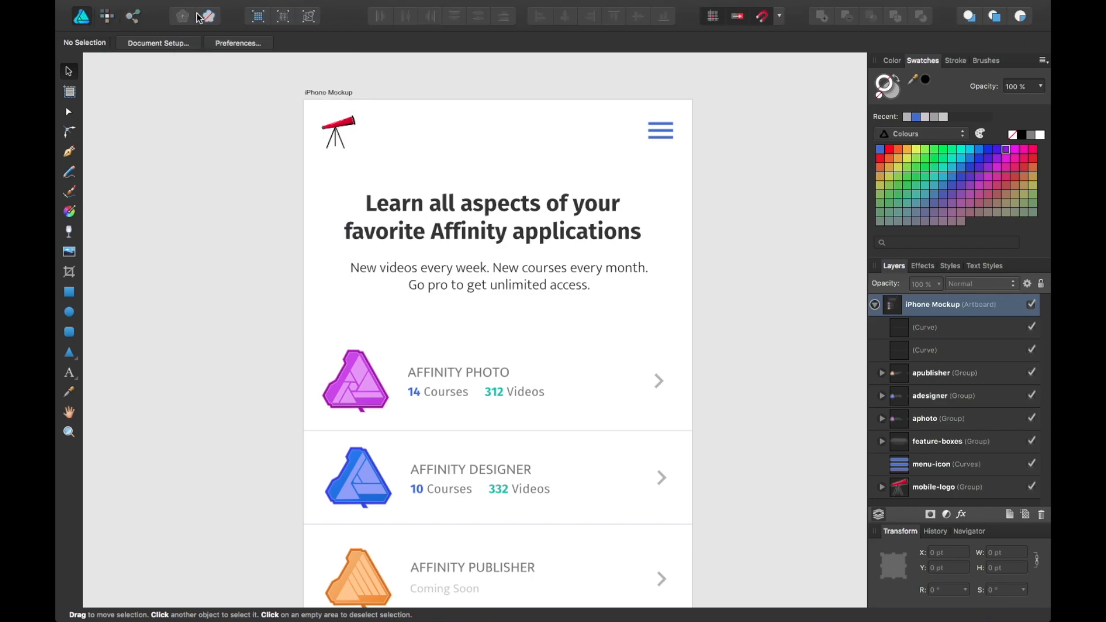
# In the Export Persona, create a slice from the mobile-logo layer, and toggle that layer's visibility off and back on.
pyautogui.click(133, 15)
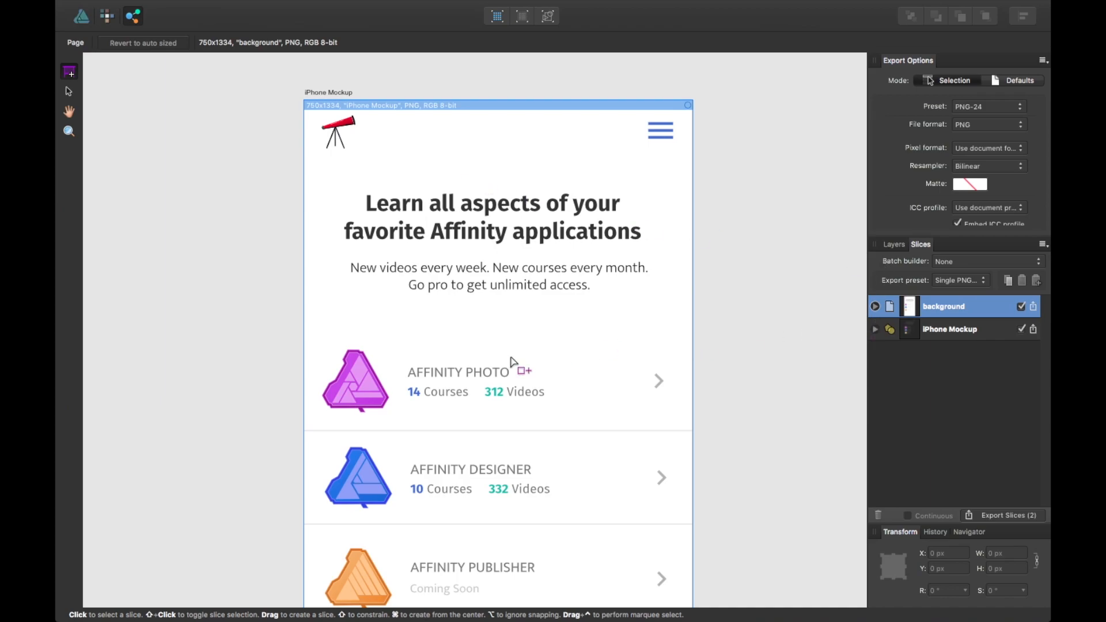
pyautogui.click(894, 245)
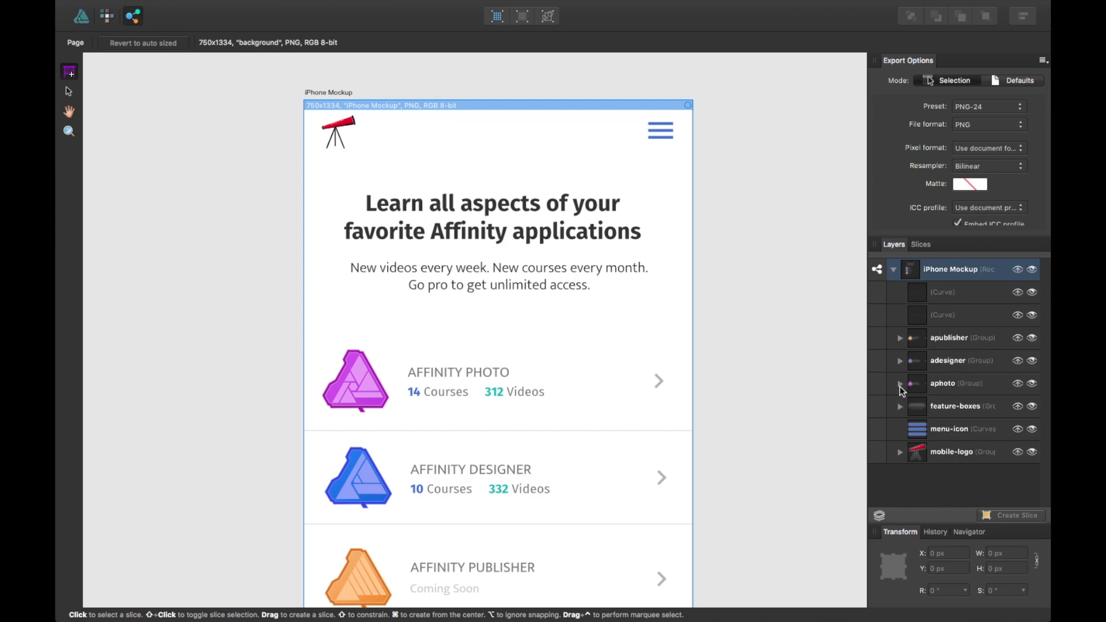
pyautogui.click(957, 452)
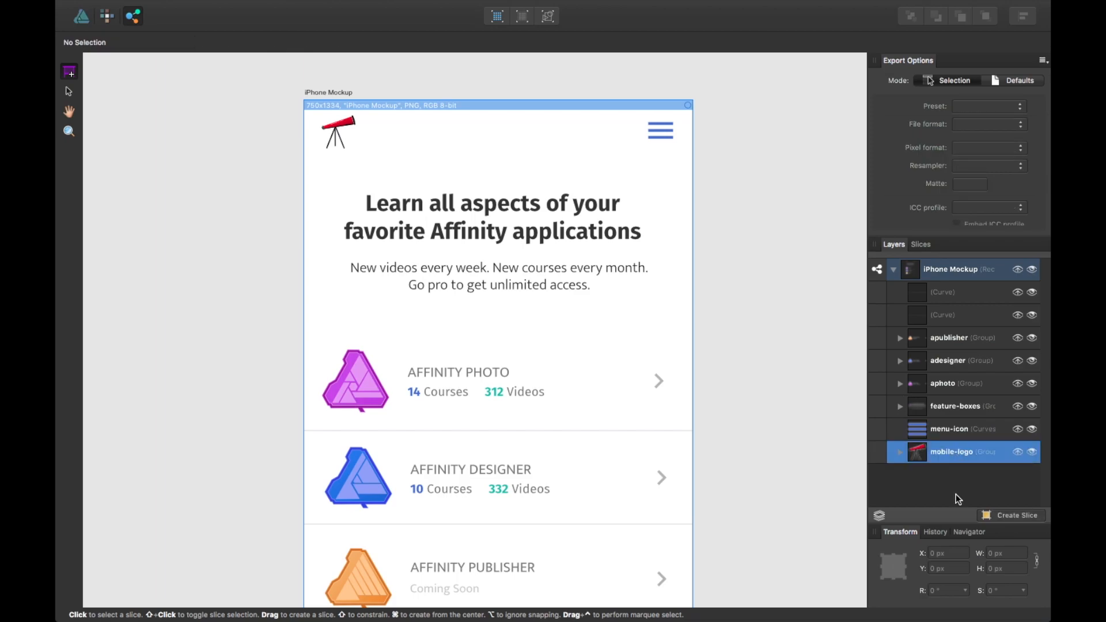
pyautogui.click(1010, 517)
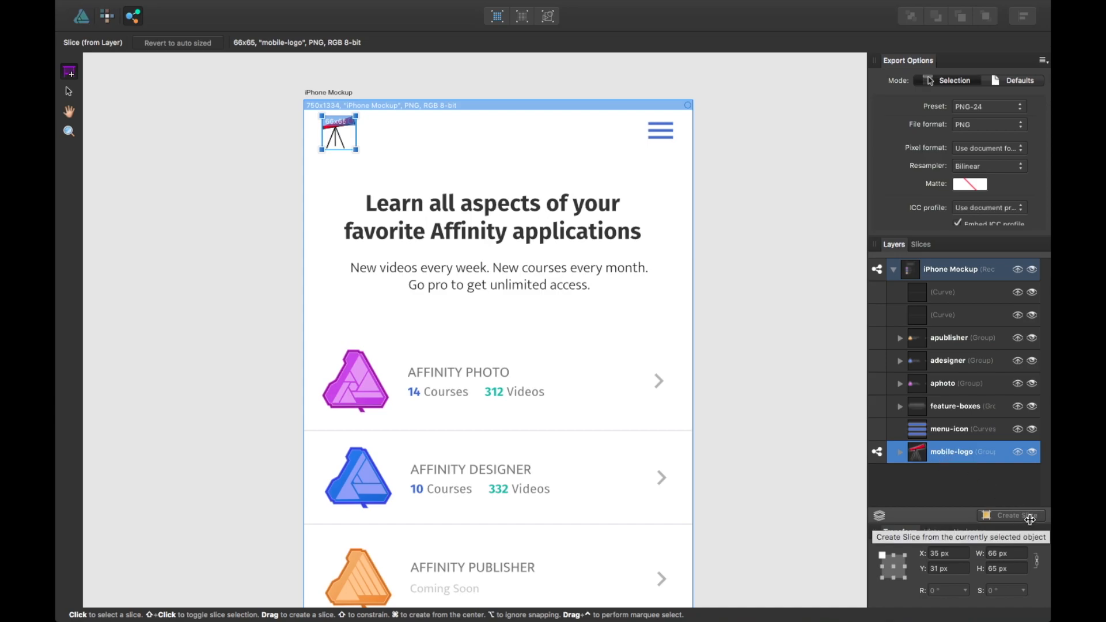
pyautogui.click(1018, 452)
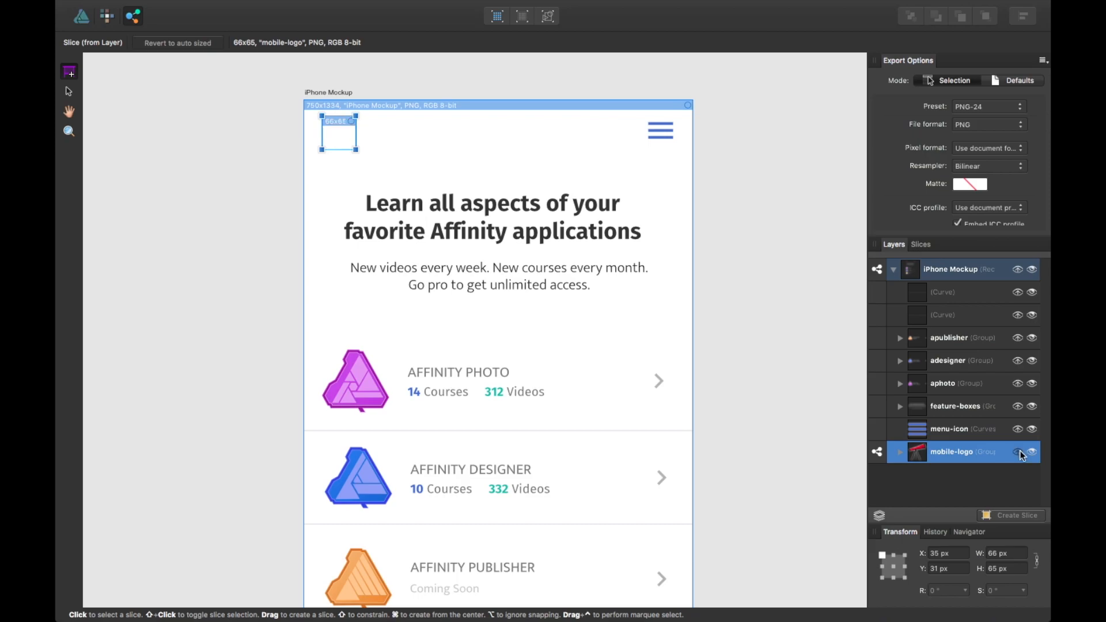
pyautogui.click(1020, 453)
# Create an export slice from the menu-icon layer.
pyautogui.click(941, 432)
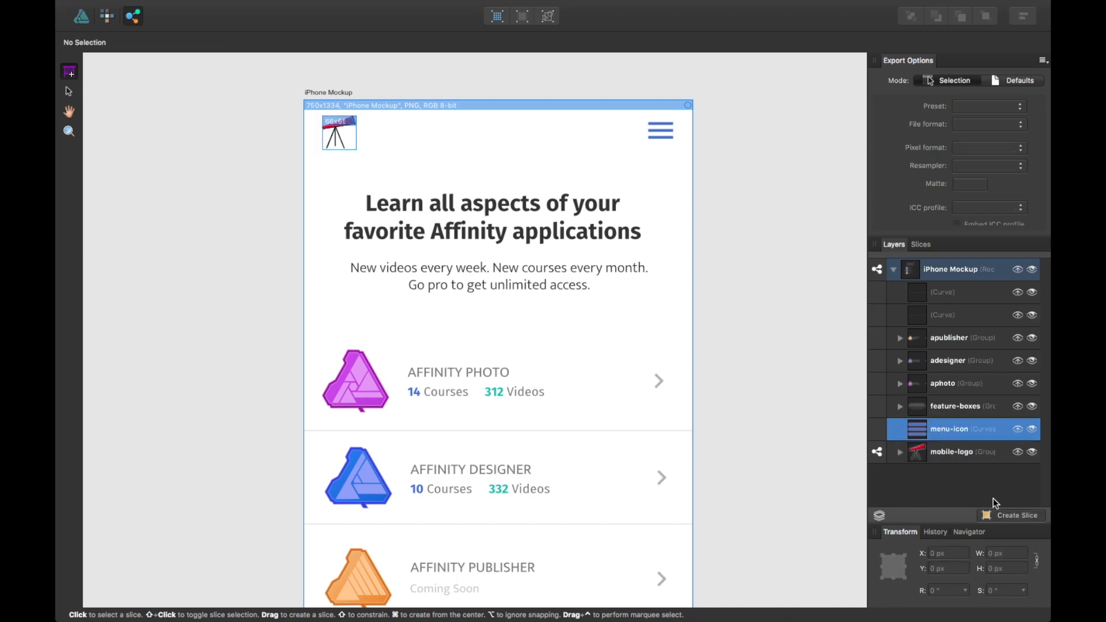
pyautogui.click(1009, 516)
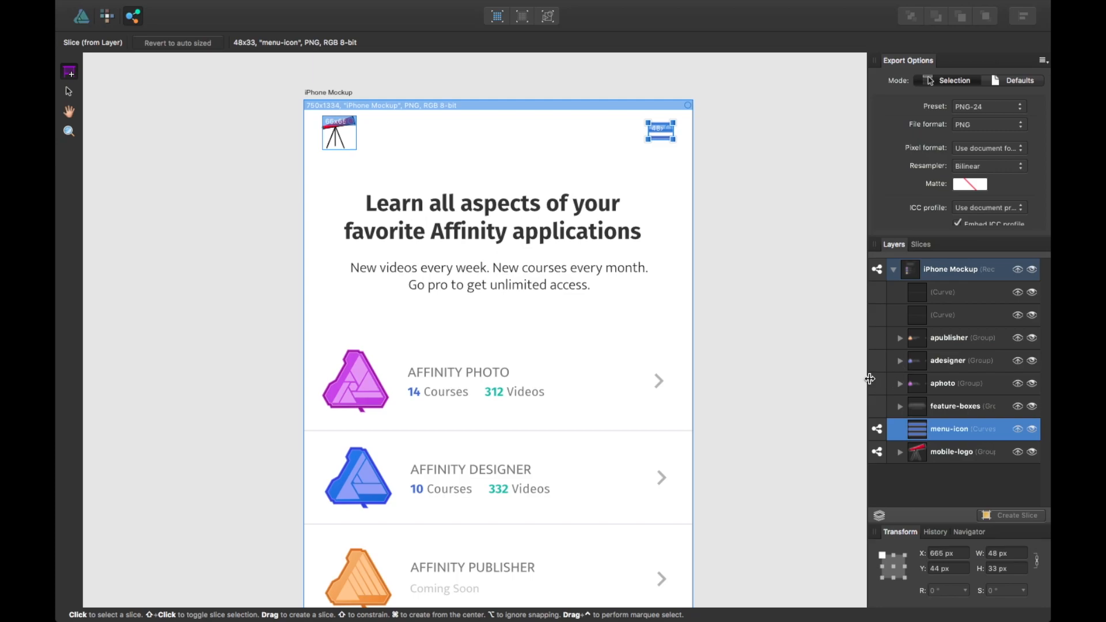
# Create export slices from the aphoto icon and the chevron-right arrow inside the aphoto group.
pyautogui.scroll(-1, 450, 356)
pyautogui.scroll(-6, 450, 356)
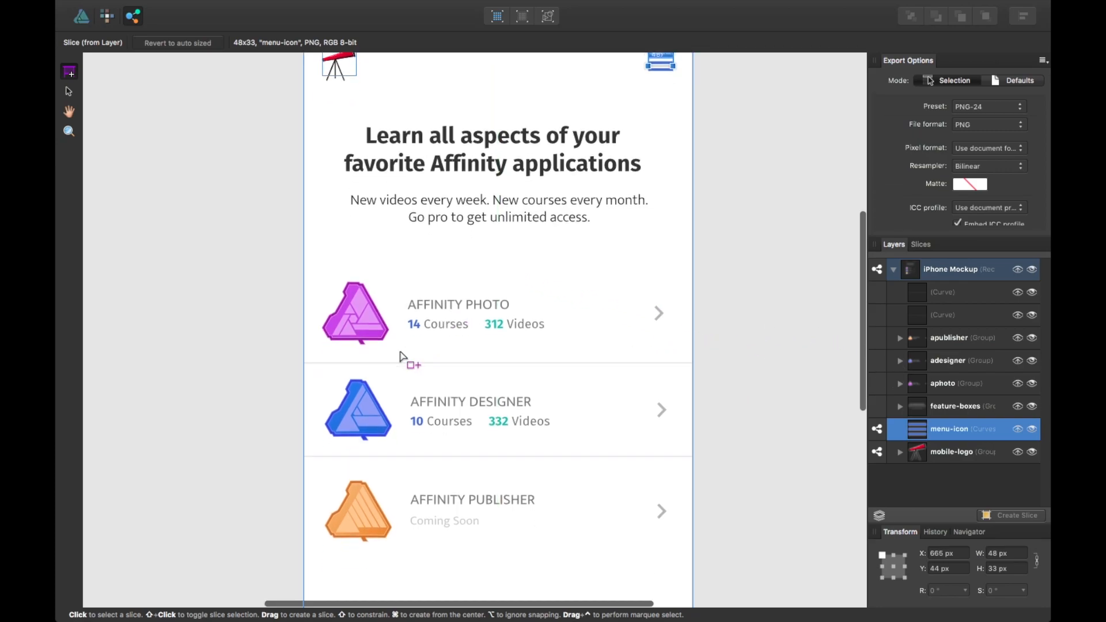
pyautogui.click(900, 384)
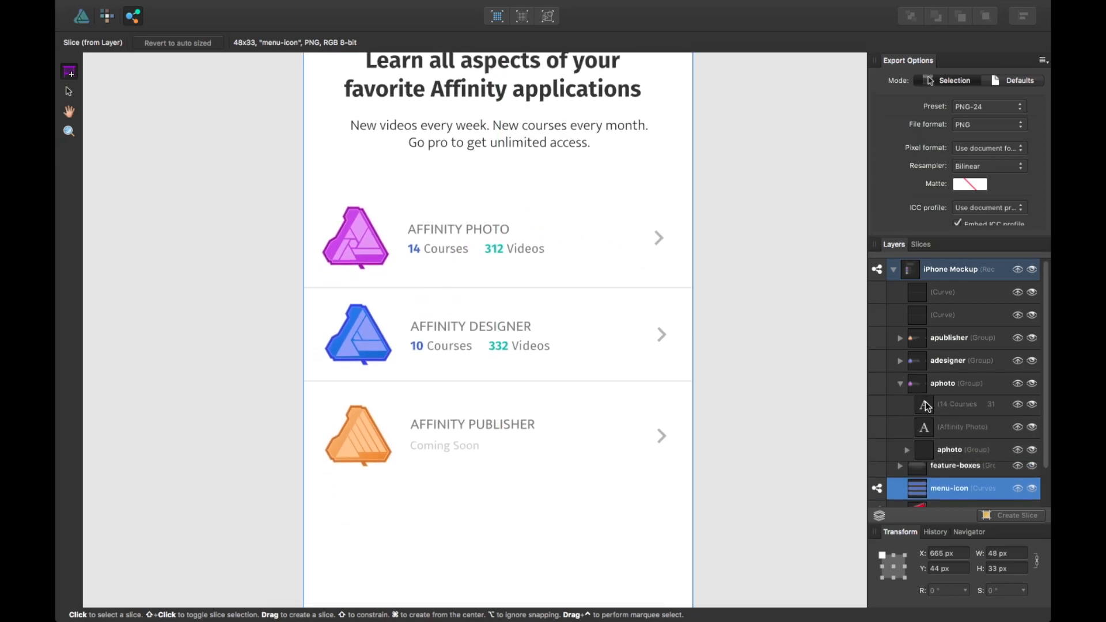
pyautogui.scroll(-2, 927, 406)
pyautogui.click(956, 431)
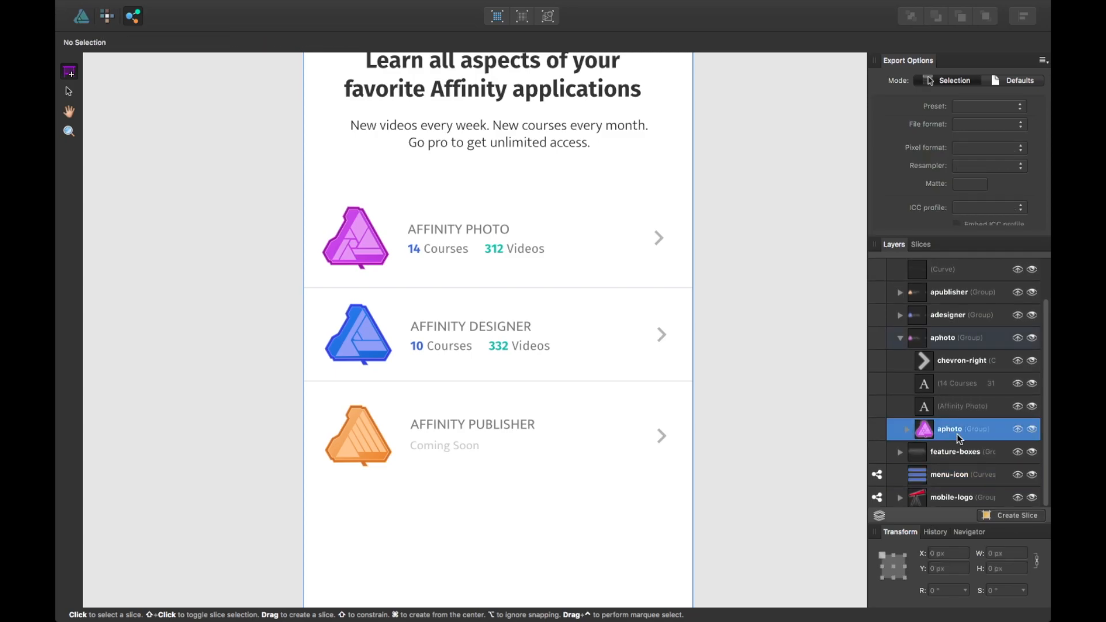
pyautogui.click(1004, 514)
pyautogui.click(971, 369)
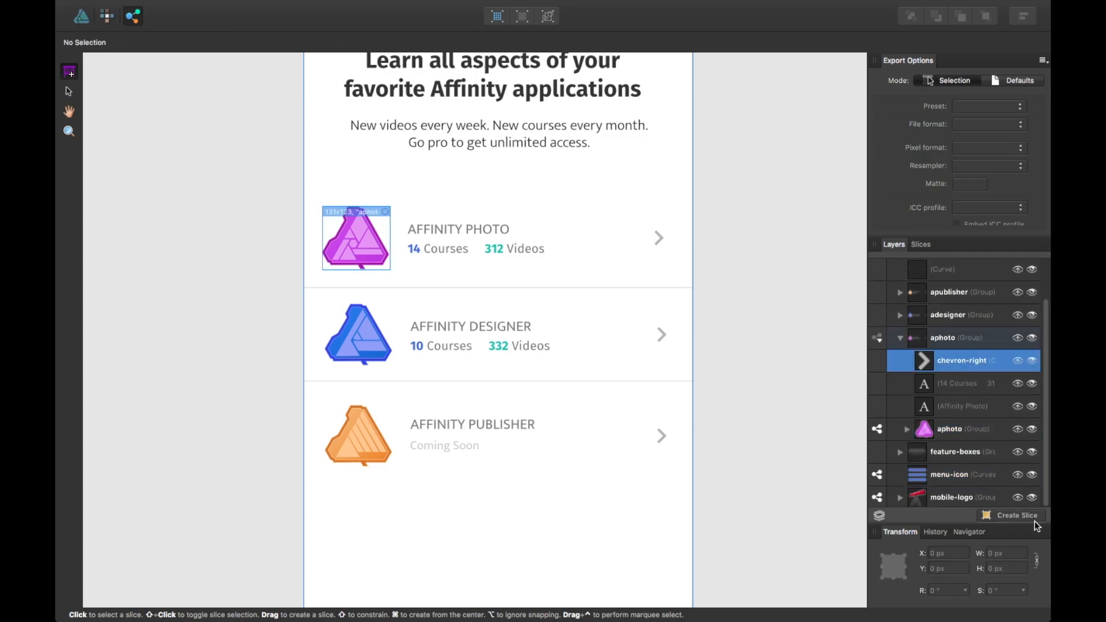
pyautogui.click(1022, 516)
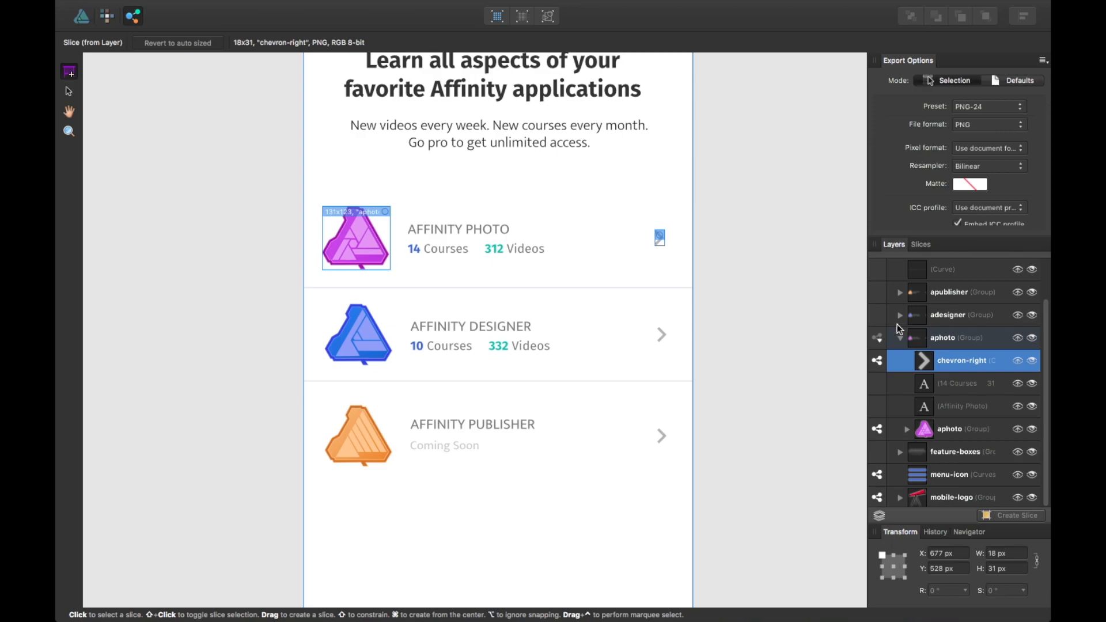
# Create export slices from the adesigner and apublisher icons inside their respective groups.
pyautogui.click(900, 339)
pyautogui.click(899, 361)
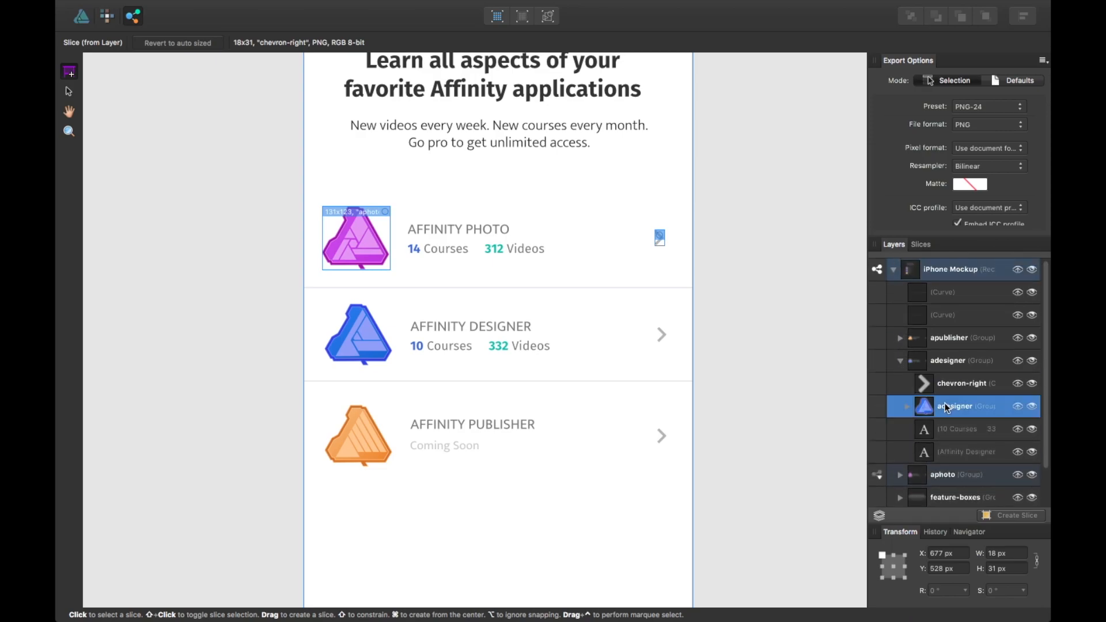
pyautogui.click(954, 409)
pyautogui.click(901, 339)
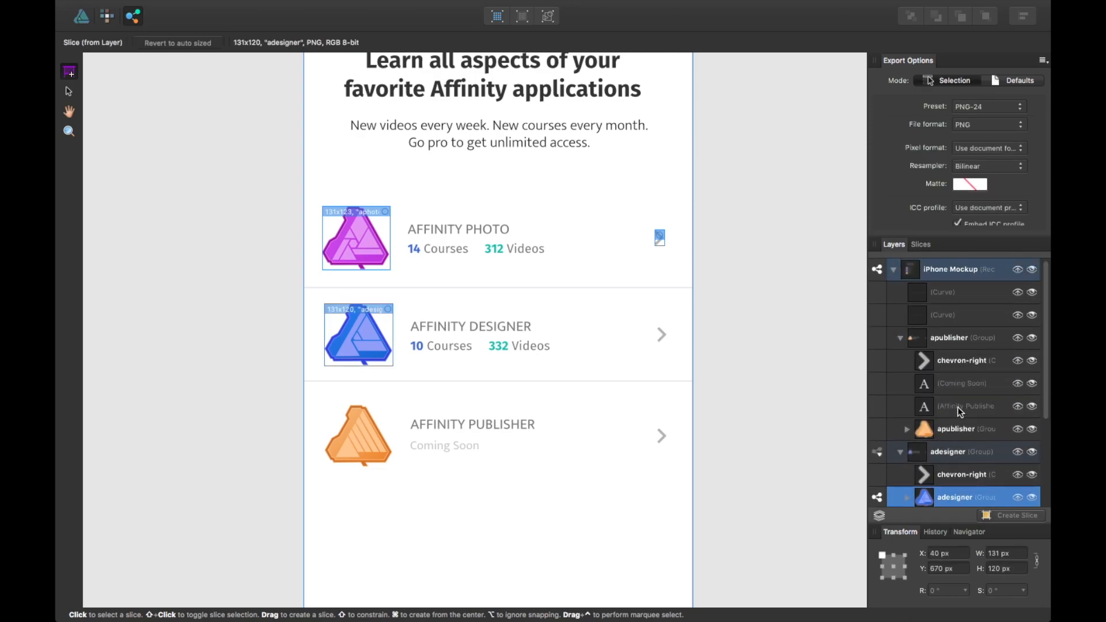
pyautogui.click(955, 425)
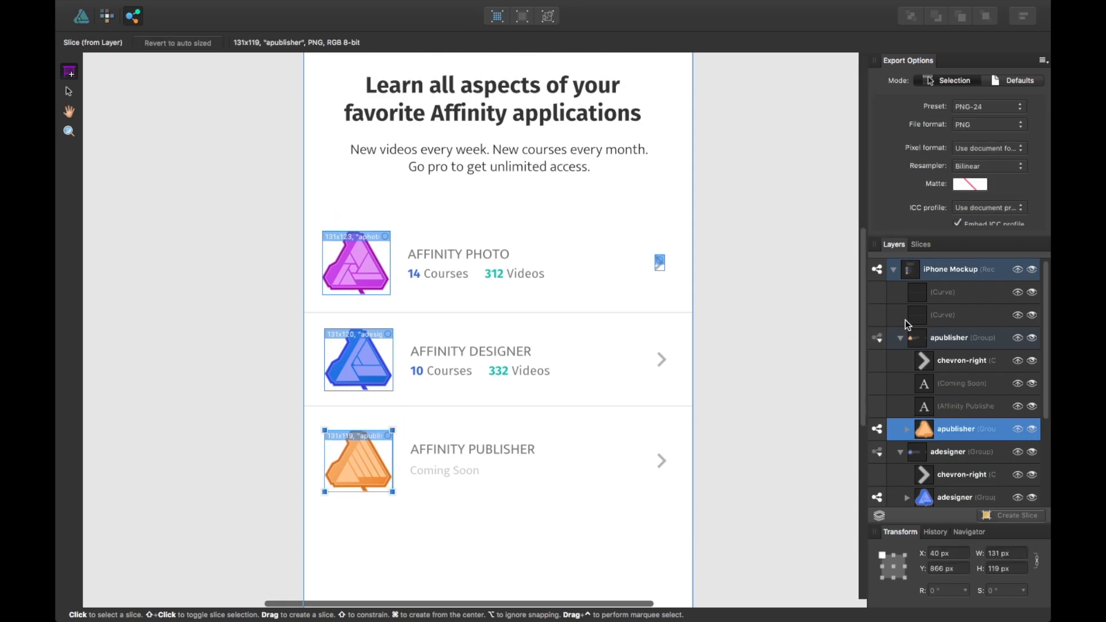
pyautogui.scroll(3, 693, 218)
pyautogui.scroll(3, 694, 219)
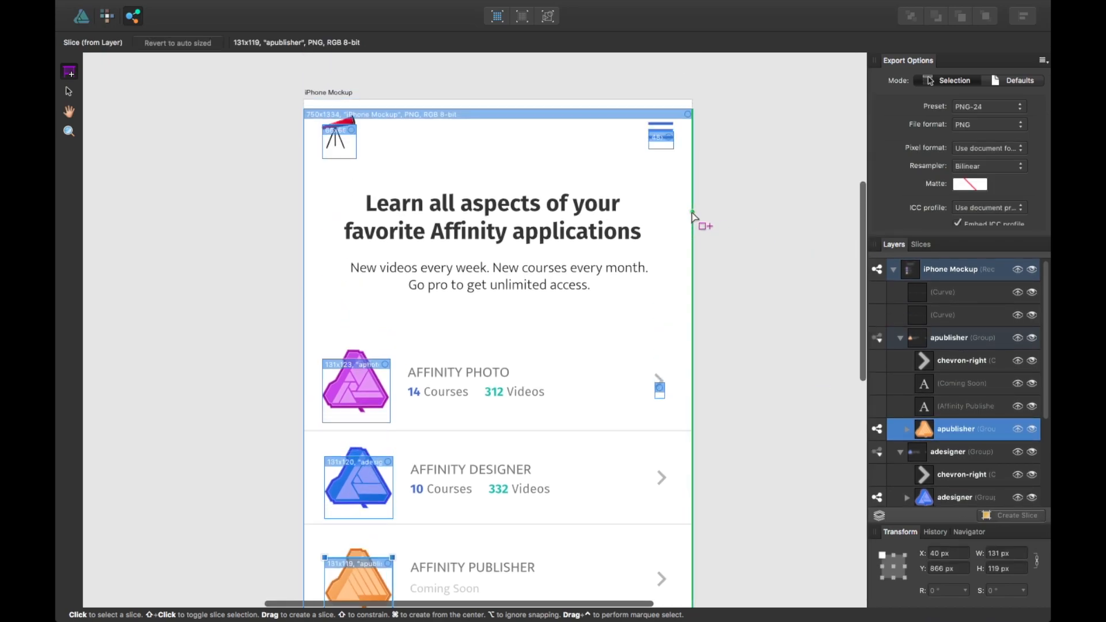
# In the slice list, exclude the background and iPhone Mockup slices from the export.
pyautogui.click(921, 244)
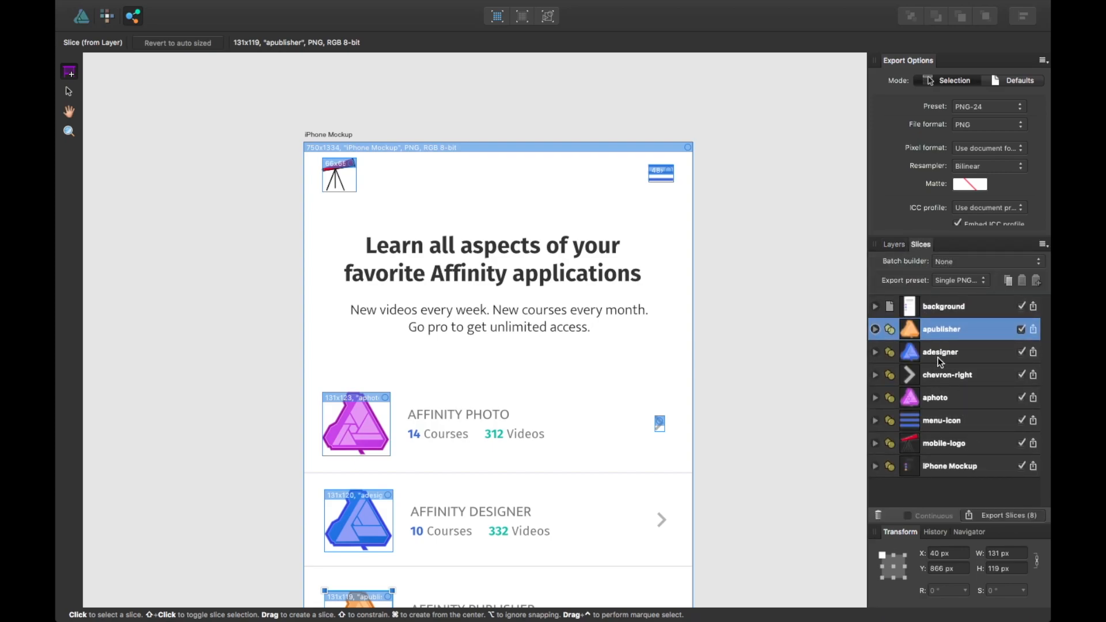
pyautogui.scroll(-3, 740, 308)
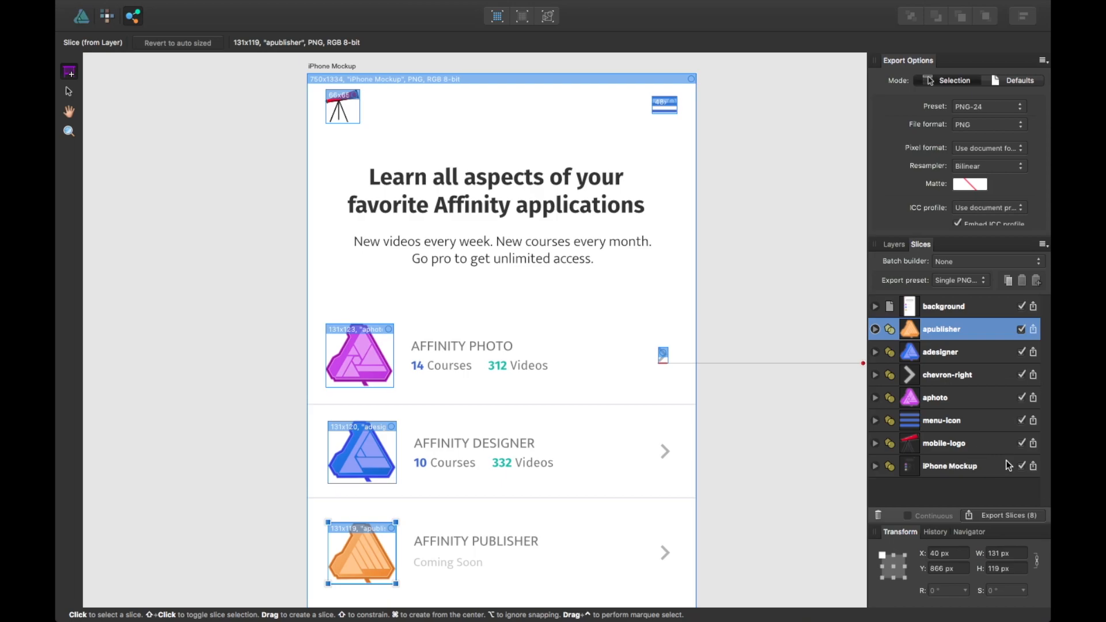
pyautogui.click(1022, 307)
pyautogui.click(1022, 467)
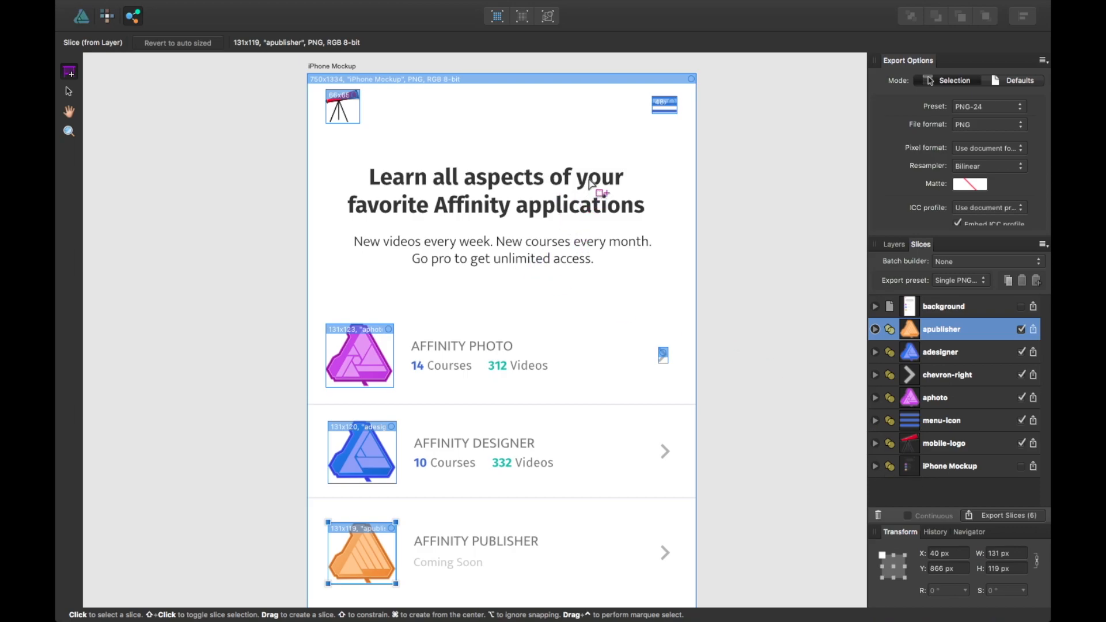
pyautogui.scroll(-3, 593, 176)
pyautogui.scroll(4, 595, 180)
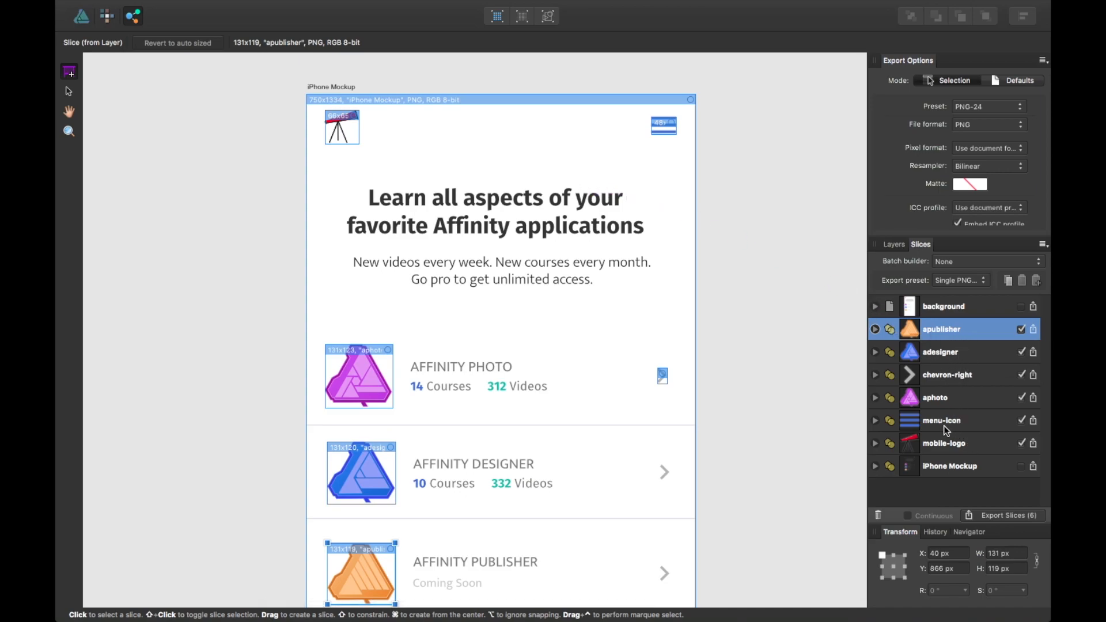
# Examine the apublisher slice's export setup and the available export presets without changing either.
pyautogui.click(876, 329)
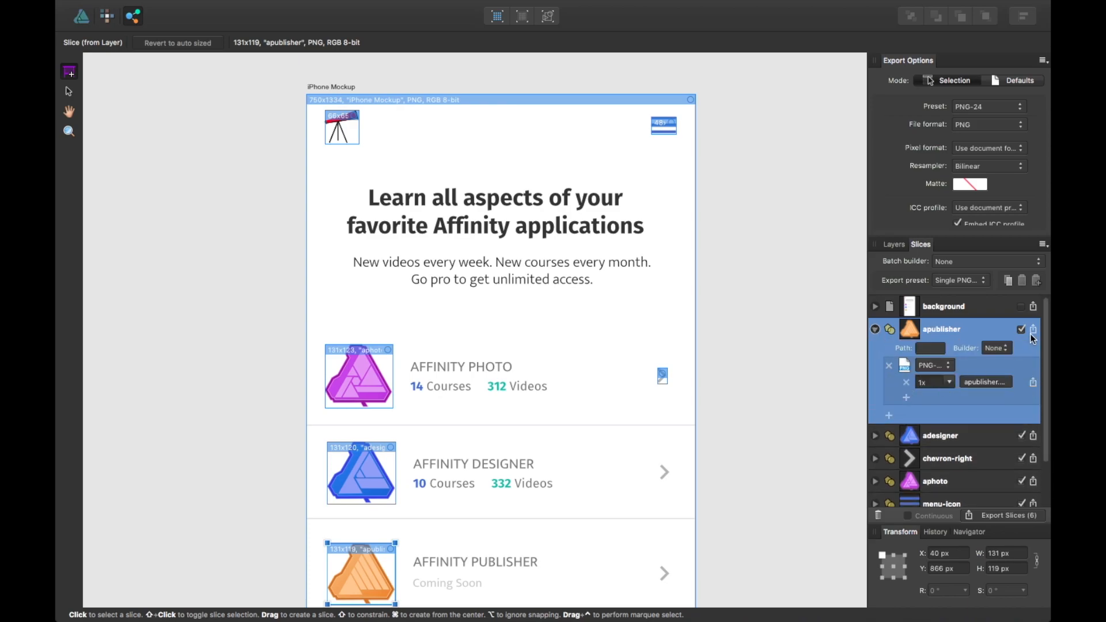
pyautogui.click(875, 329)
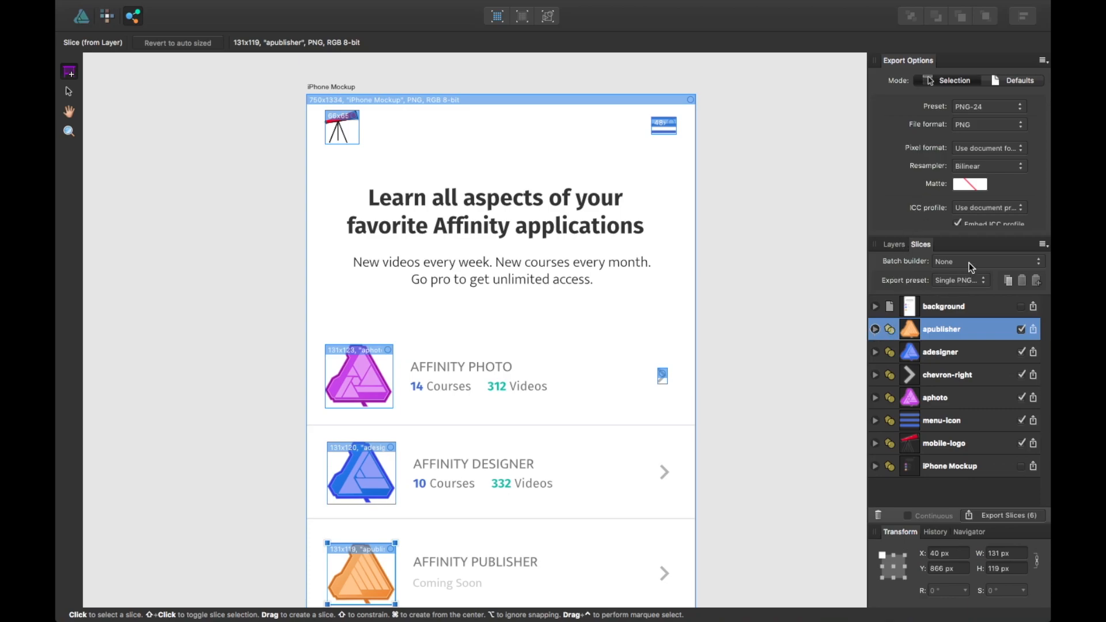
pyautogui.click(956, 279)
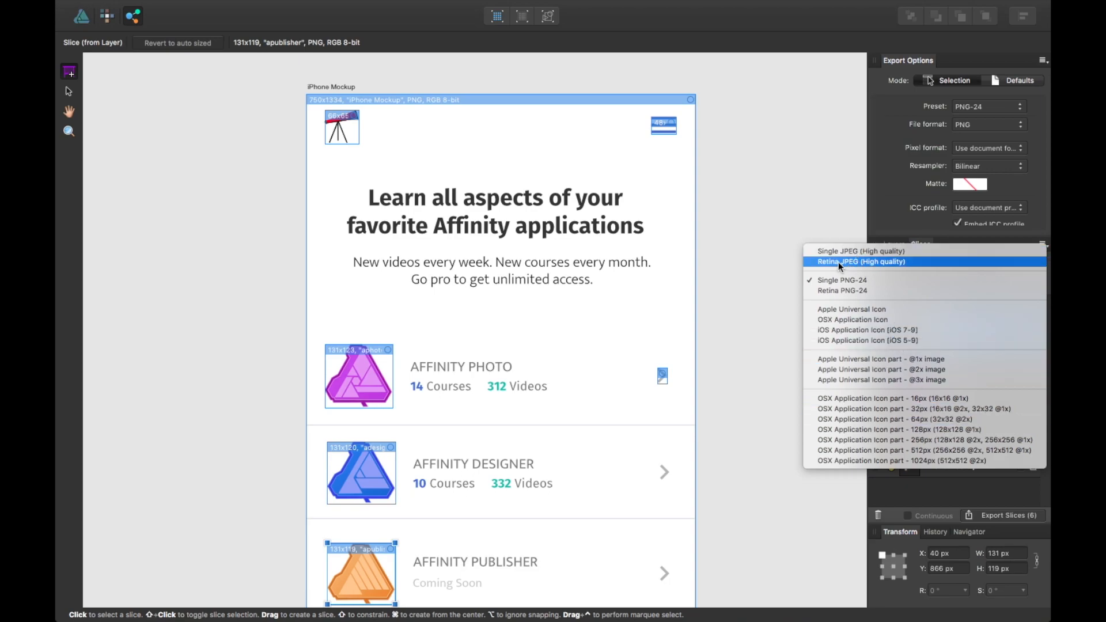
pyautogui.click(884, 216)
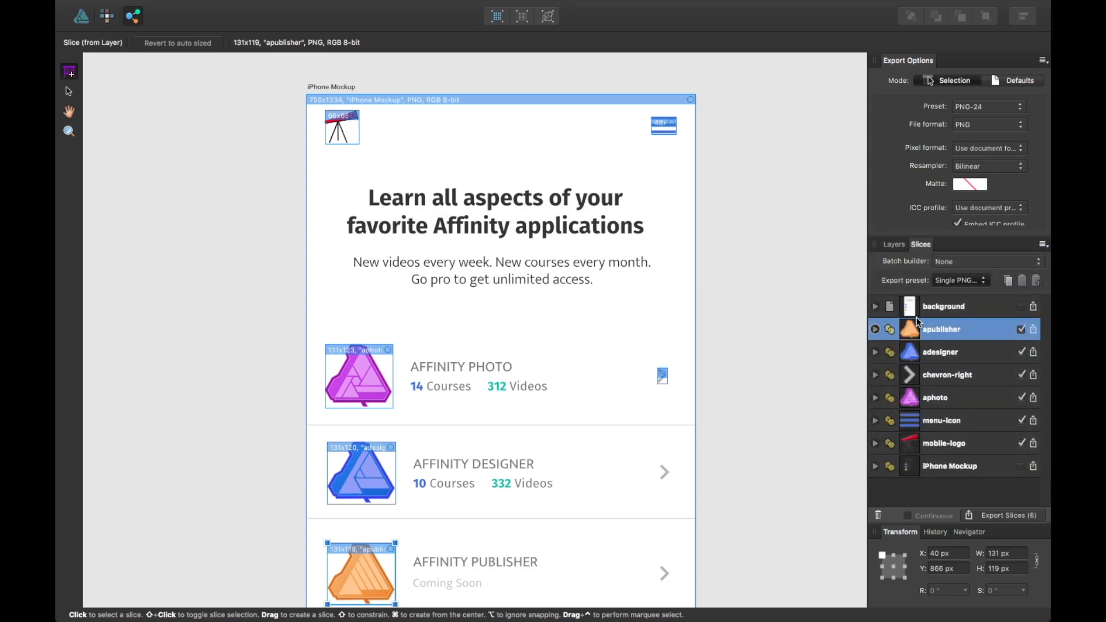
# Expand the apublisher slice and examine the file format presets available for it, keeping PNG-24.
pyautogui.click(875, 329)
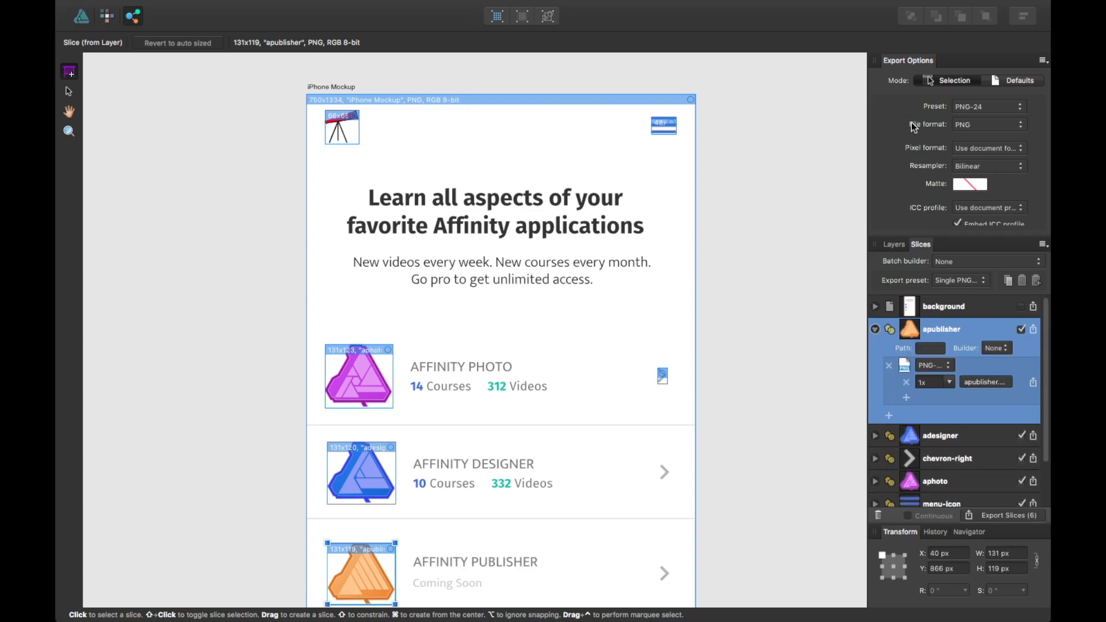
pyautogui.click(981, 109)
pyautogui.click(968, 115)
pyautogui.click(979, 106)
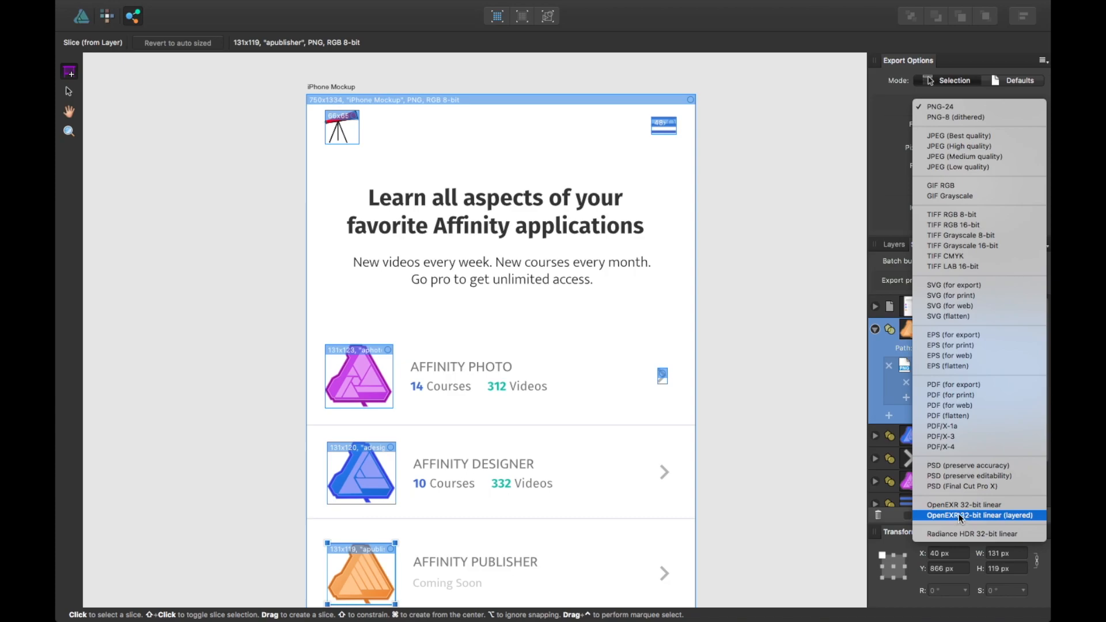
pyautogui.click(909, 166)
pyautogui.click(976, 109)
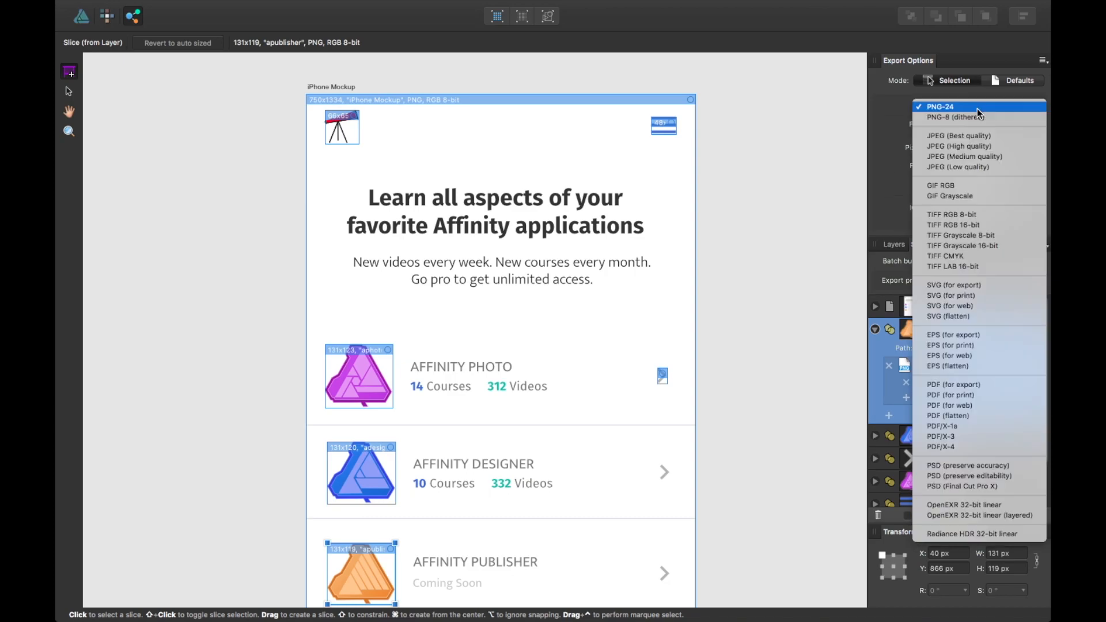
pyautogui.click(900, 169)
pyautogui.scroll(-3, 960, 159)
pyautogui.scroll(2, 959, 167)
pyautogui.scroll(2, 973, 155)
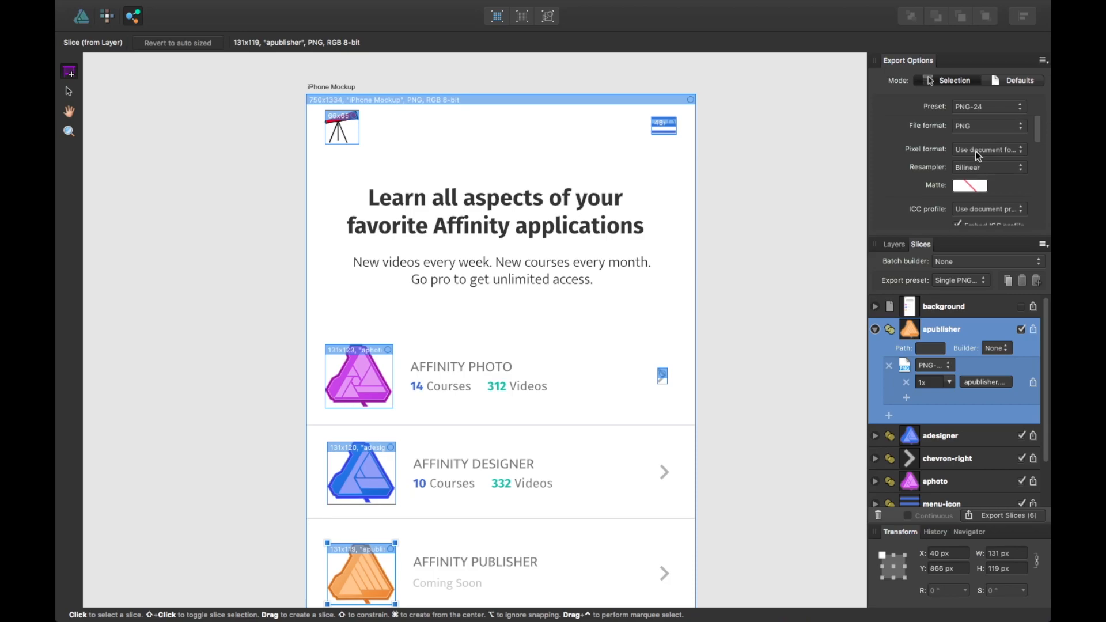
# Examine the apublisher slice's pixel format, resampler, ICC profile and metadata options and the preset management commands, keeping the document pixel format.
pyautogui.click(972, 145)
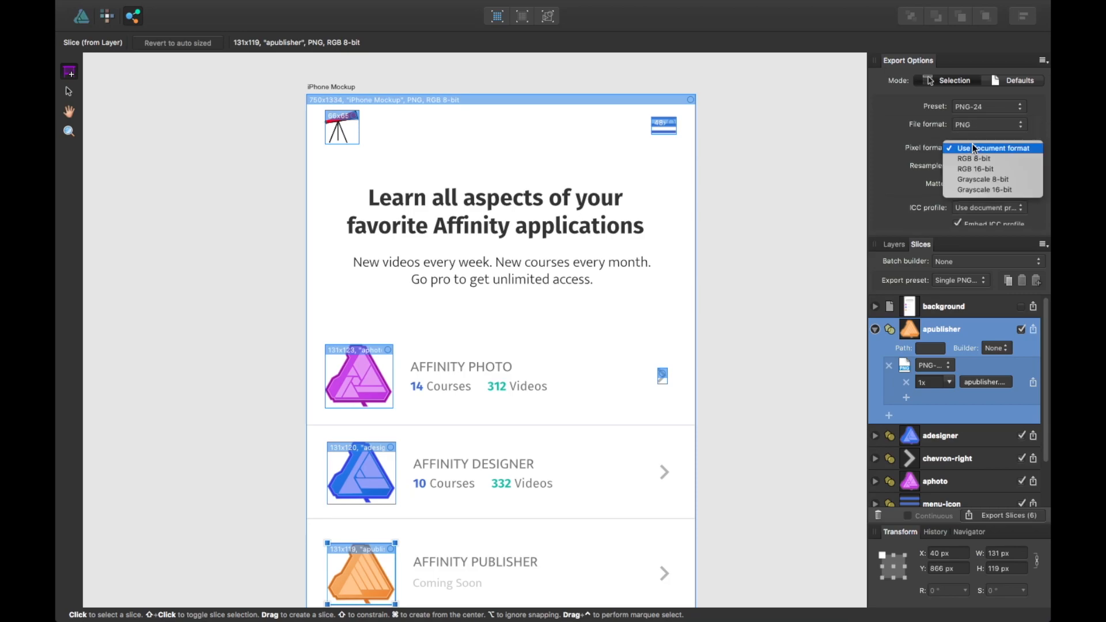
pyautogui.click(993, 148)
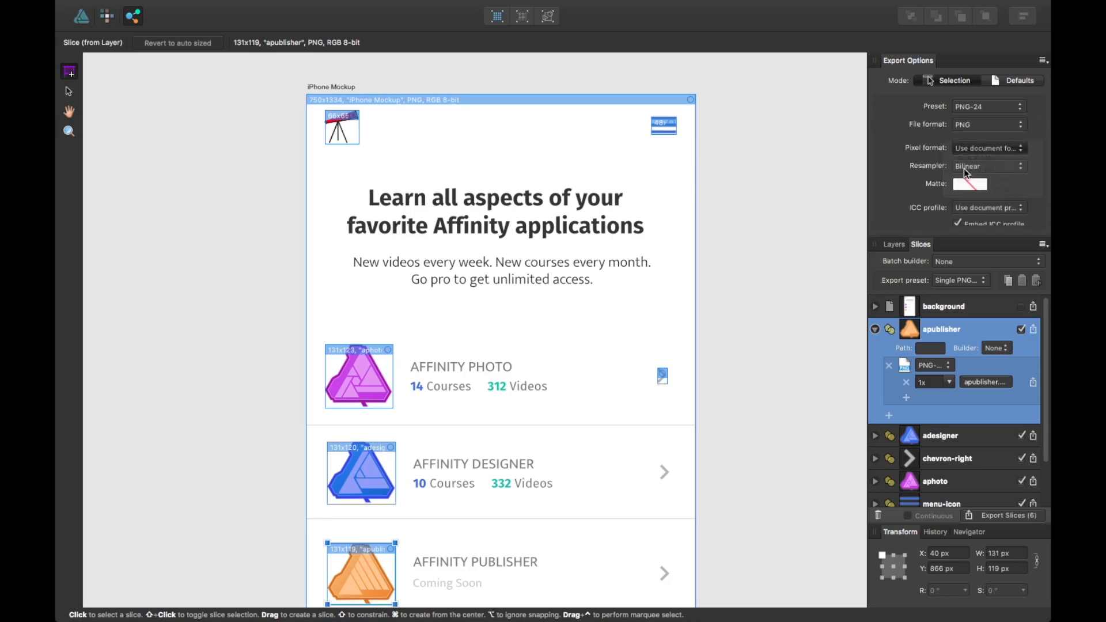
pyautogui.click(993, 167)
pyautogui.click(902, 143)
pyautogui.scroll(-5, 925, 156)
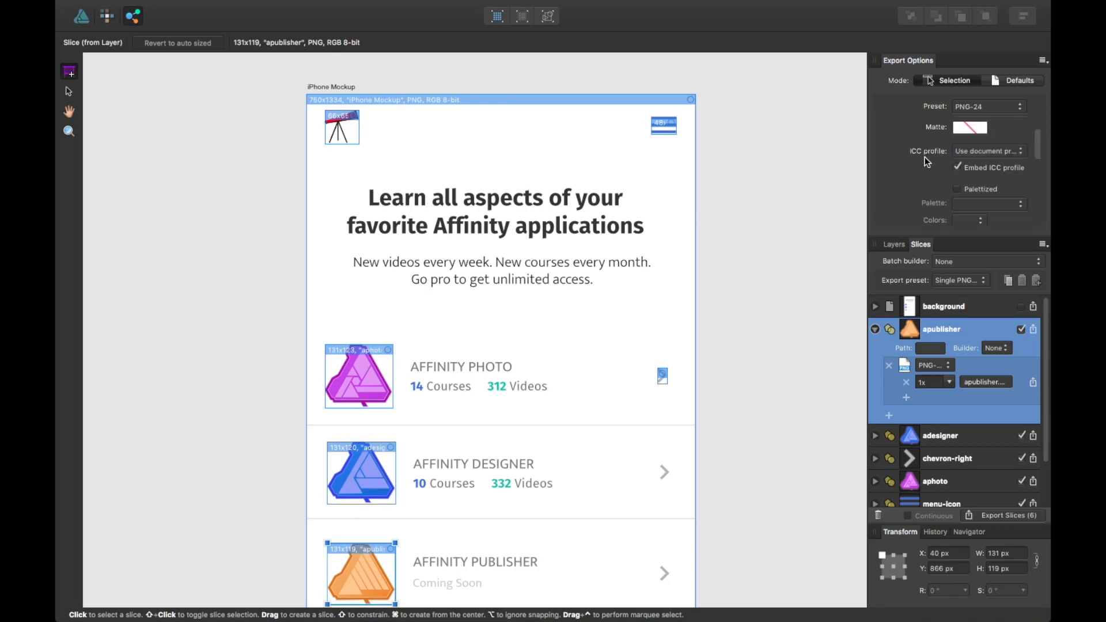
pyautogui.click(1043, 61)
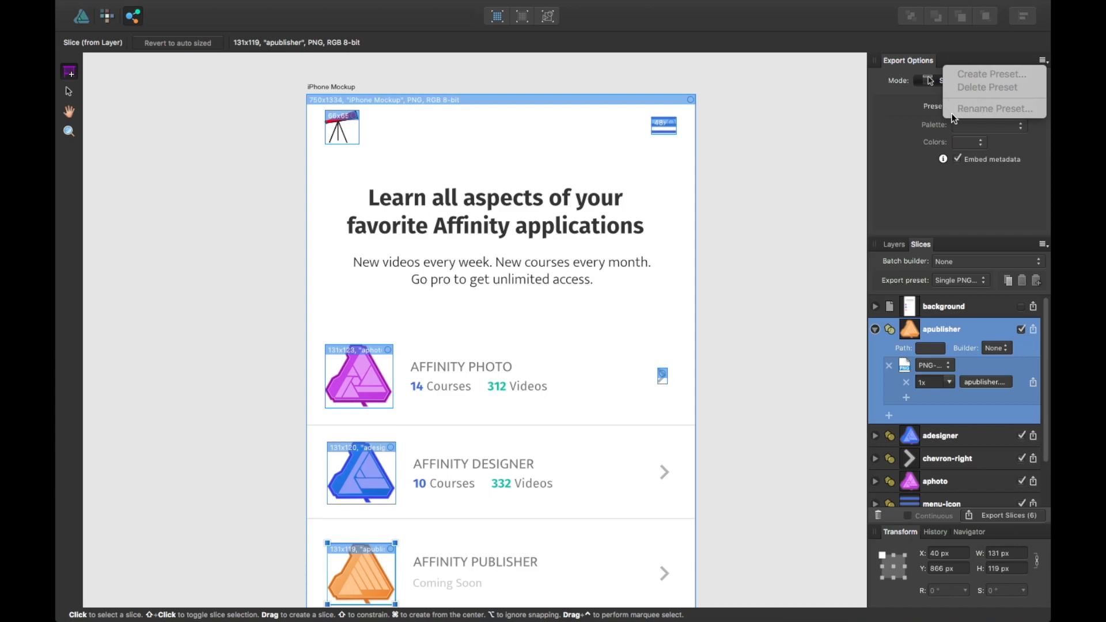
pyautogui.click(911, 181)
pyautogui.scroll(5, 947, 184)
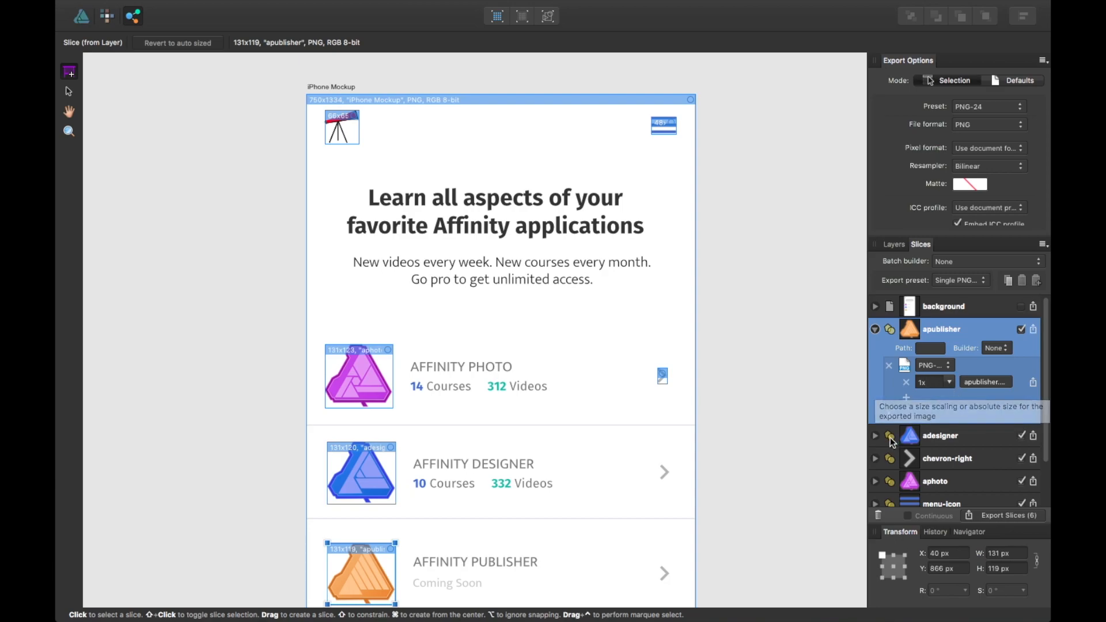
# Examine the export format and size entries of the adesigner and aphoto slices, and collapse both slices again.
pyautogui.click(874, 436)
pyautogui.scroll(-1, 876, 426)
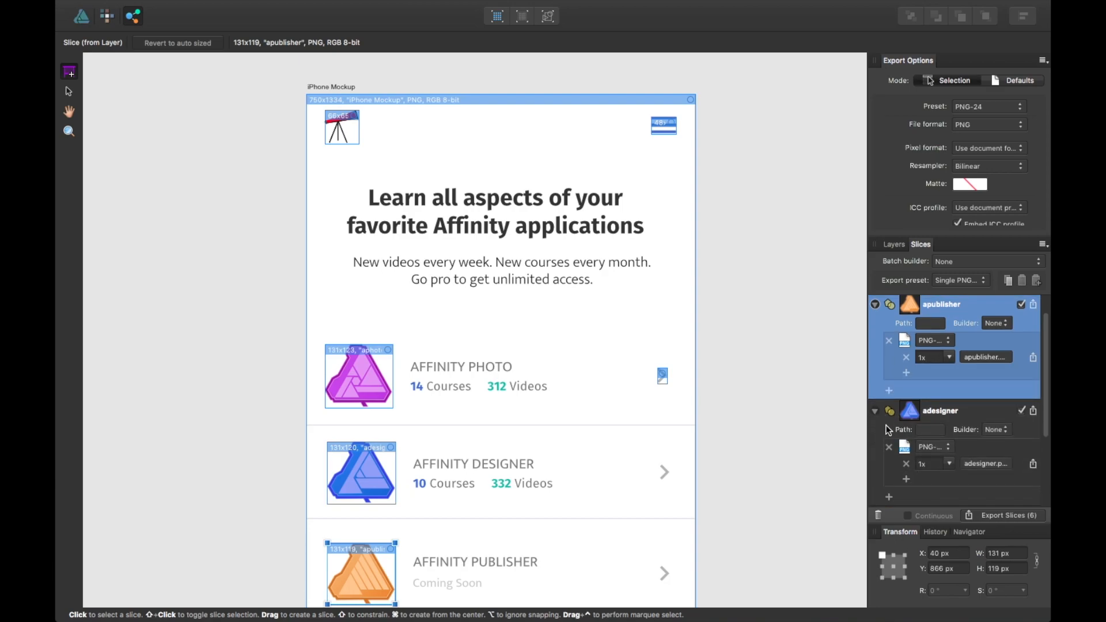
pyautogui.scroll(-3, 888, 340)
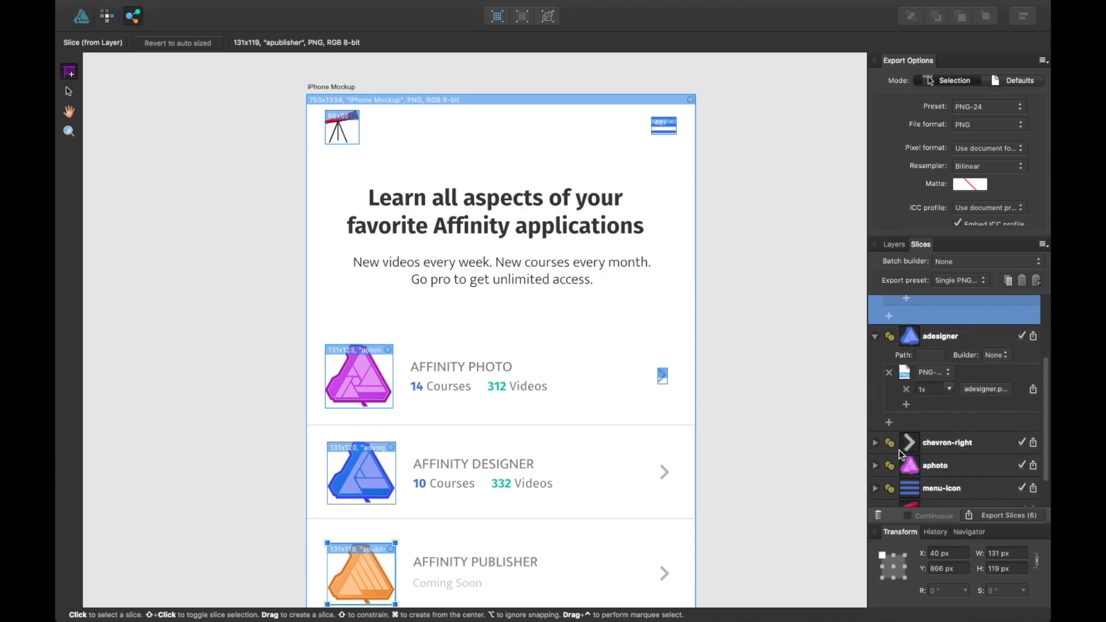
pyautogui.click(875, 460)
pyautogui.scroll(-4, 884, 454)
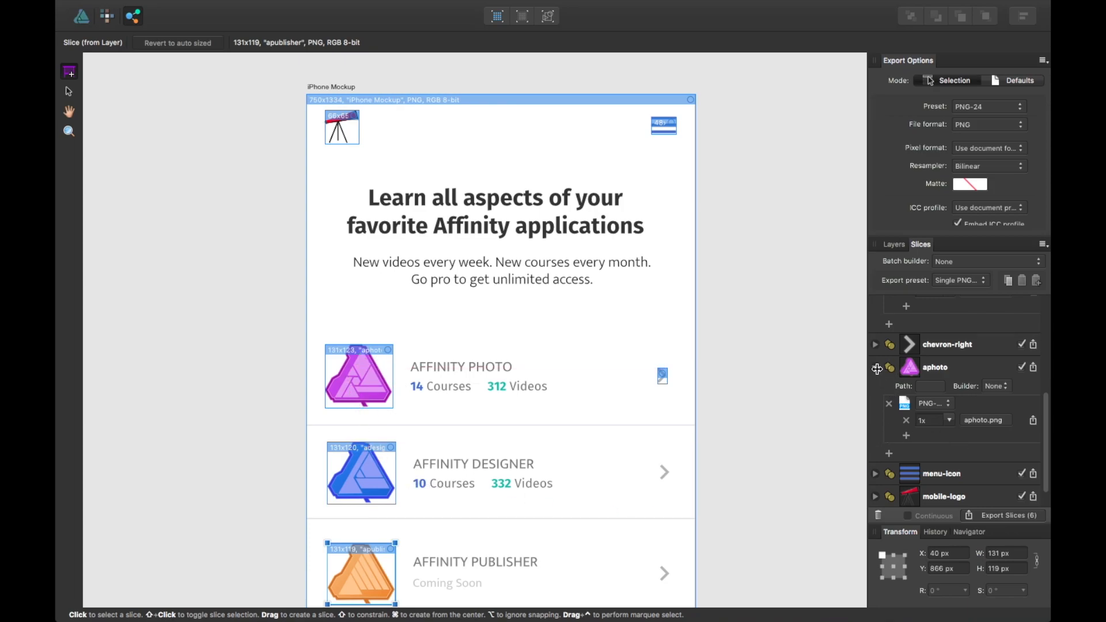
pyautogui.click(876, 369)
pyautogui.scroll(2, 873, 358)
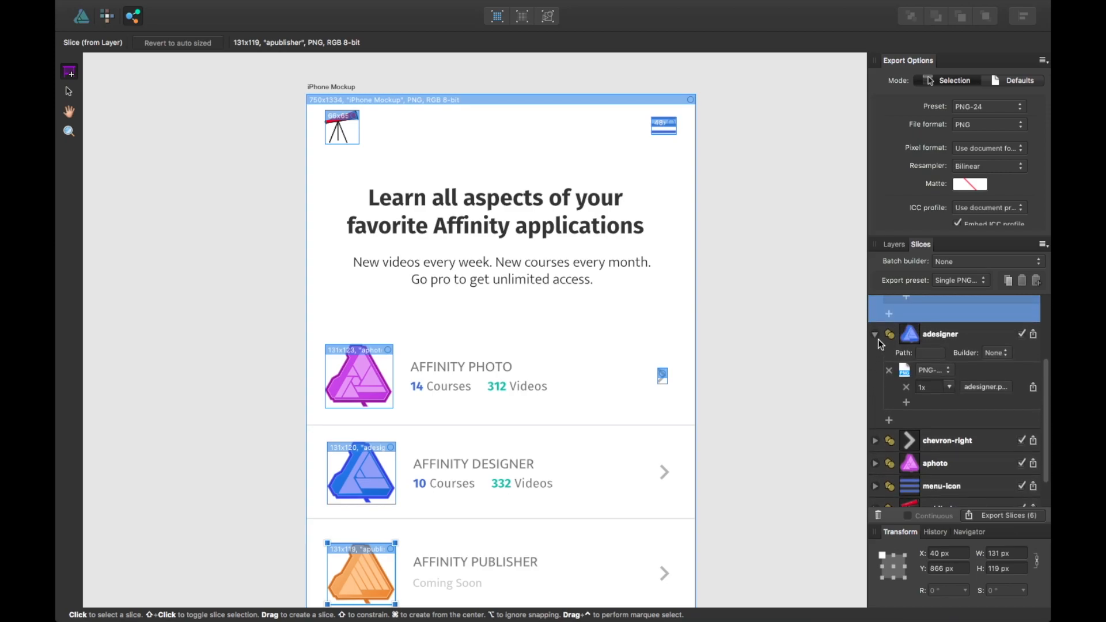
pyautogui.click(876, 338)
pyautogui.scroll(2, 880, 348)
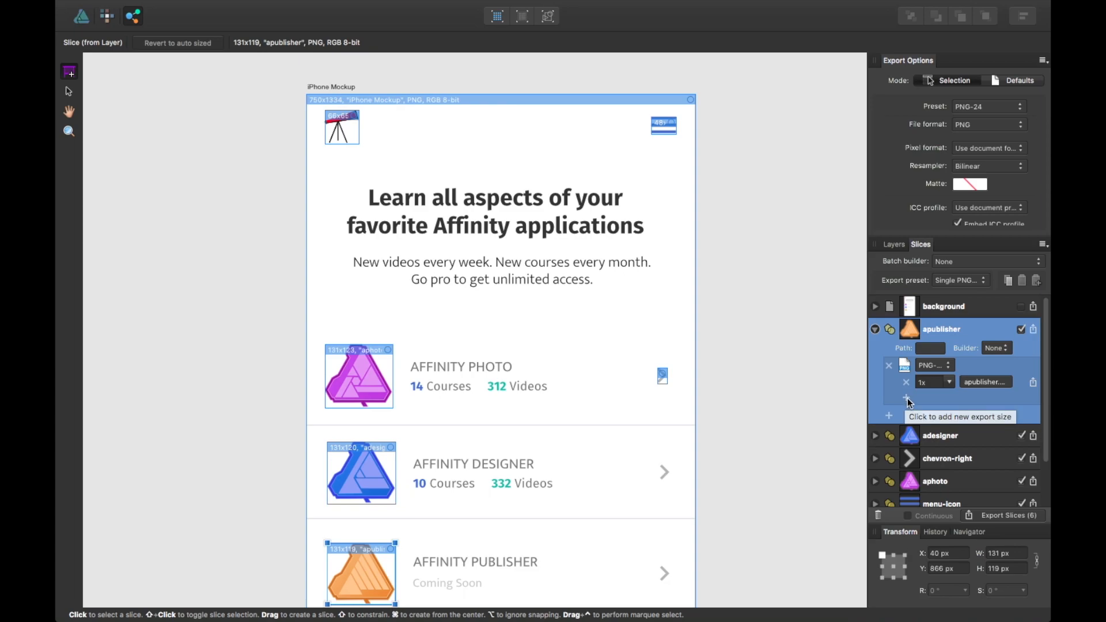
# Add a 2x export size to the apublisher slice's PNG output and review the other size choices.
pyautogui.click(906, 398)
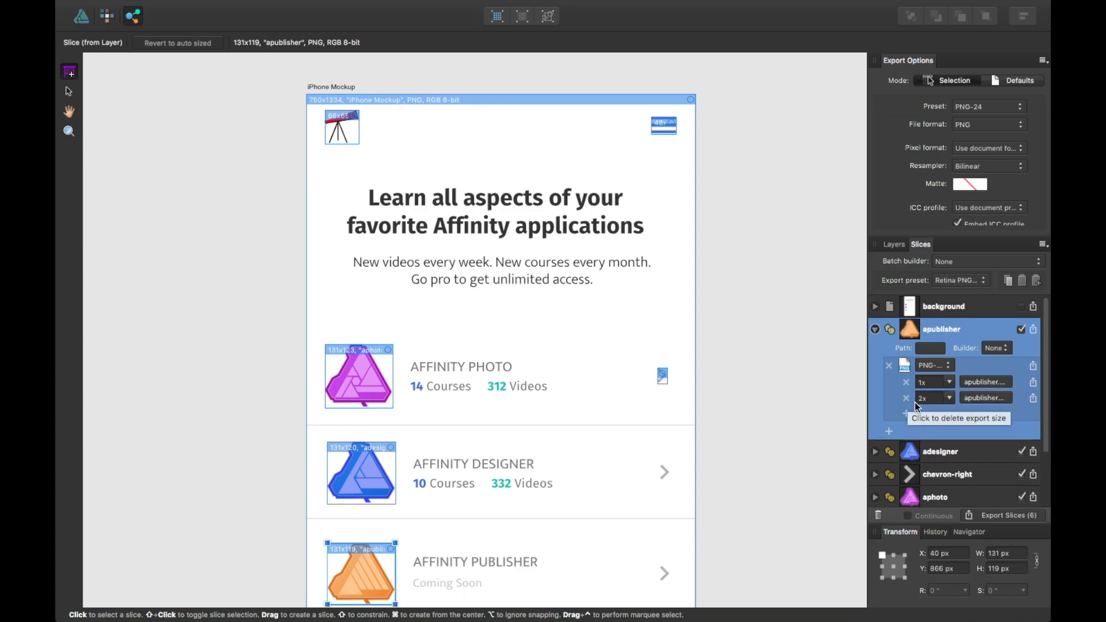
pyautogui.click(953, 399)
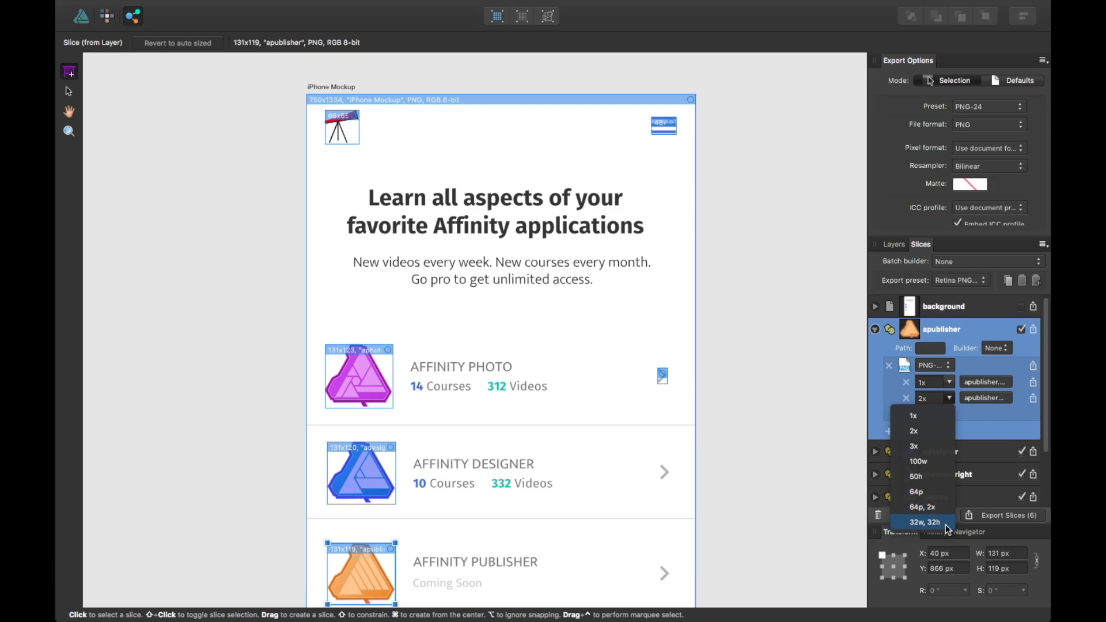
pyautogui.click(971, 419)
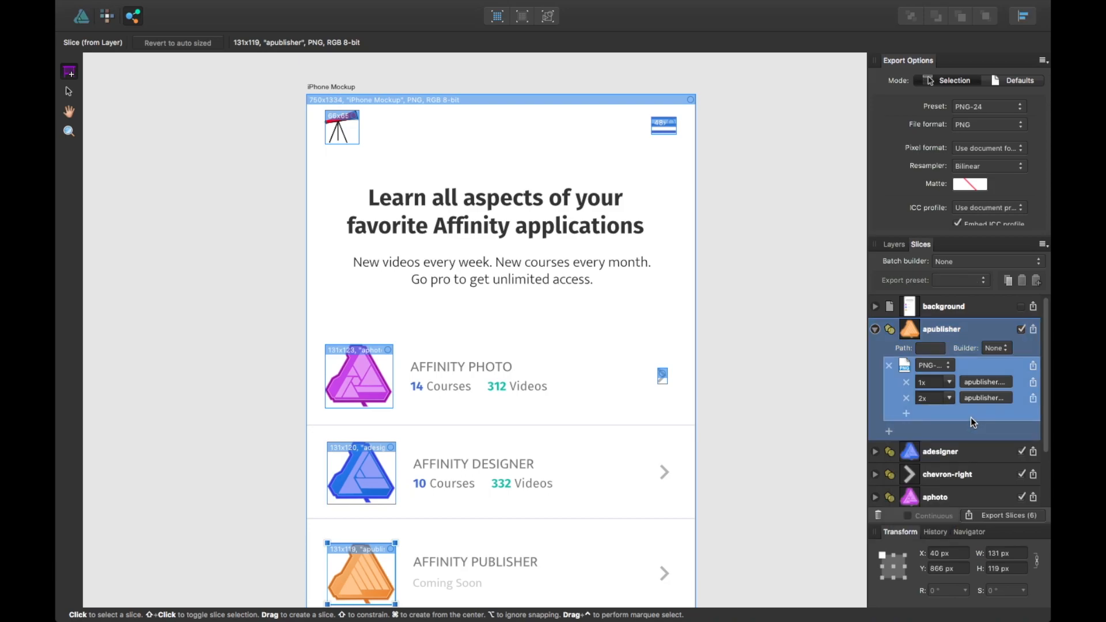
# Add a 2x export size to the PNG outputs of the adesigner and chevron-right slices, collapsing each slice again.
pyautogui.click(875, 451)
pyautogui.scroll(-3, 901, 436)
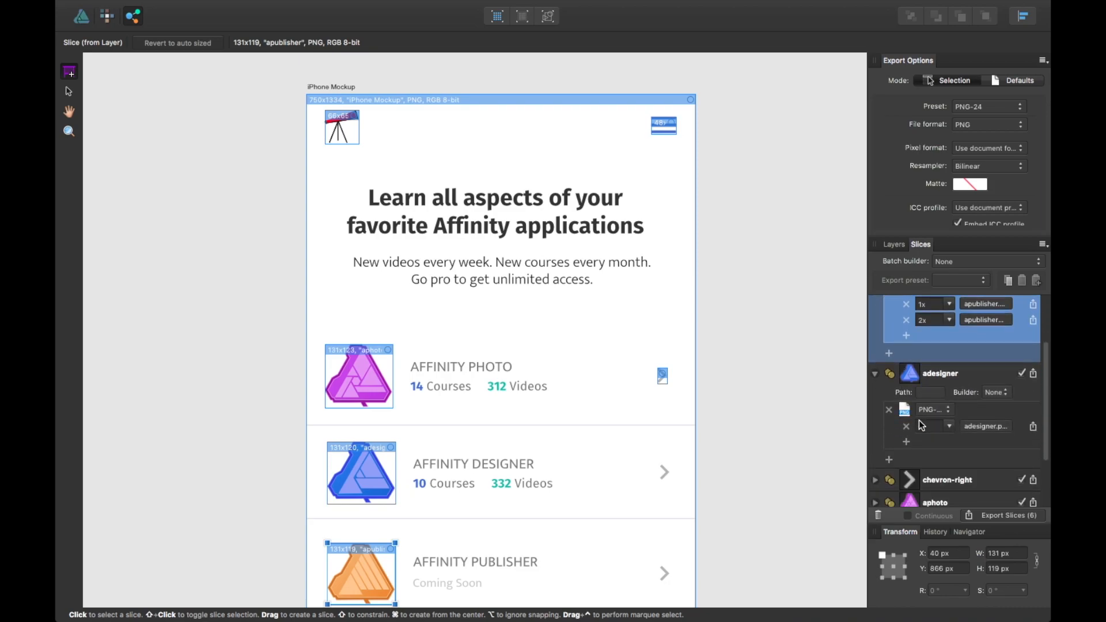
pyautogui.click(875, 374)
pyautogui.click(875, 404)
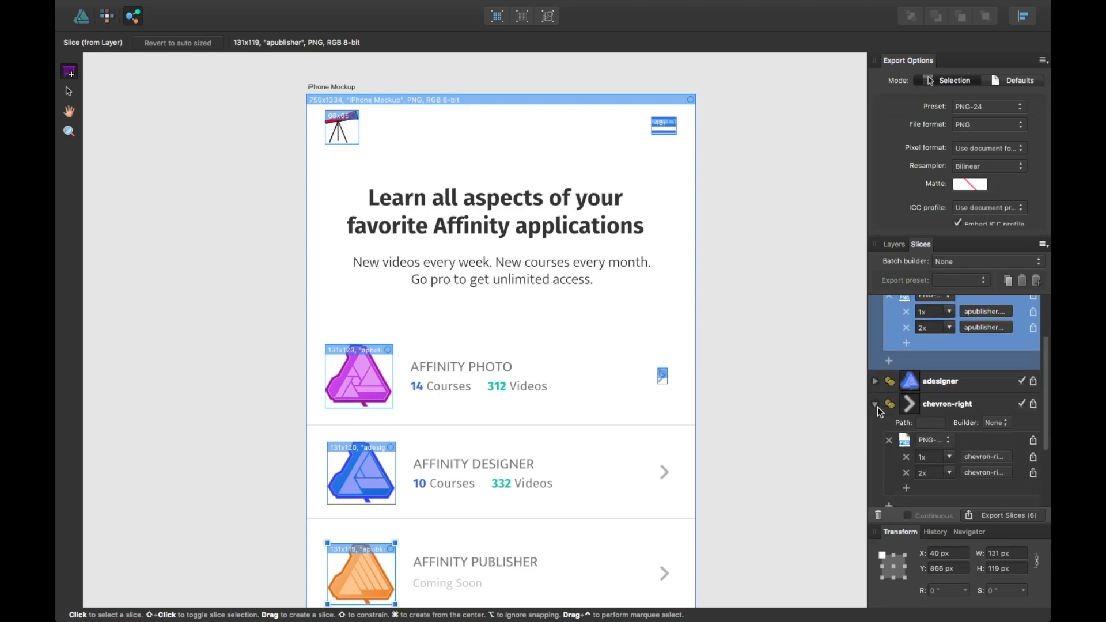
pyautogui.click(875, 403)
# Add a 2x export size to the PNG outputs of the aphoto and menu-icon slices, collapsing each slice again.
pyautogui.click(875, 427)
pyautogui.click(874, 427)
pyautogui.click(875, 449)
pyautogui.scroll(-1, 903, 479)
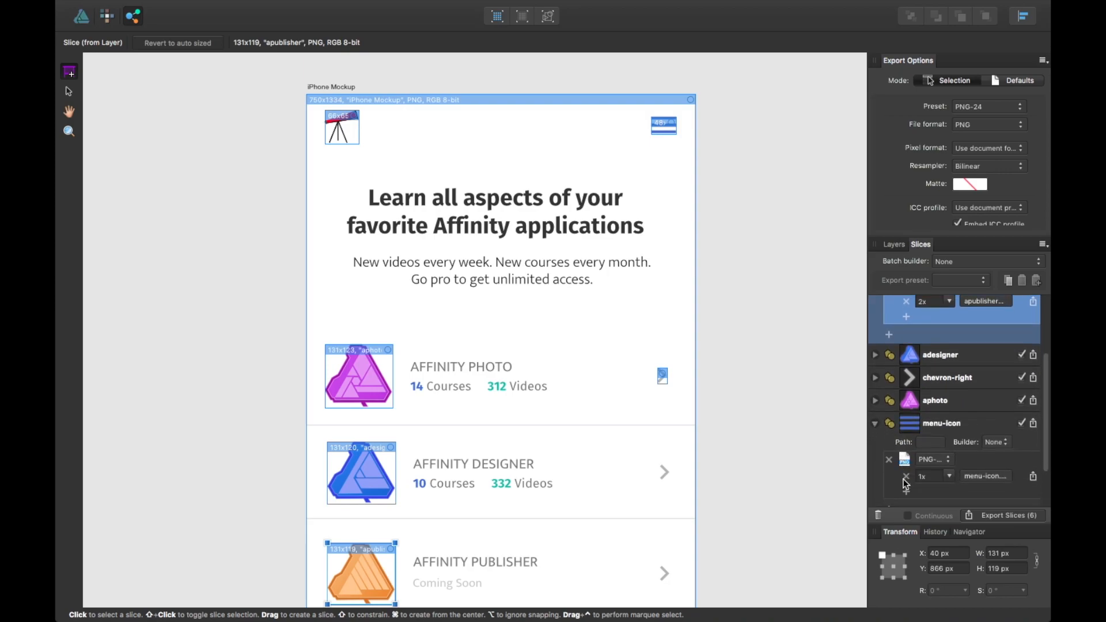
pyautogui.click(875, 423)
# Add a 2x export size to the mobile-logo slice's PNG output and collapse the mobile-logo and apublisher slices.
pyautogui.click(875, 472)
pyautogui.scroll(-3, 917, 468)
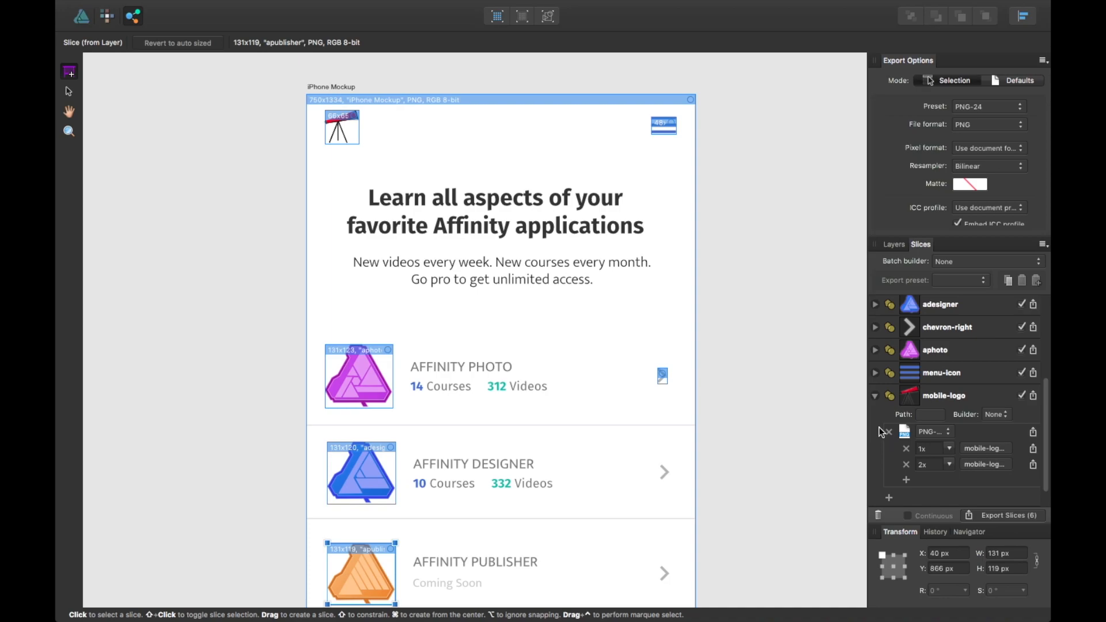
pyautogui.click(874, 396)
pyautogui.scroll(3, 910, 455)
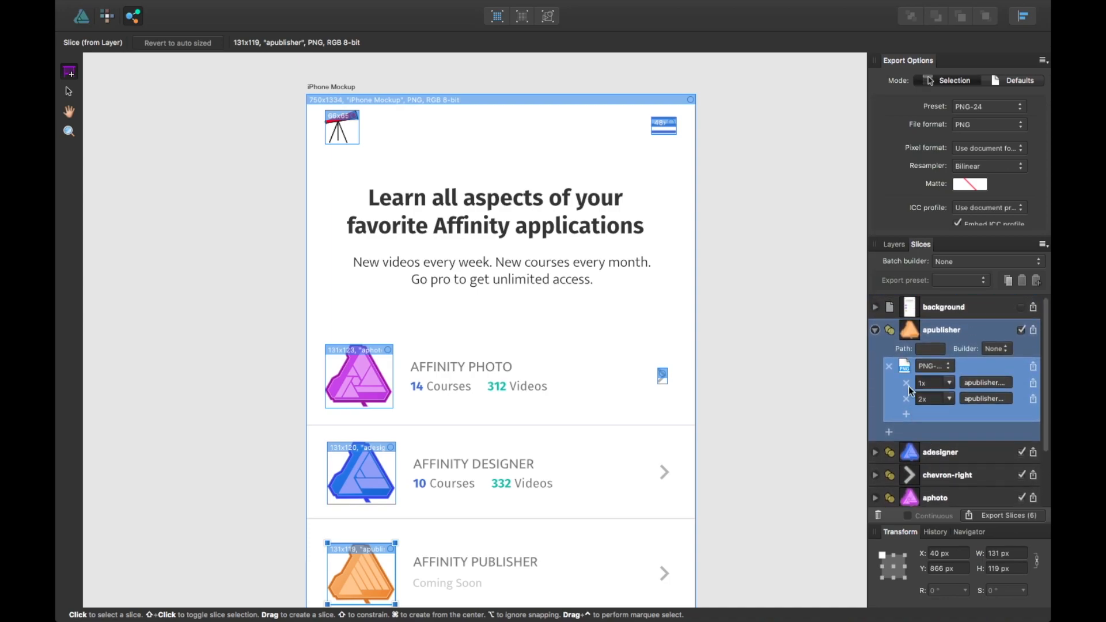
pyautogui.click(875, 328)
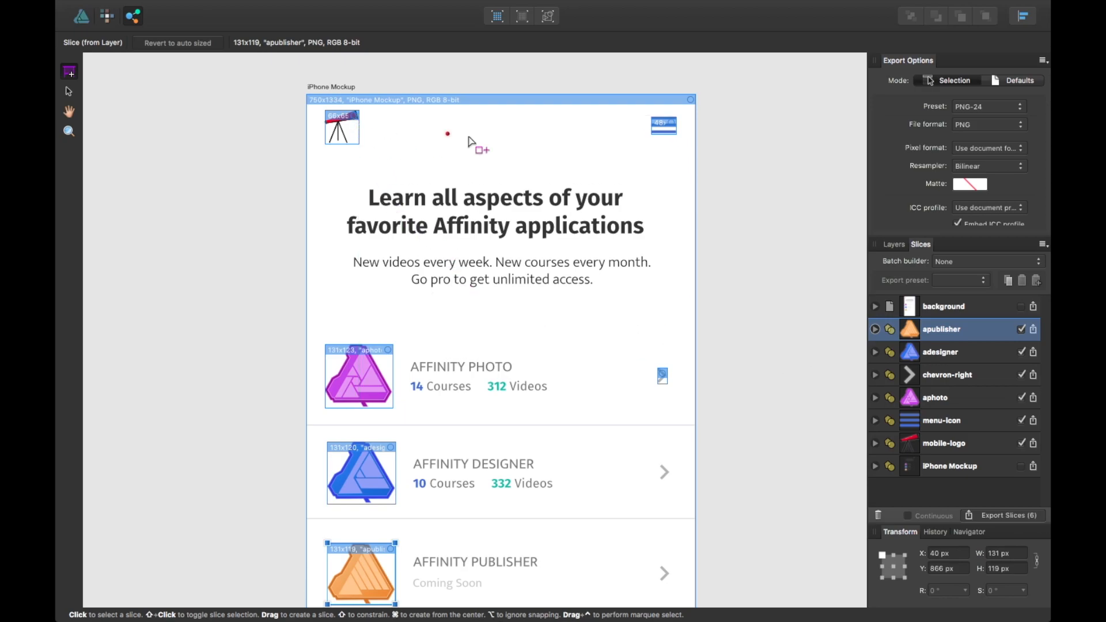
pyautogui.scroll(-5, 656, 241)
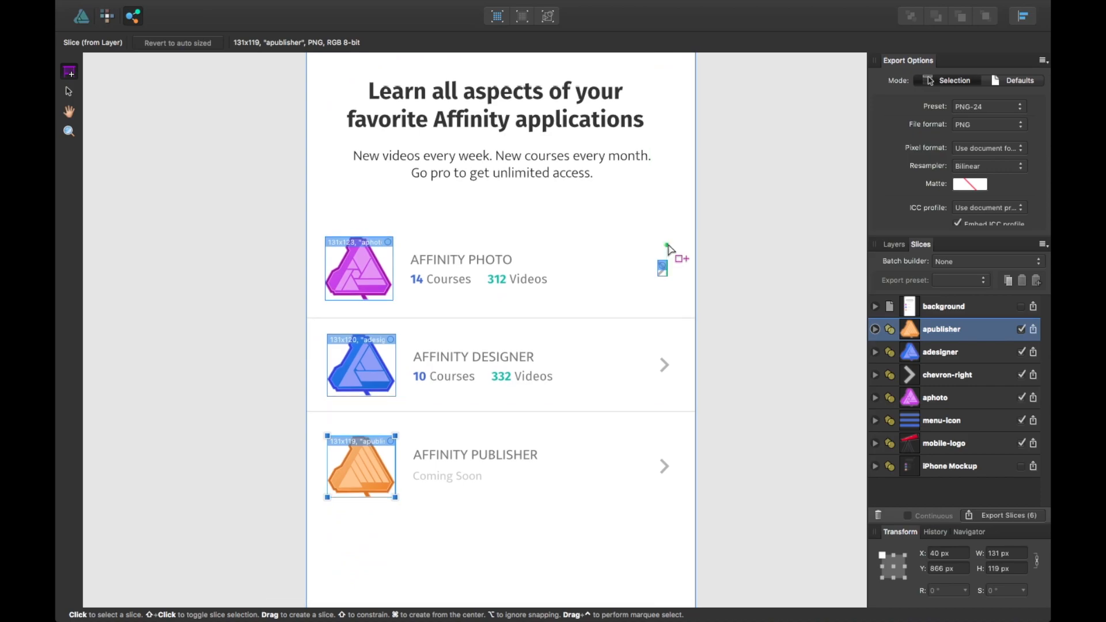
pyautogui.scroll(6, 667, 247)
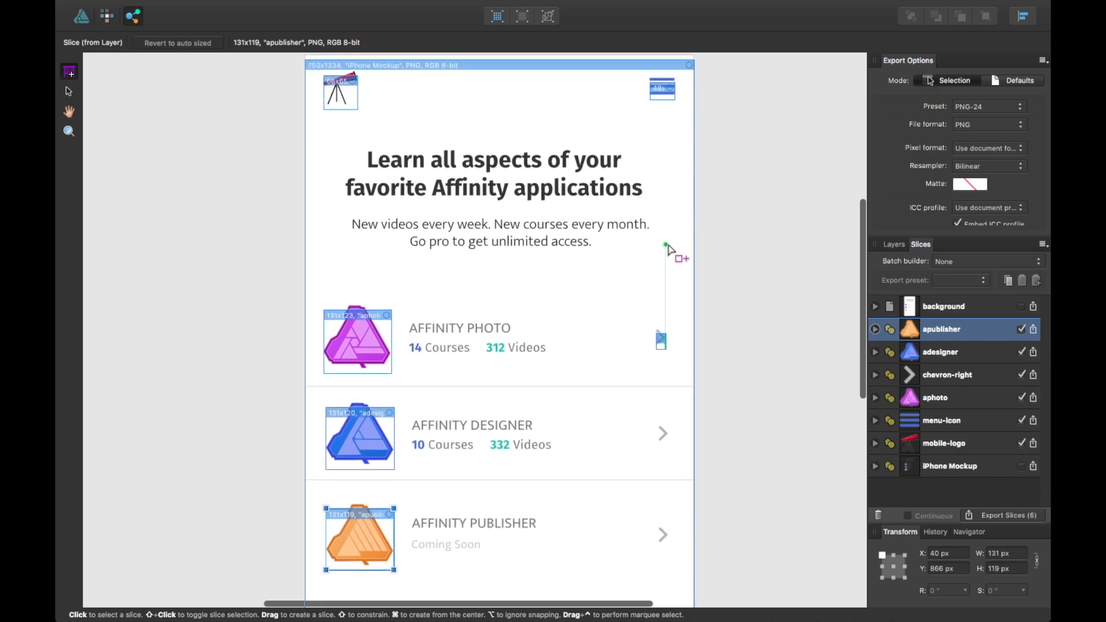
pyautogui.scroll(-2, 667, 248)
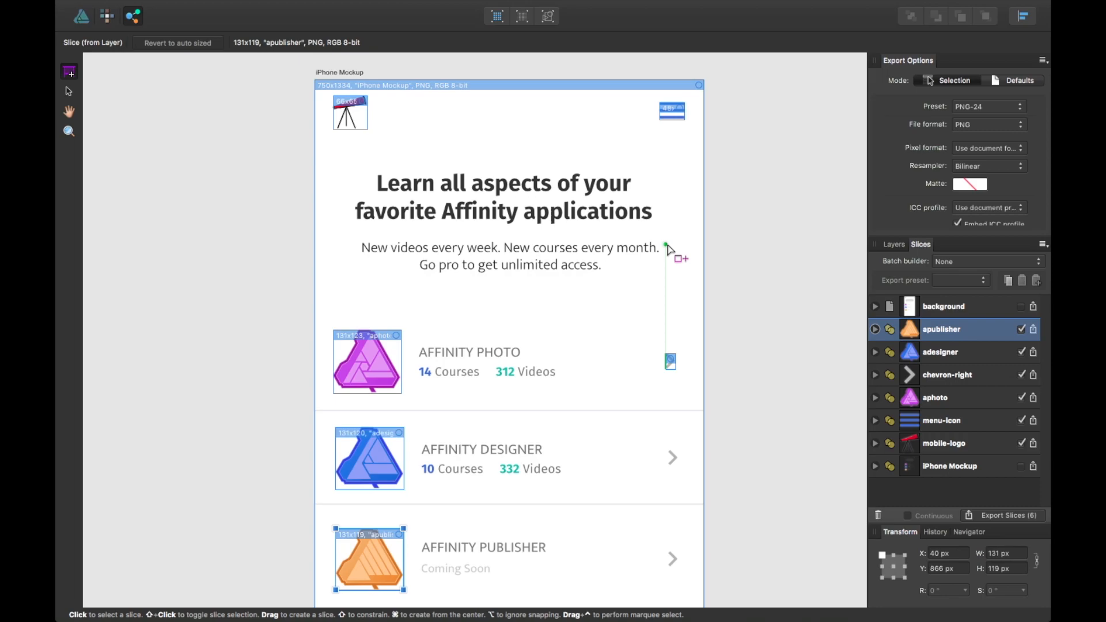
pyautogui.scroll(-3, 662, 250)
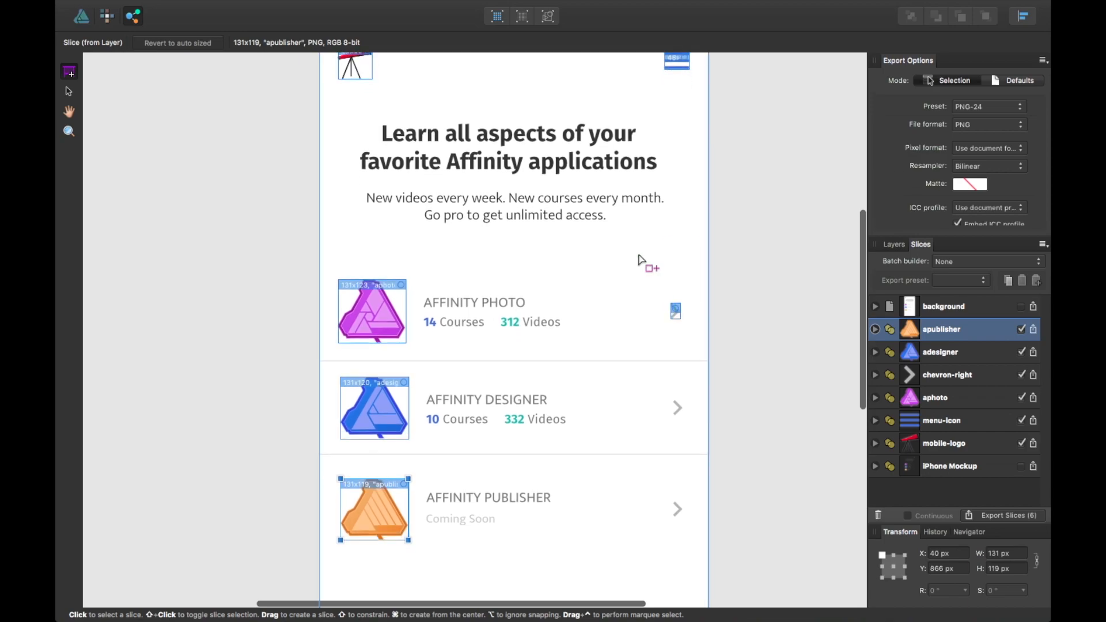
pyautogui.hscroll(1, 639, 259)
pyautogui.scroll(2, 609, 260)
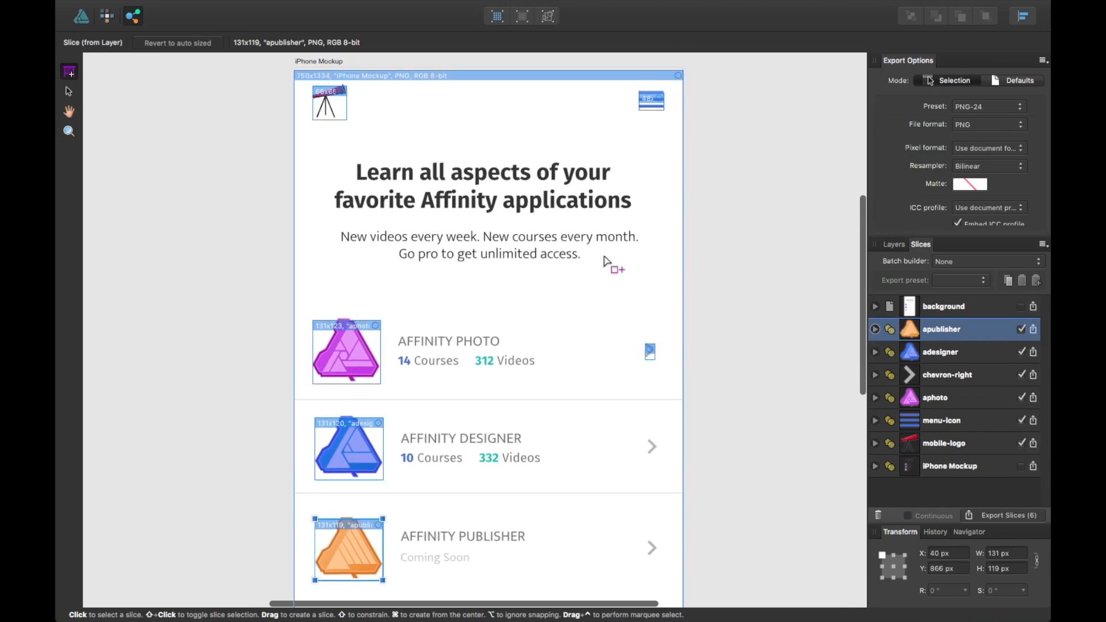
# Expand the apublisher slice and add a second export format using the SVG (for web) preset.
pyautogui.click(875, 330)
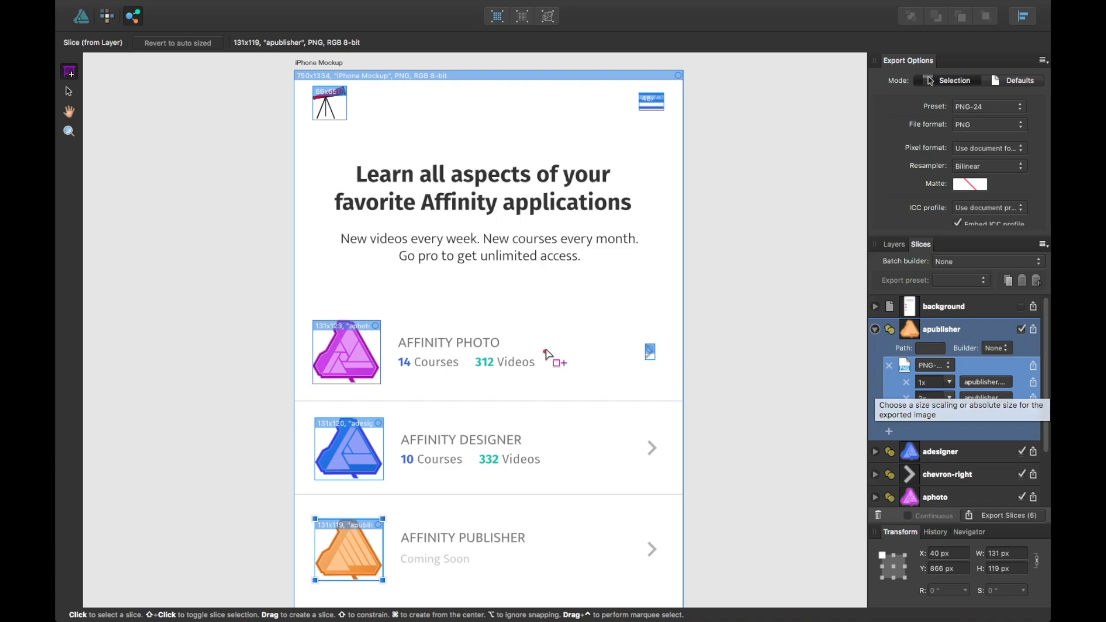
pyautogui.click(875, 330)
pyautogui.click(875, 329)
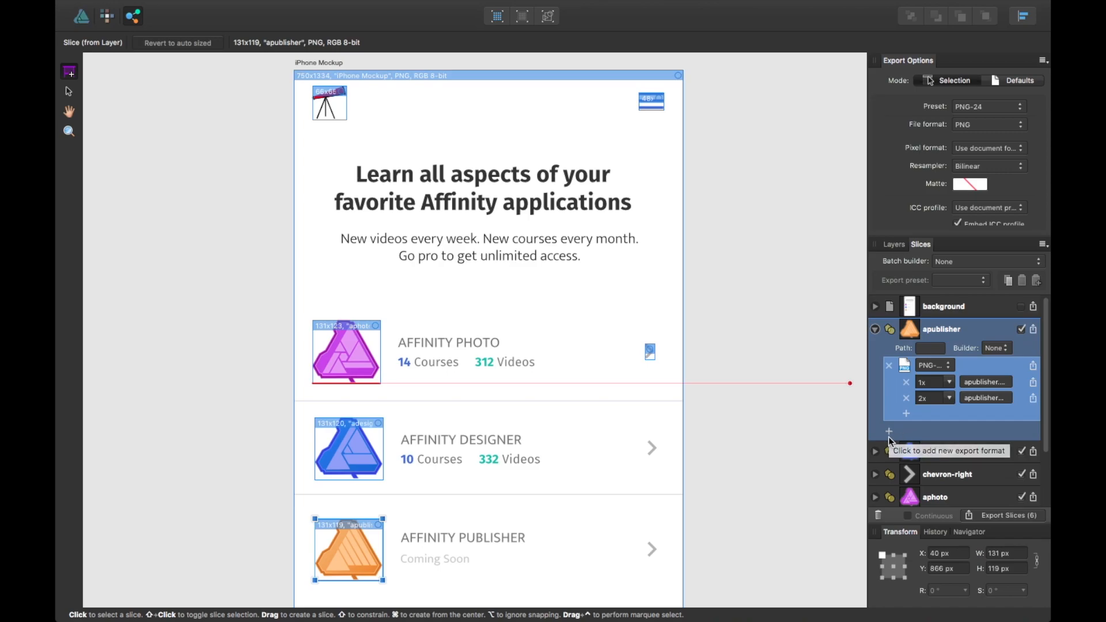
pyautogui.click(889, 432)
pyautogui.click(931, 432)
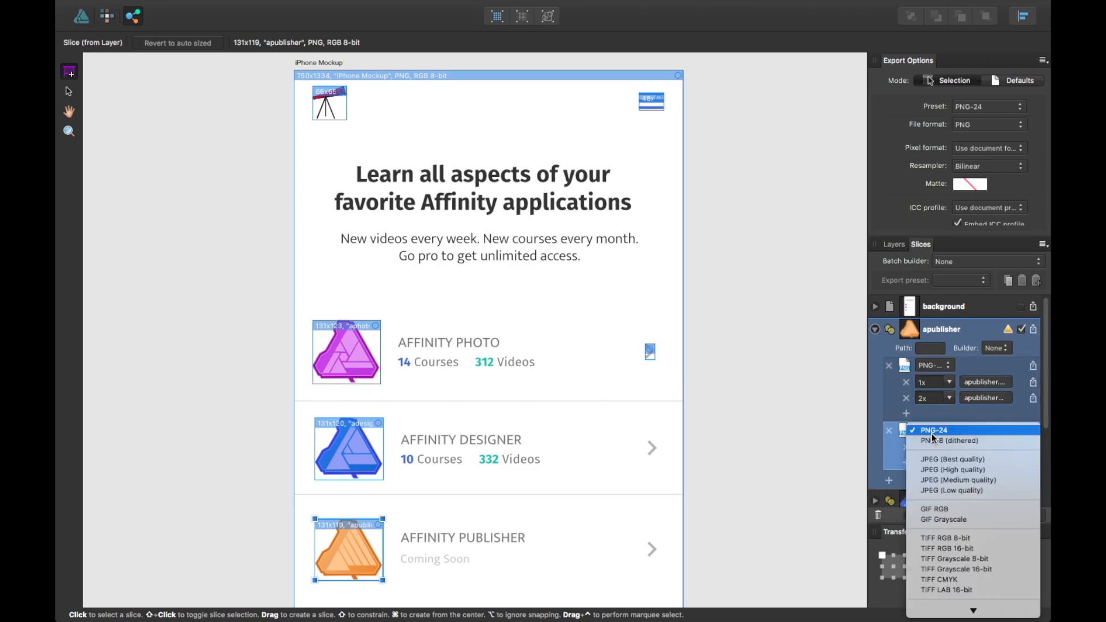
pyautogui.scroll(-5, 932, 433)
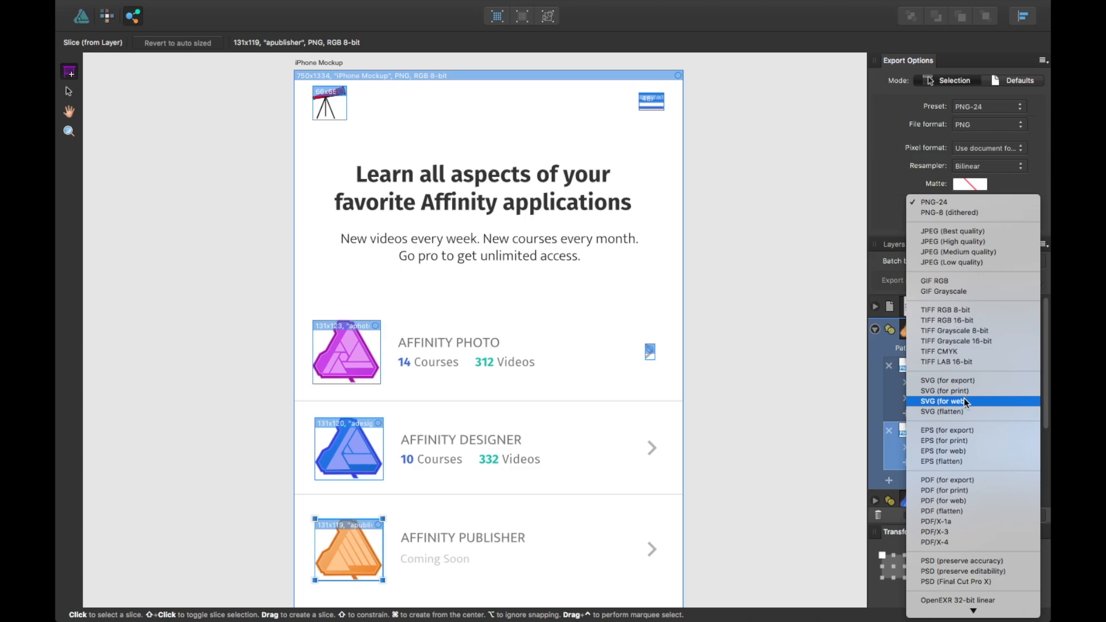
pyautogui.click(964, 401)
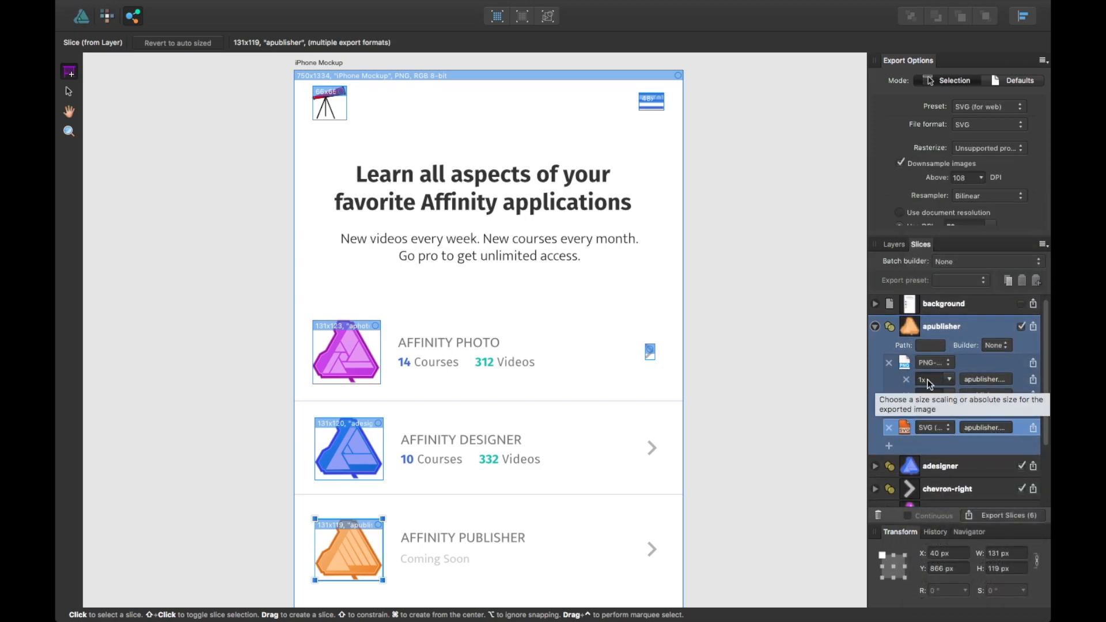
# Review the apublisher slice's 2x size entry and the preset choices of its SVG output, keeping 2x and SVG (for web).
pyautogui.click(924, 395)
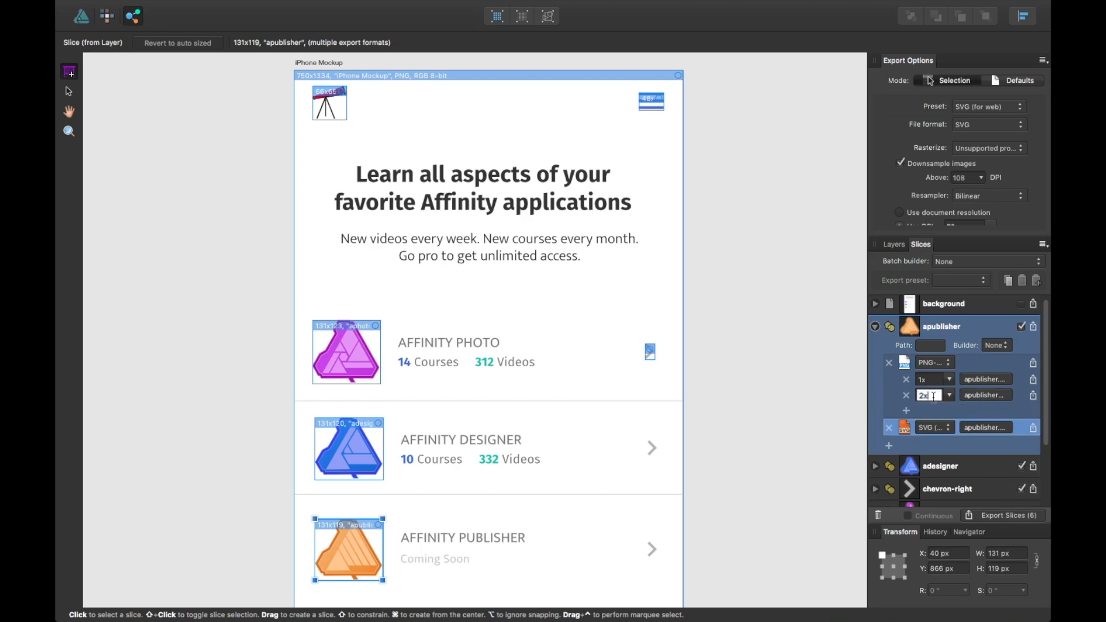
pyautogui.click(921, 395)
pyautogui.doubleClick(925, 397)
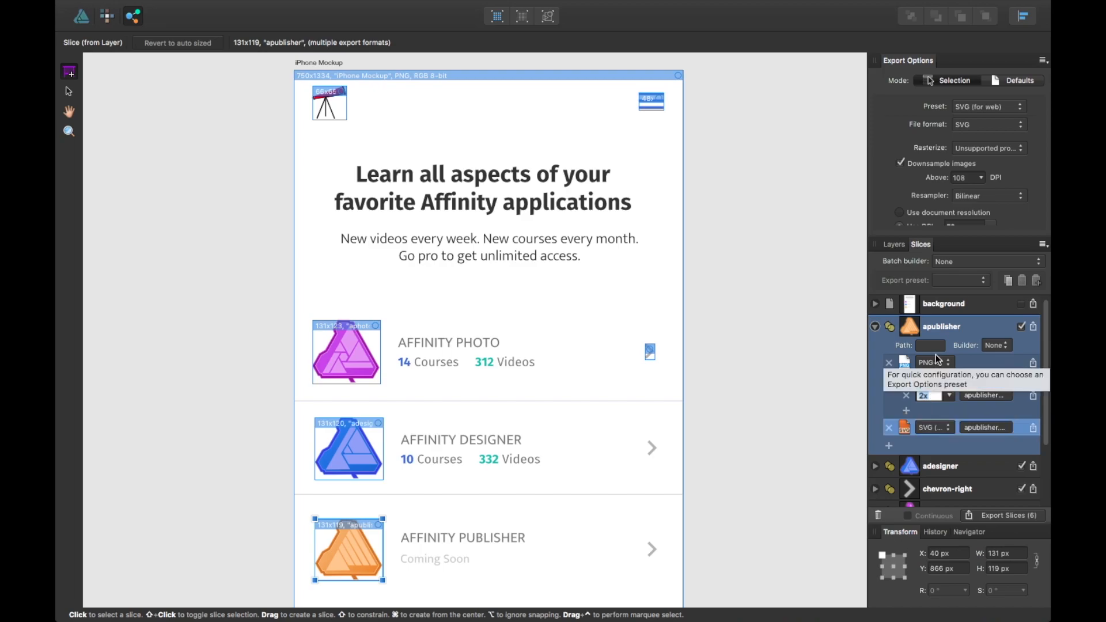
pyautogui.press('Return')
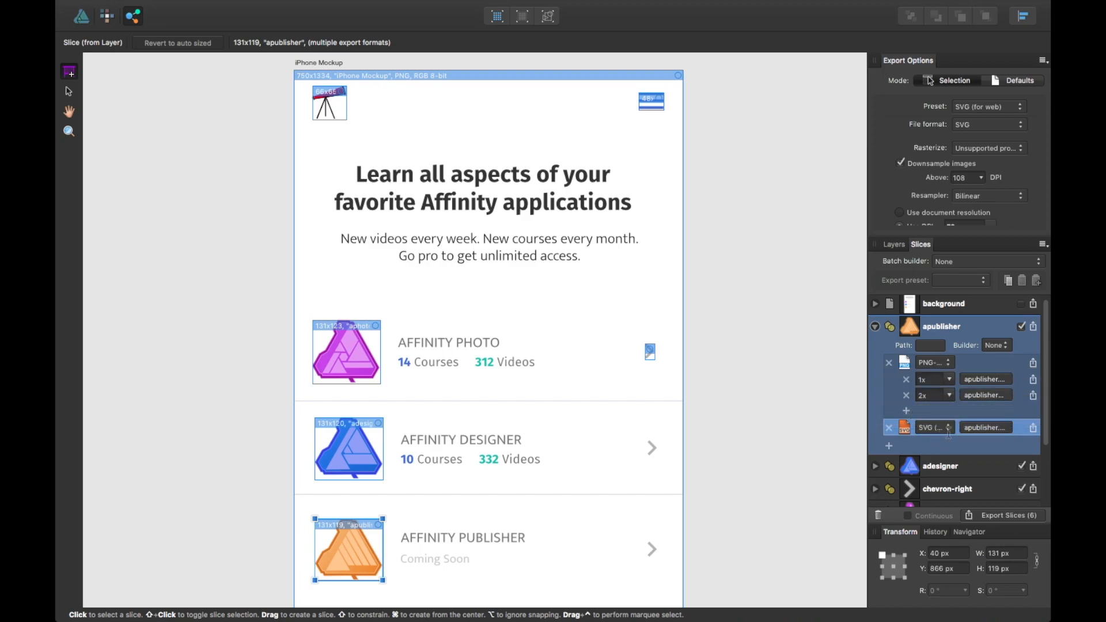
pyautogui.click(941, 431)
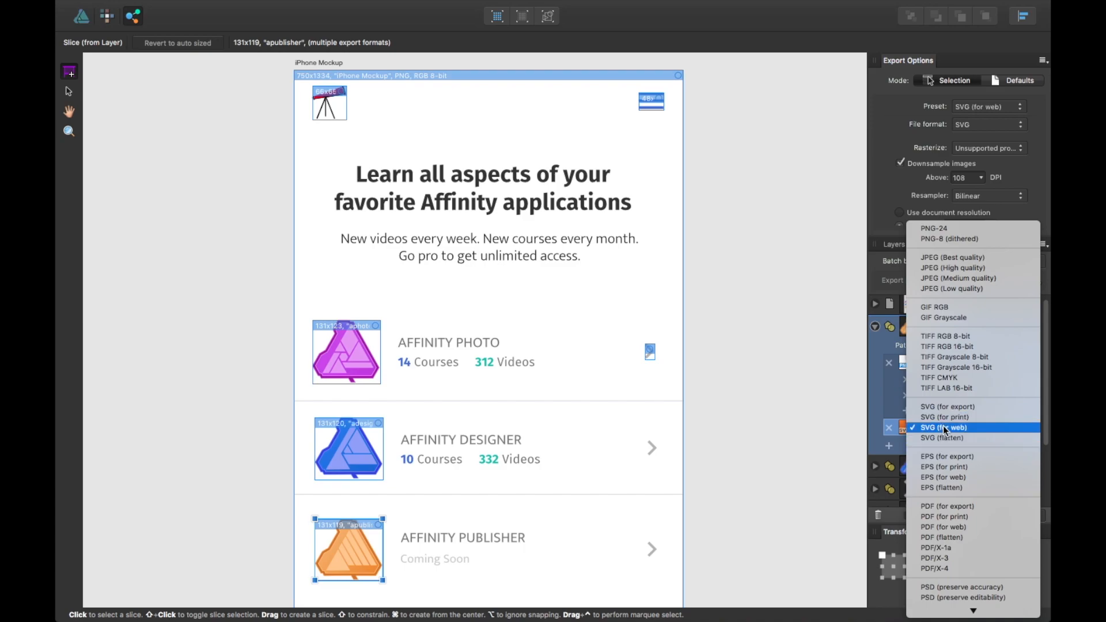
pyautogui.click(945, 429)
# Examine the SVG output's export options and its Rasterize choices, keeping Unsupported properties.
pyautogui.scroll(-2, 947, 143)
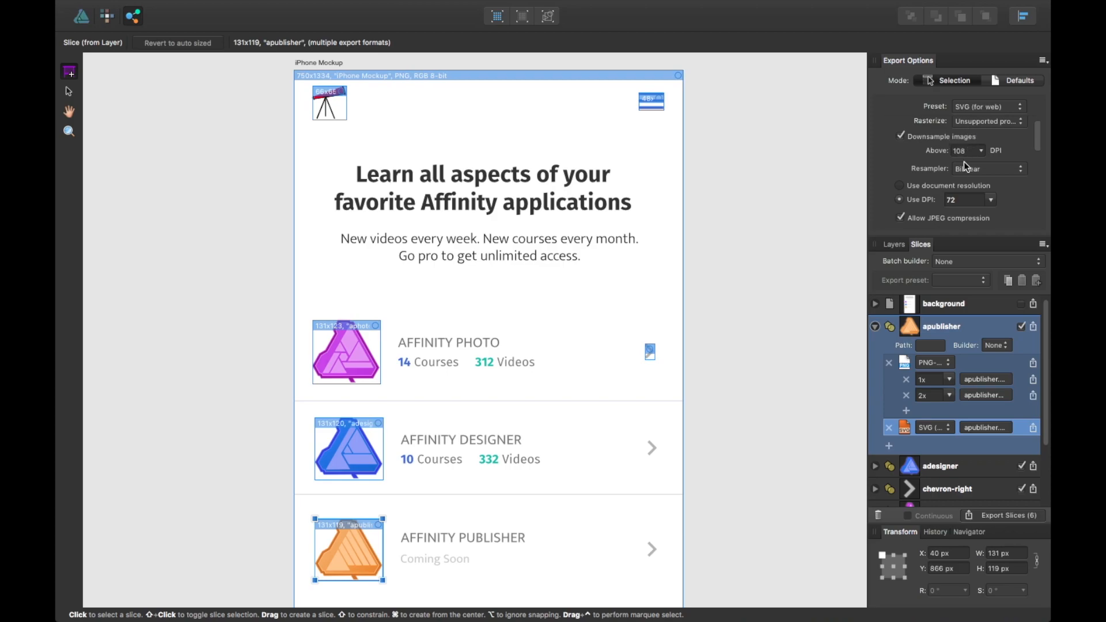
pyautogui.scroll(2, 959, 170)
pyautogui.click(989, 151)
pyautogui.click(910, 144)
pyautogui.click(986, 146)
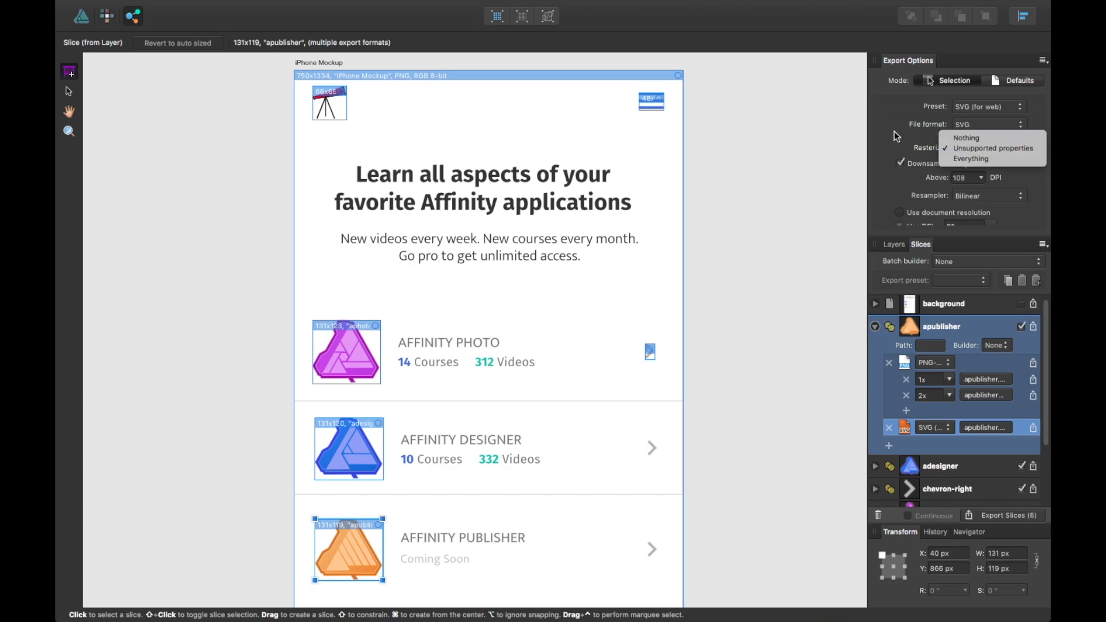
pyautogui.click(973, 147)
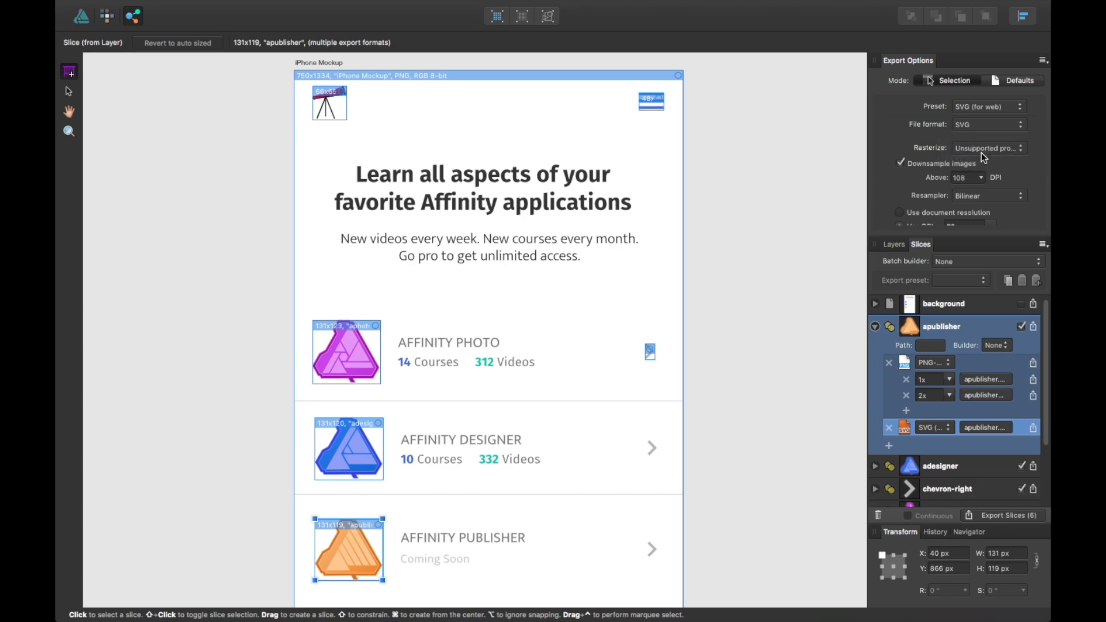
pyautogui.click(980, 151)
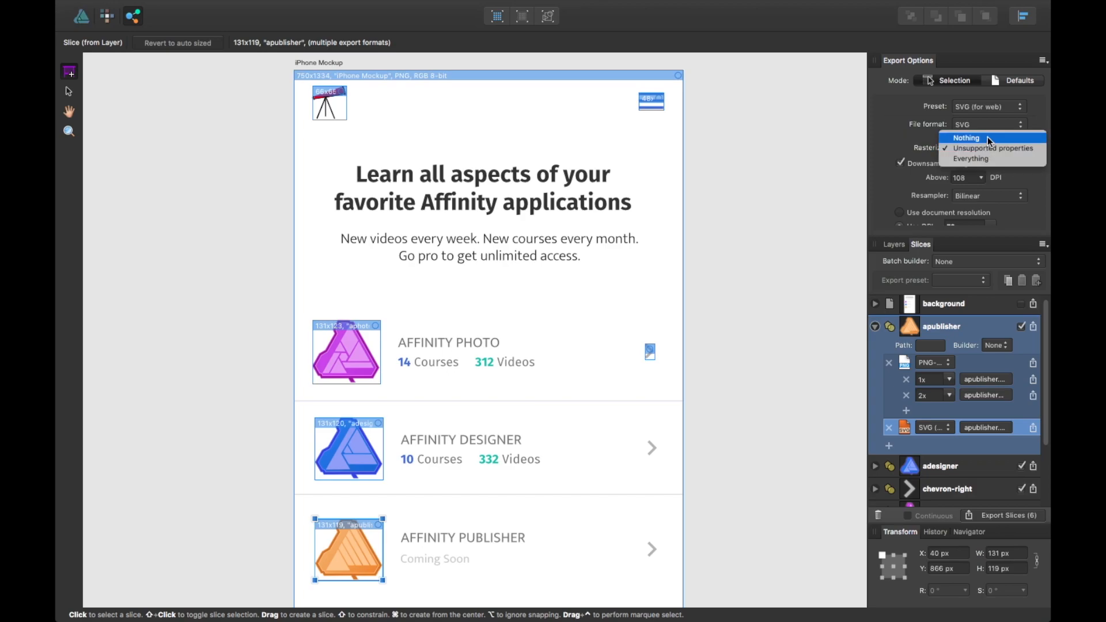
pyautogui.click(901, 139)
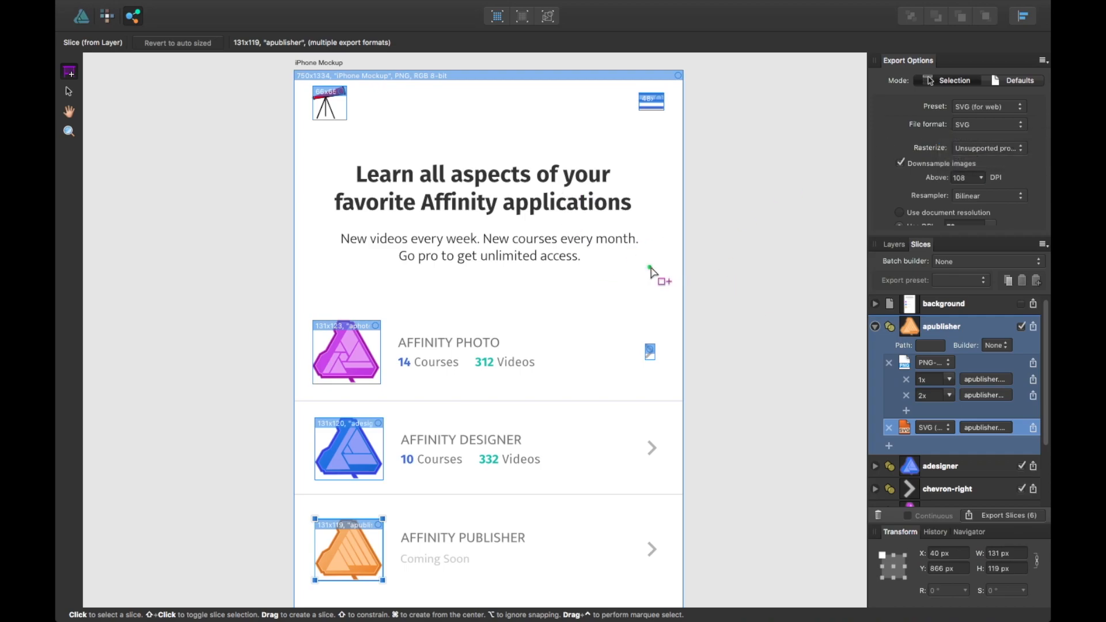
# Collapse the apublisher slice and add an SVG (for web) export format to the adesigner slice.
pyautogui.scroll(-1, 558, 377)
pyautogui.scroll(-2, 904, 376)
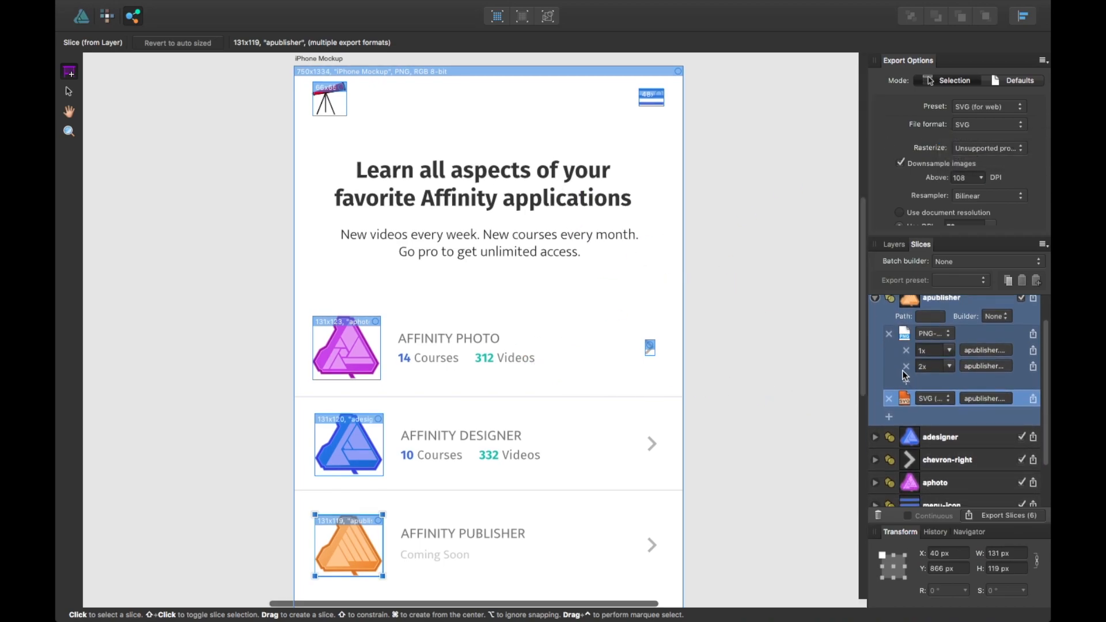
pyautogui.scroll(1, 901, 375)
pyautogui.click(874, 329)
pyautogui.click(875, 352)
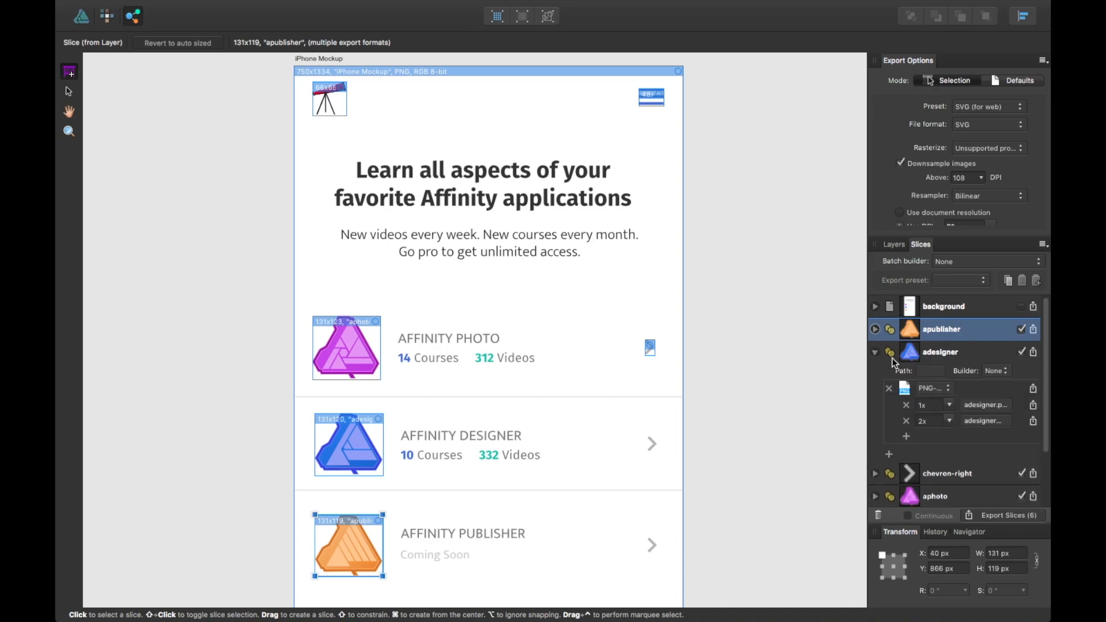
pyautogui.scroll(-2, 900, 386)
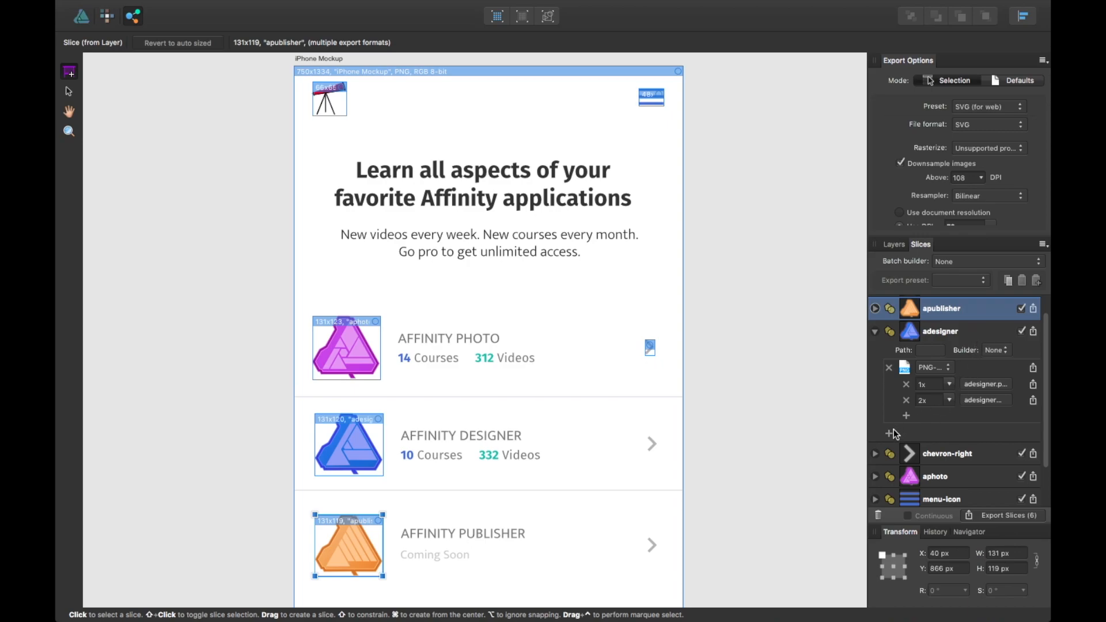
pyautogui.click(889, 433)
pyautogui.click(933, 432)
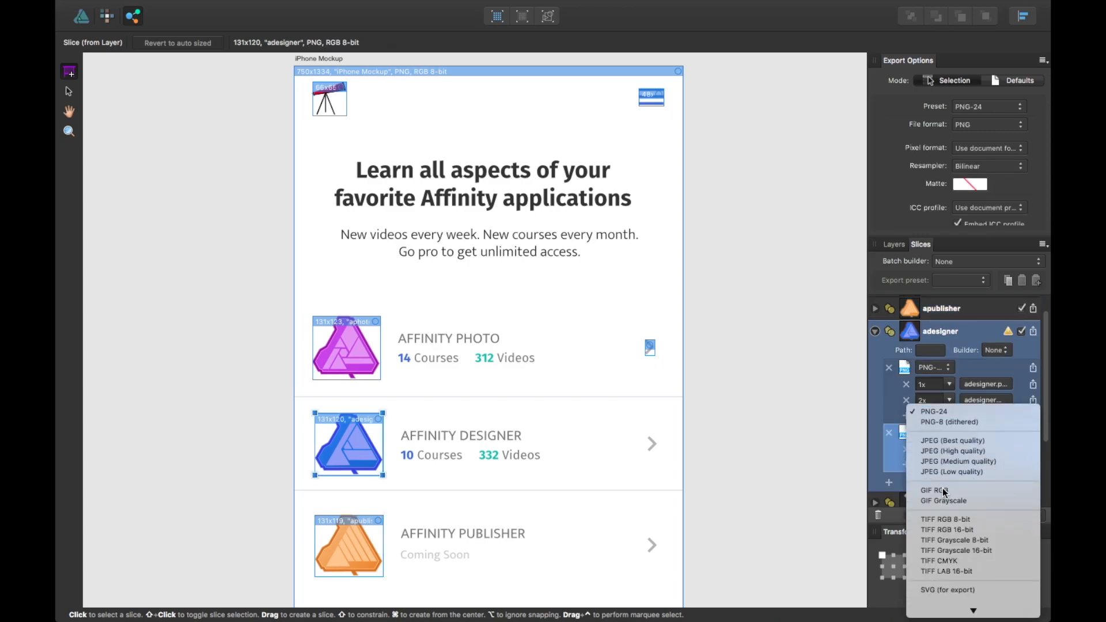
pyautogui.click(950, 491)
# Expand the chevron-right slice and add an SVG (for web) export format to it.
pyautogui.click(874, 469)
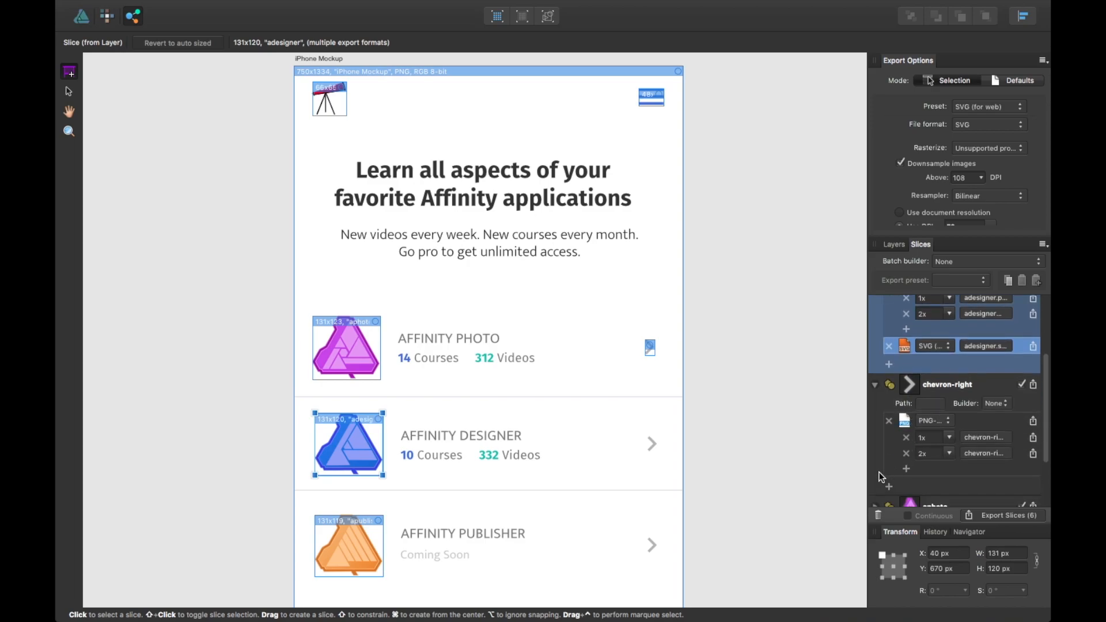
pyautogui.click(889, 482)
pyautogui.click(935, 427)
pyautogui.click(937, 528)
# Expand the aphoto slice and add an SVG (for web) export format to it.
pyautogui.click(875, 426)
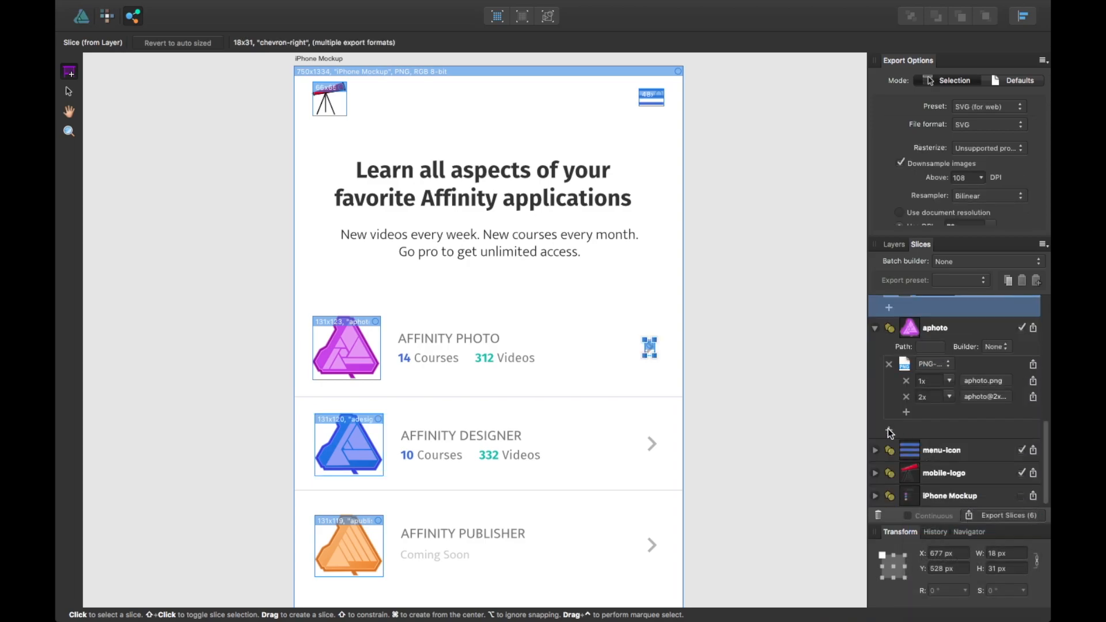
pyautogui.click(889, 430)
pyautogui.click(935, 432)
pyautogui.scroll(-3, 945, 502)
pyautogui.click(952, 483)
# Expand the menu-icon slice and add an SVG (for web) export format to it.
pyautogui.click(876, 469)
pyautogui.click(890, 486)
pyautogui.click(934, 465)
pyautogui.scroll(-3, 942, 460)
pyautogui.click(945, 455)
# Expand the mobile-logo slice and add an SVG (for web) export format to it.
pyautogui.click(875, 471)
pyautogui.scroll(-3, 896, 451)
pyautogui.click(889, 464)
pyautogui.click(933, 452)
pyautogui.scroll(-3, 942, 506)
pyautogui.click(945, 524)
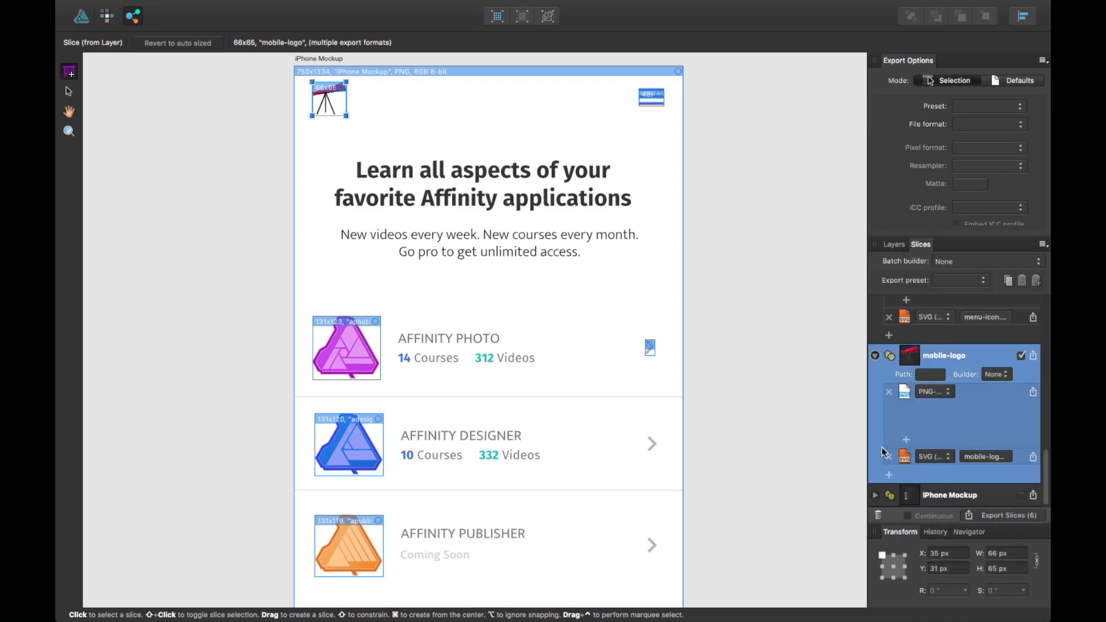
# Collapse the mobile-logo, menu-icon, adesigner, chevron-right and aphoto slices in the slice list.
pyautogui.click(875, 356)
pyautogui.click(875, 332)
pyautogui.scroll(6, 881, 352)
pyautogui.scroll(2, 907, 377)
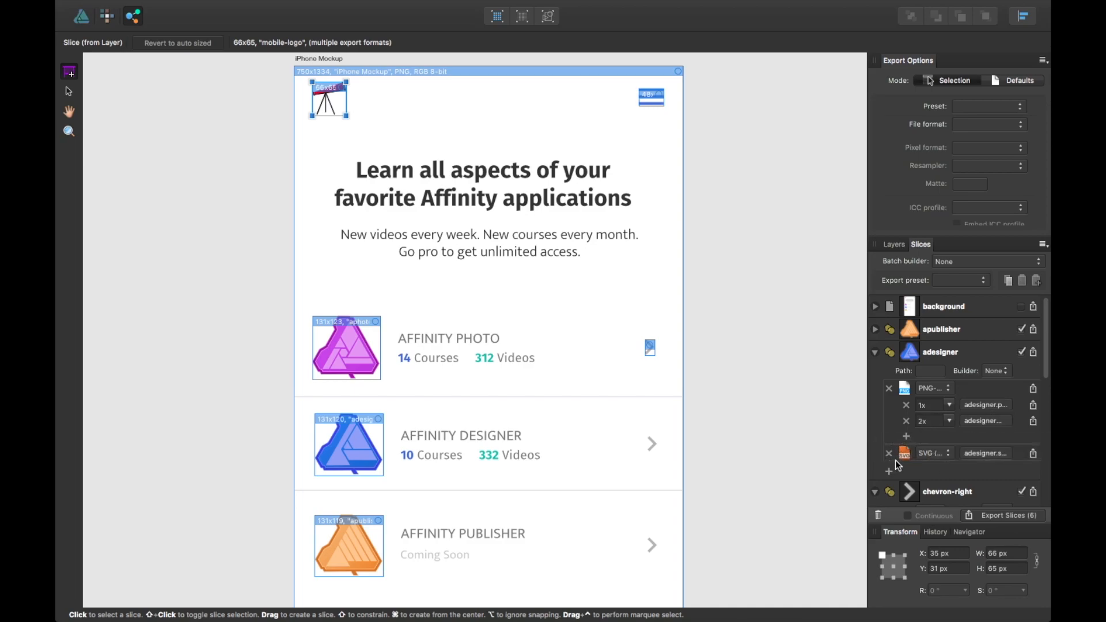
pyautogui.click(875, 352)
pyautogui.click(875, 375)
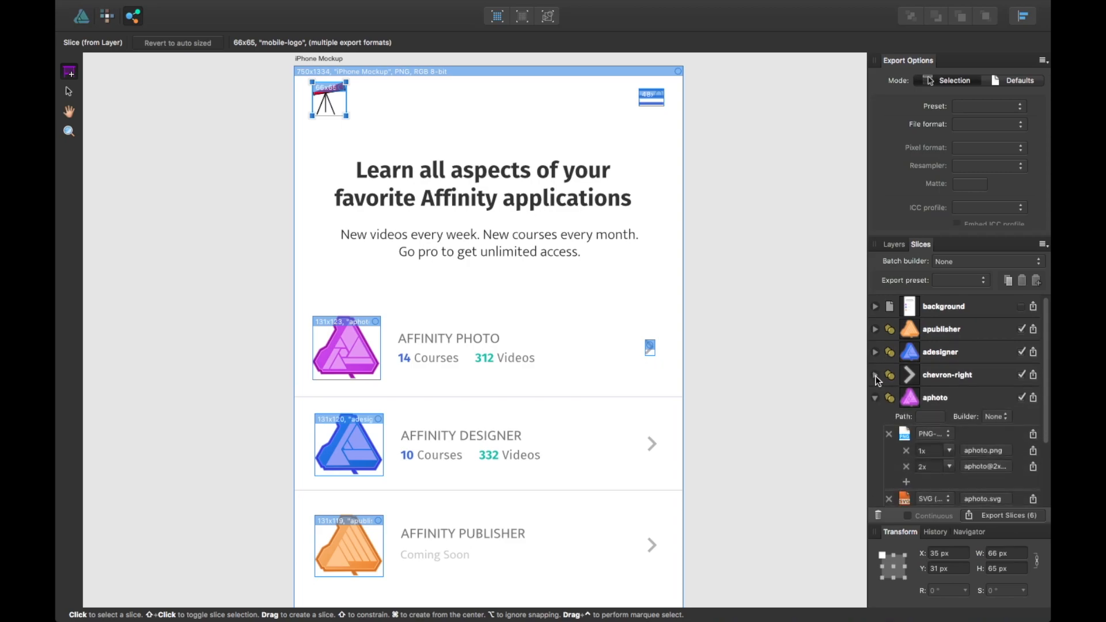
pyautogui.click(875, 397)
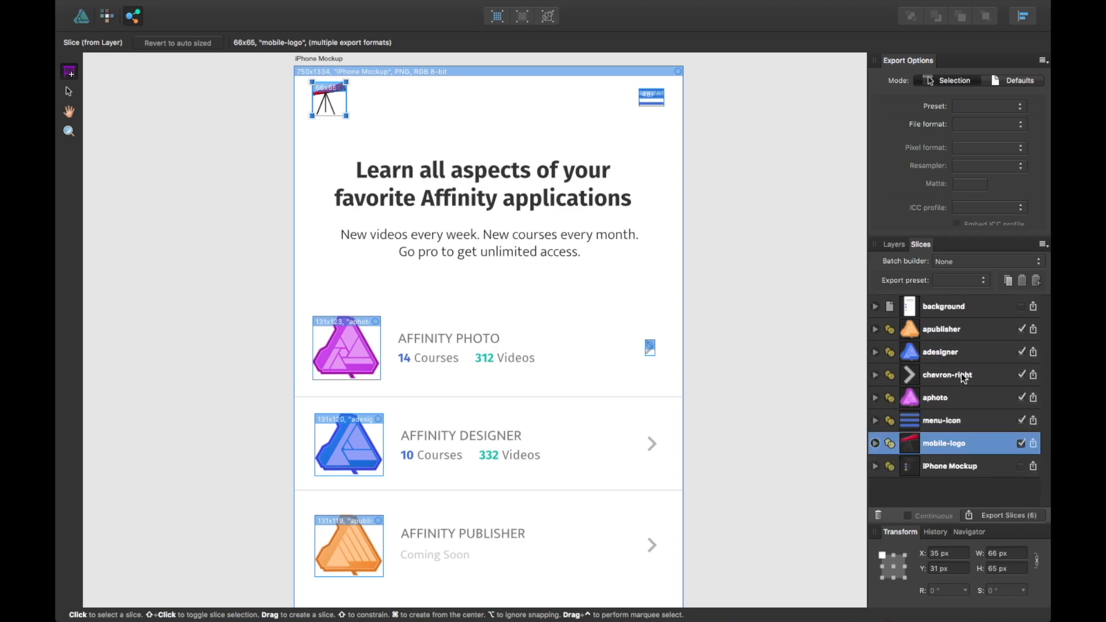
# Expand the apublisher slice and view its output path template options, leaving the path empty.
pyautogui.click(958, 484)
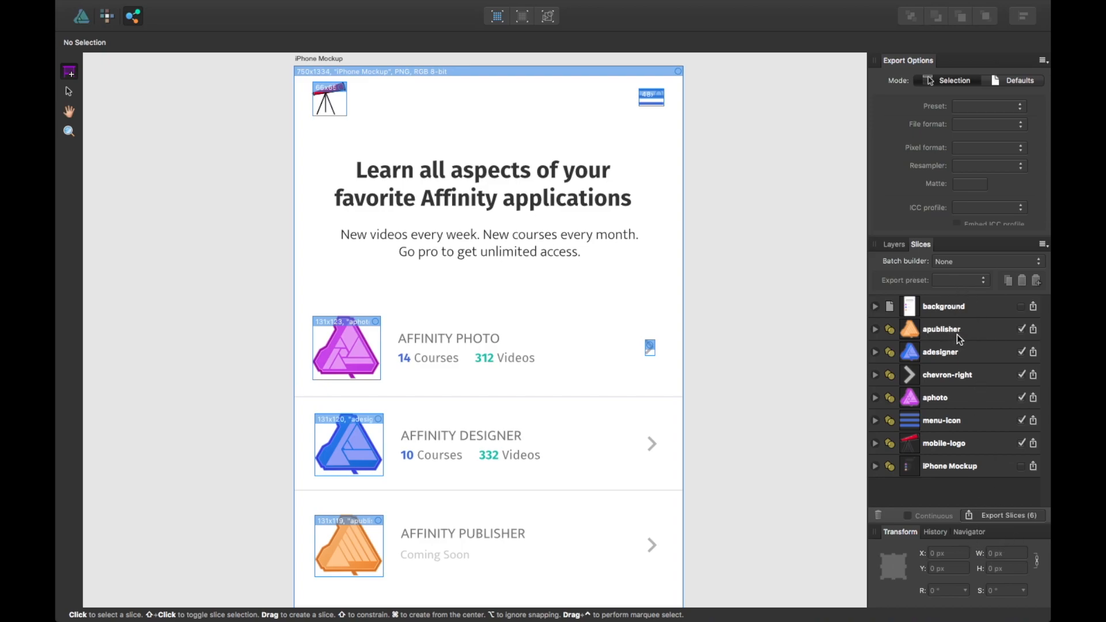
pyautogui.click(875, 331)
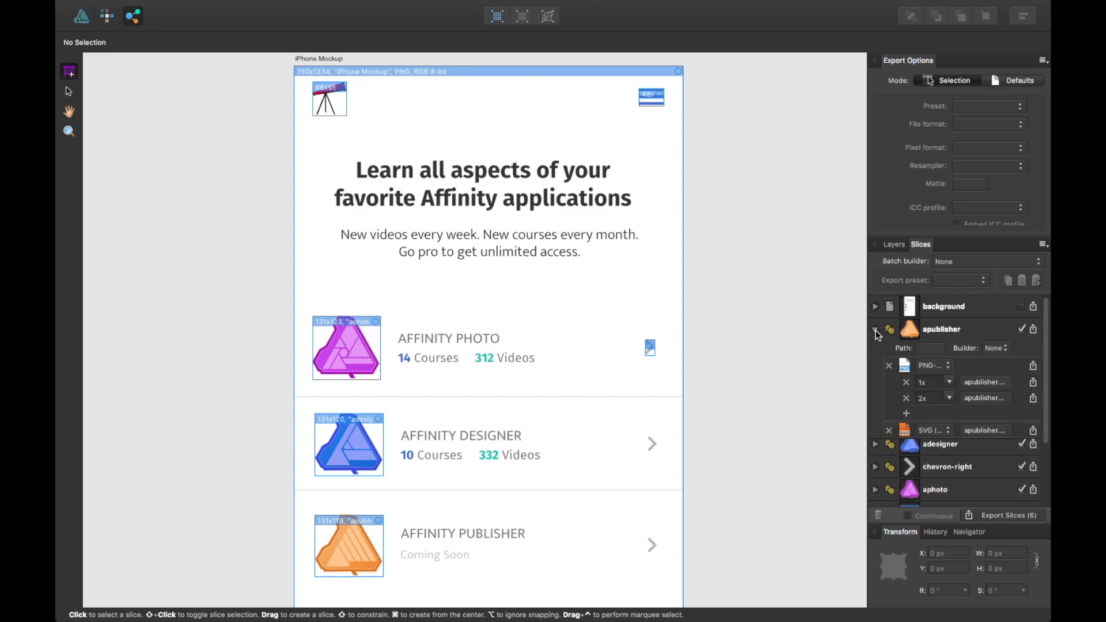
pyautogui.click(930, 348)
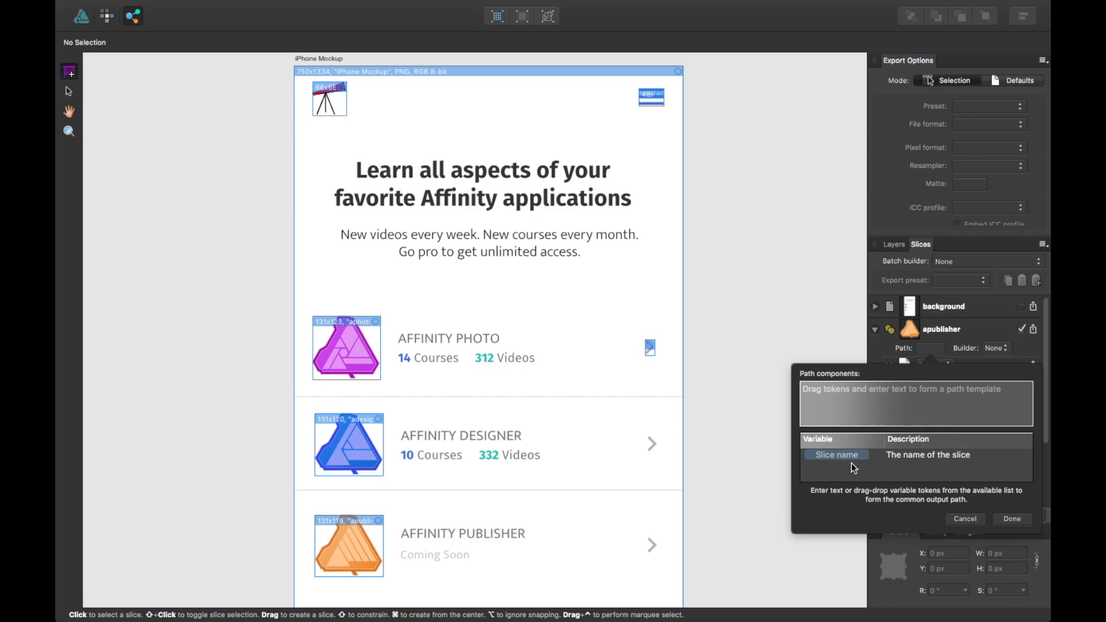
pyautogui.click(964, 518)
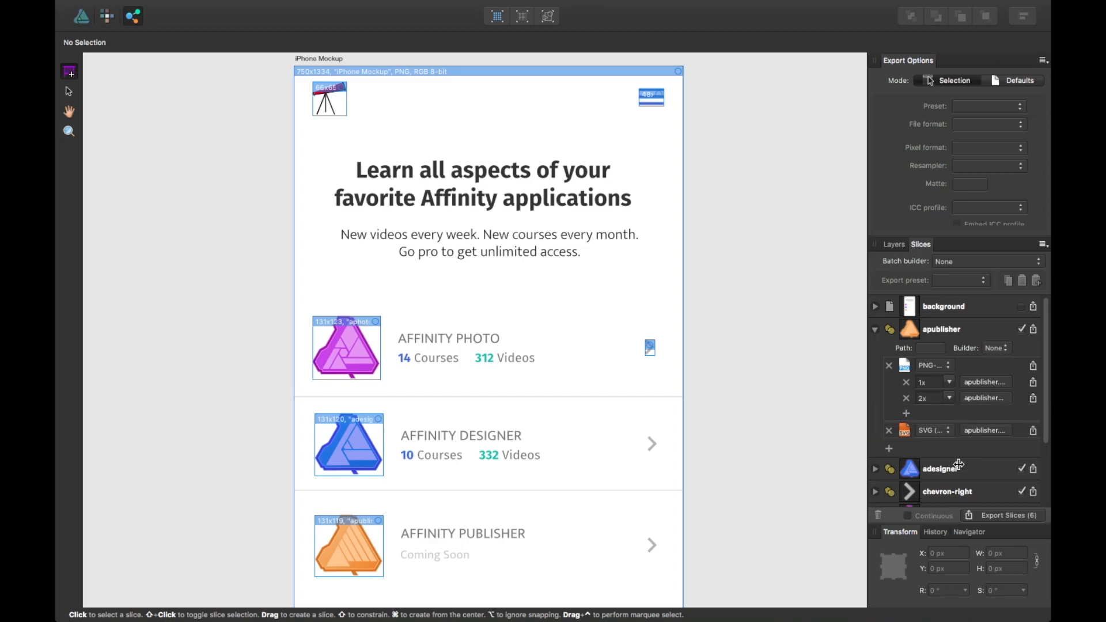
pyautogui.click(875, 329)
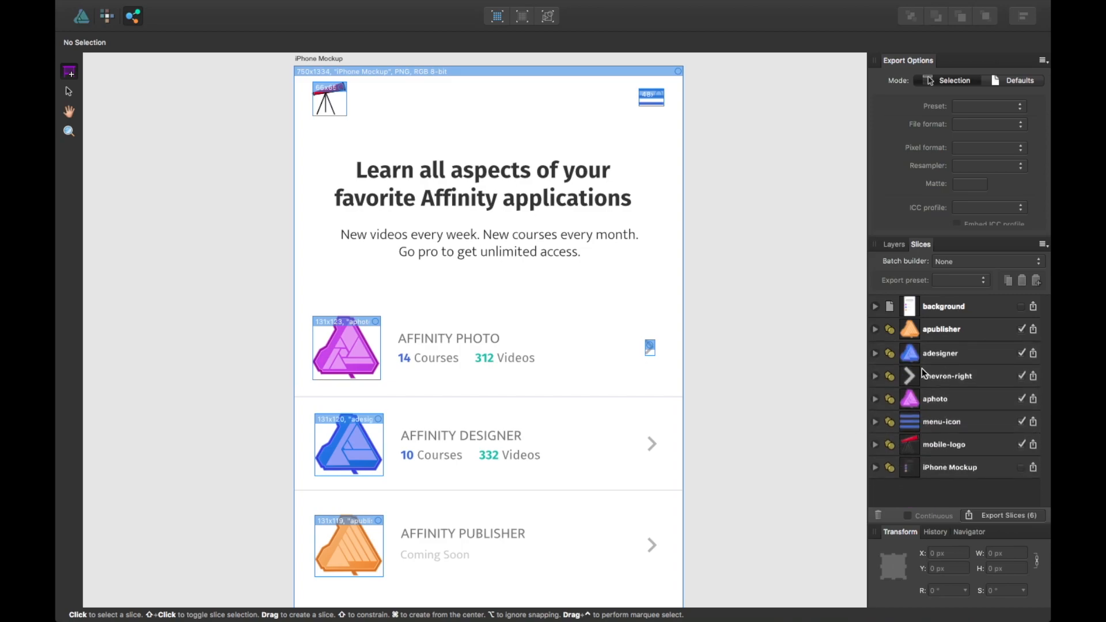
# Examine the single-slice and per-format export options of the apublisher slice.
pyautogui.click(963, 446)
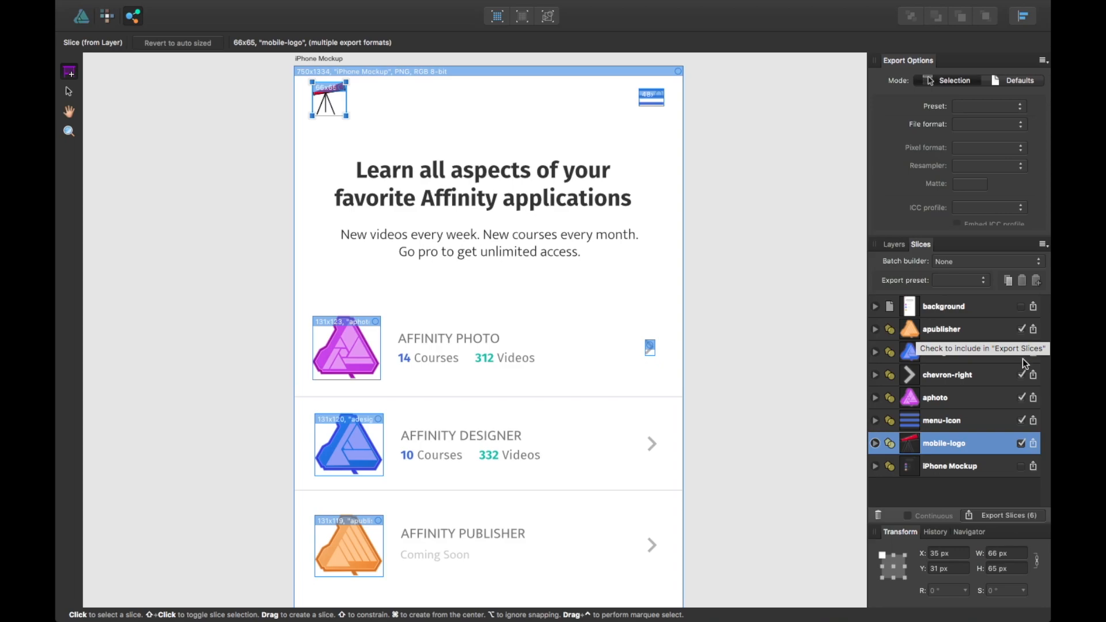
pyautogui.click(1015, 493)
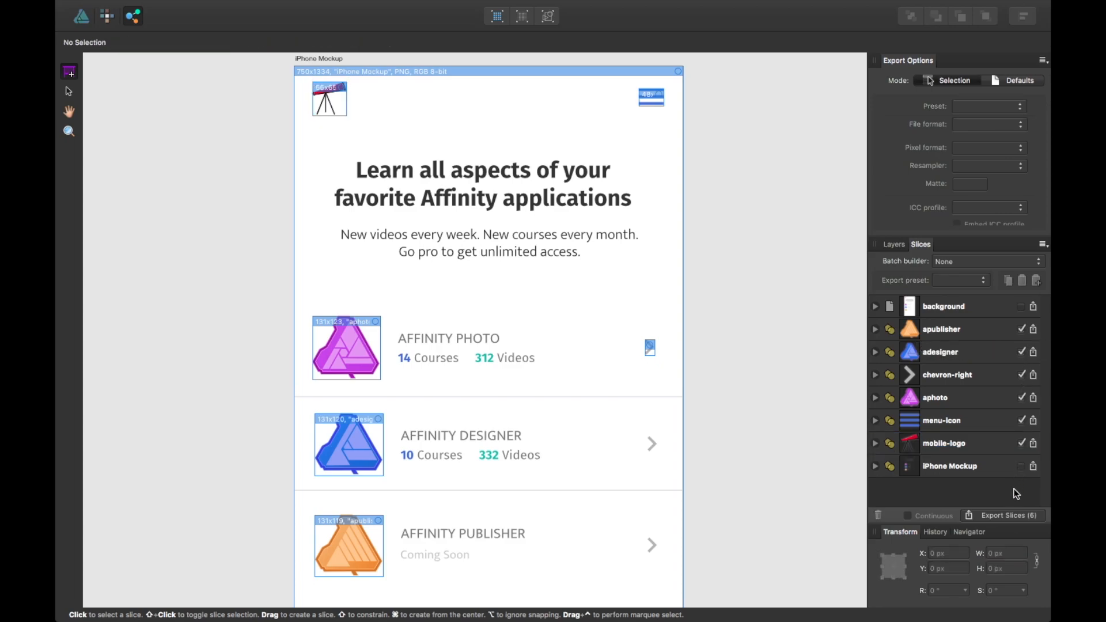
pyautogui.click(1030, 337)
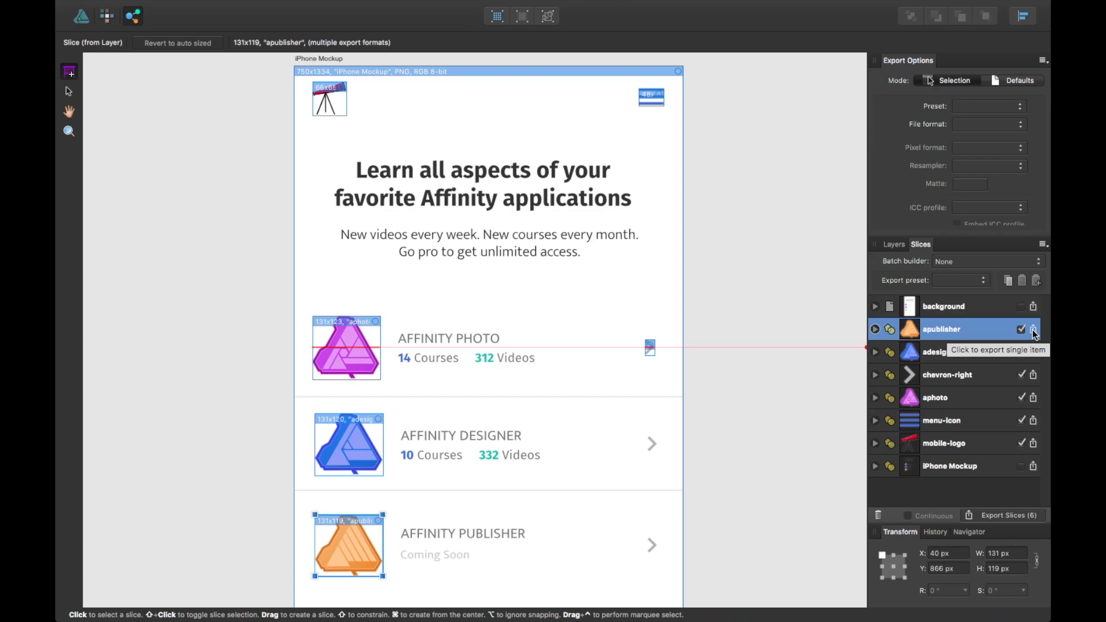
pyautogui.click(875, 328)
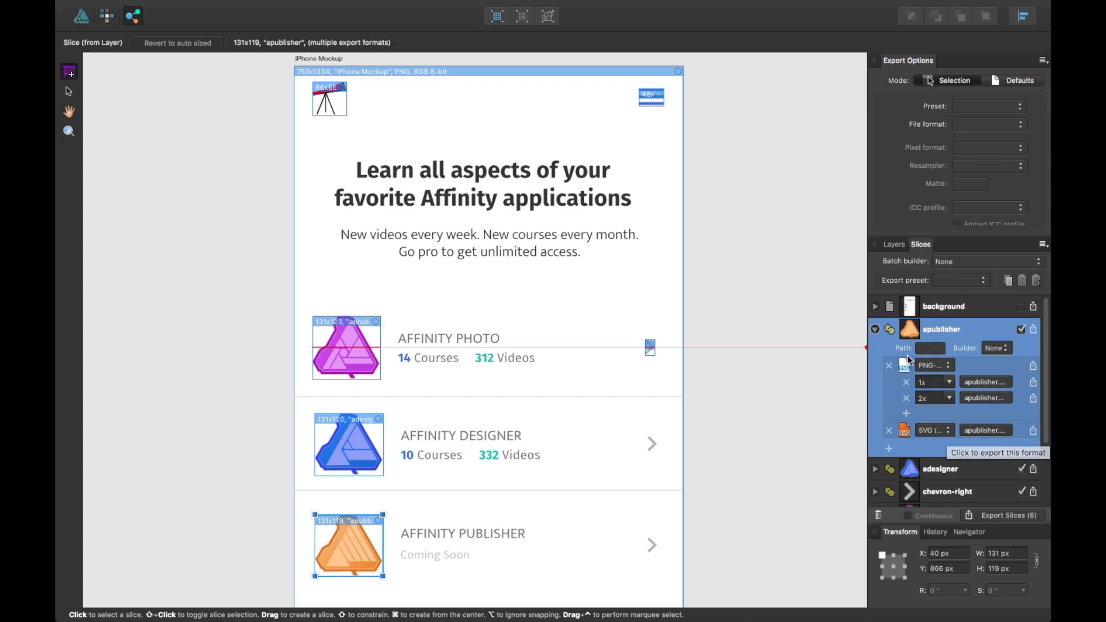
pyautogui.click(874, 329)
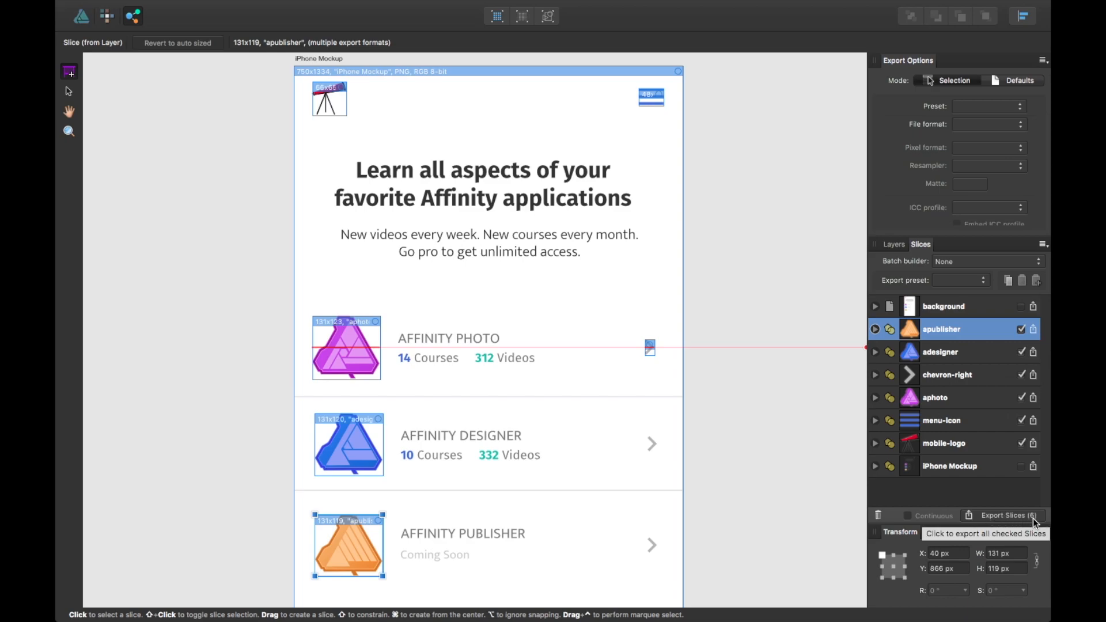
# Export all checked slices into a new Desktop folder named images.
pyautogui.click(1032, 517)
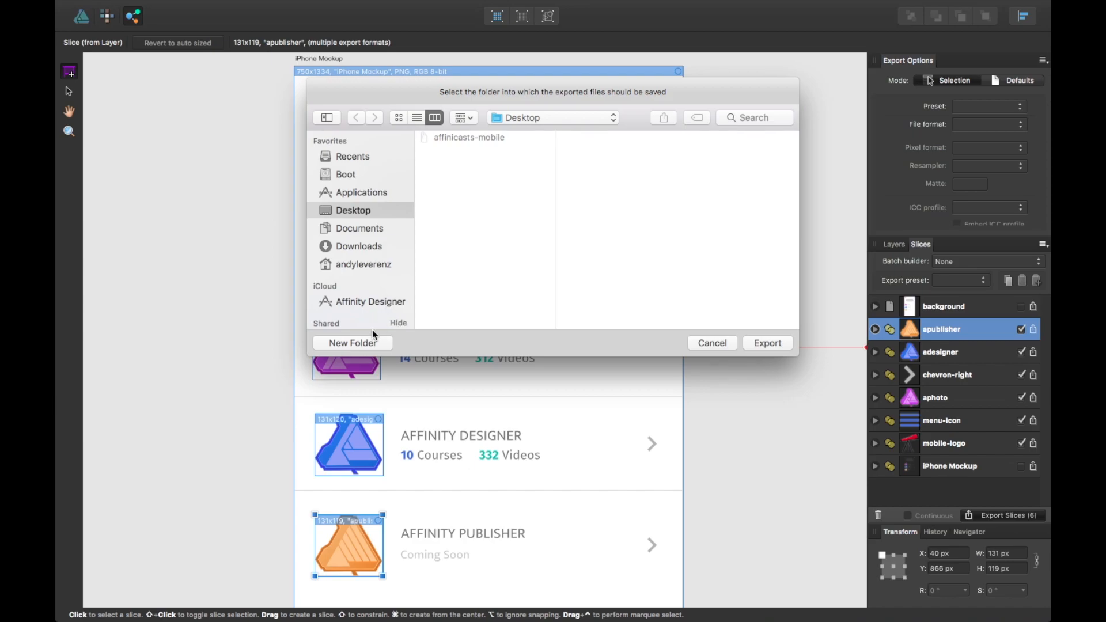
pyautogui.click(355, 344)
pyautogui.write('images')
pyautogui.press('Return')
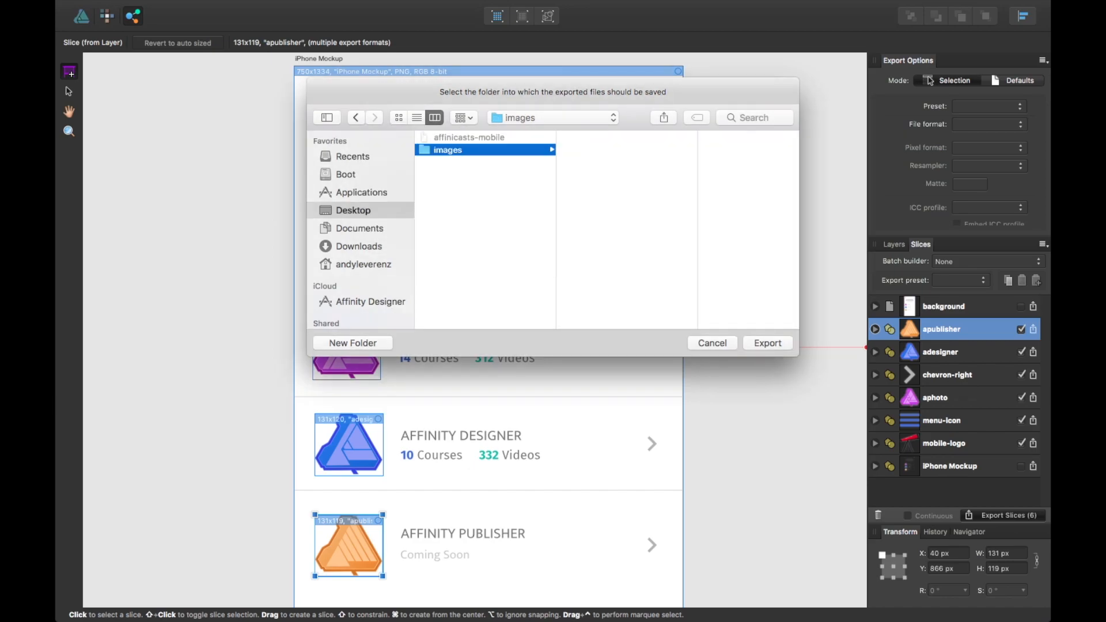
pyautogui.click(769, 344)
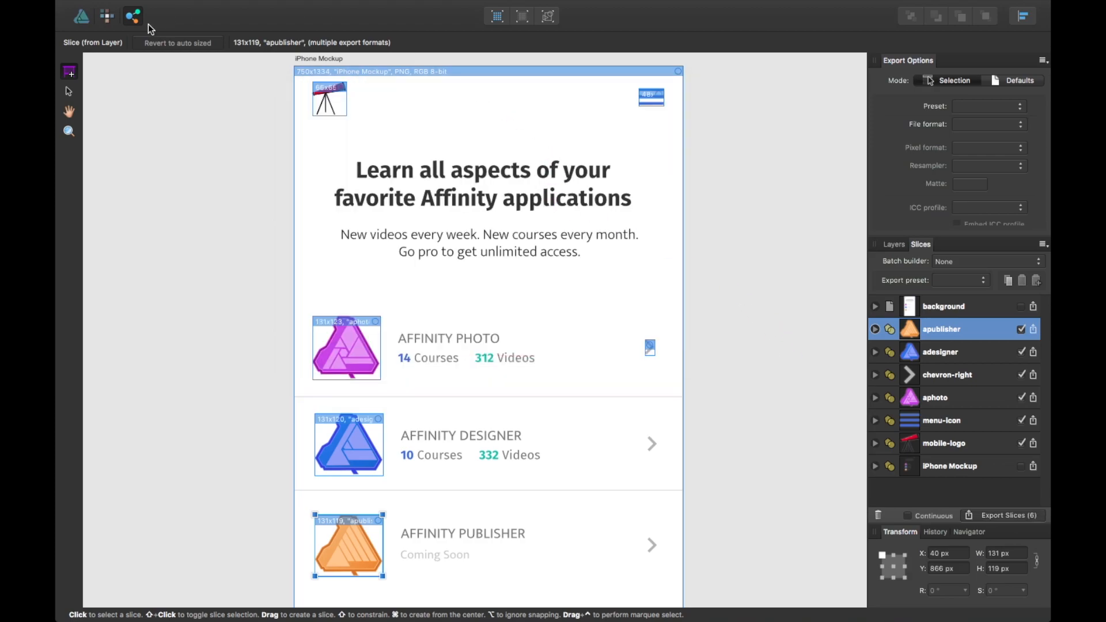
# Return to the Designer Persona and hide Affinity Designer to show the desktop.
pyautogui.click(81, 15)
pyautogui.moveTo(115, 4)
pyautogui.click(92, 23)
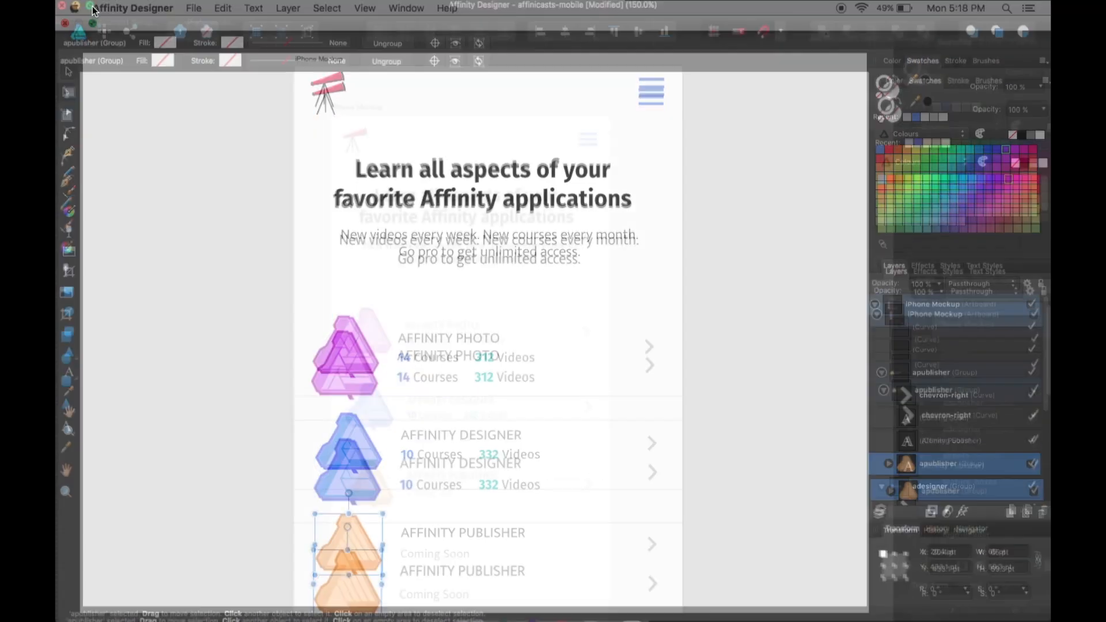
pyautogui.click(104, 12)
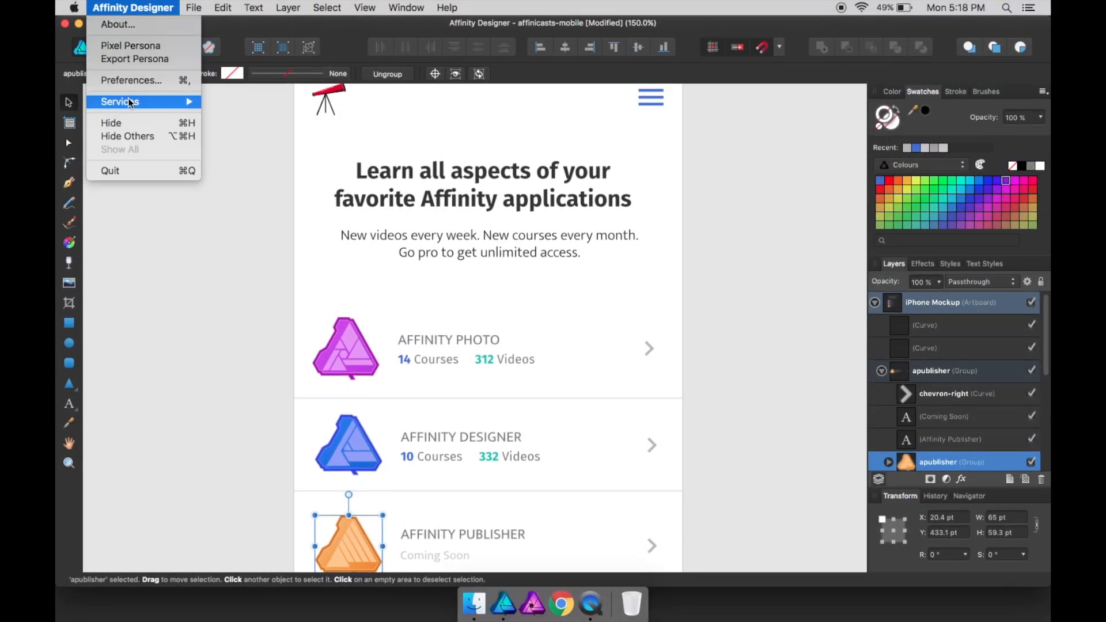
pyautogui.click(133, 122)
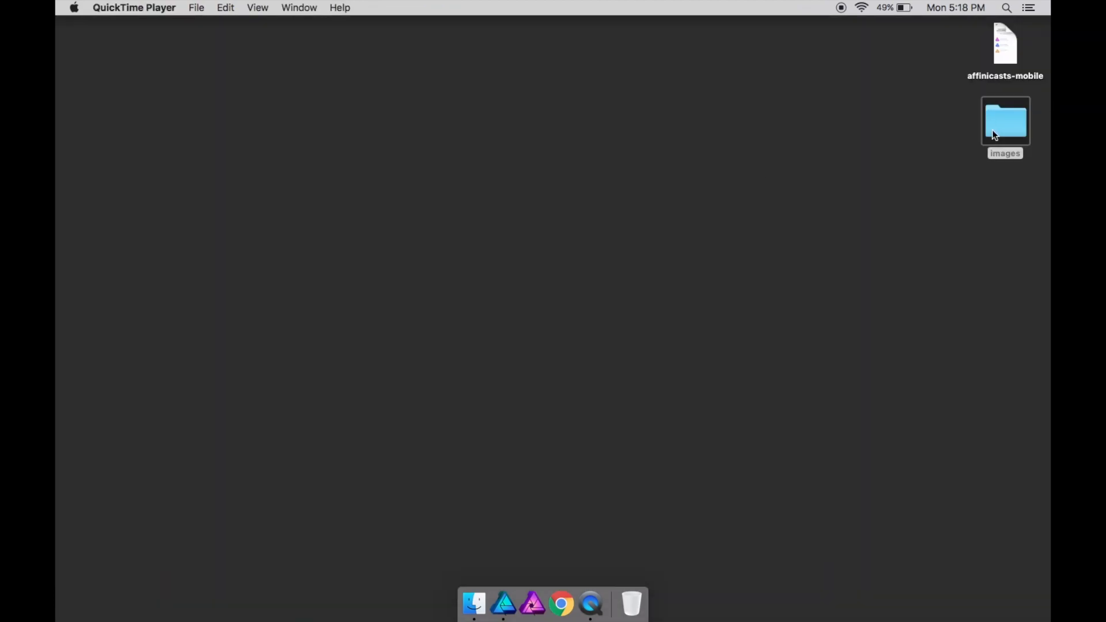
# Open the images folder on the desktop and preview the exported adesigner PNG, 2x PNG and SVG files.
pyautogui.click(995, 136)
pyautogui.doubleClick(992, 129)
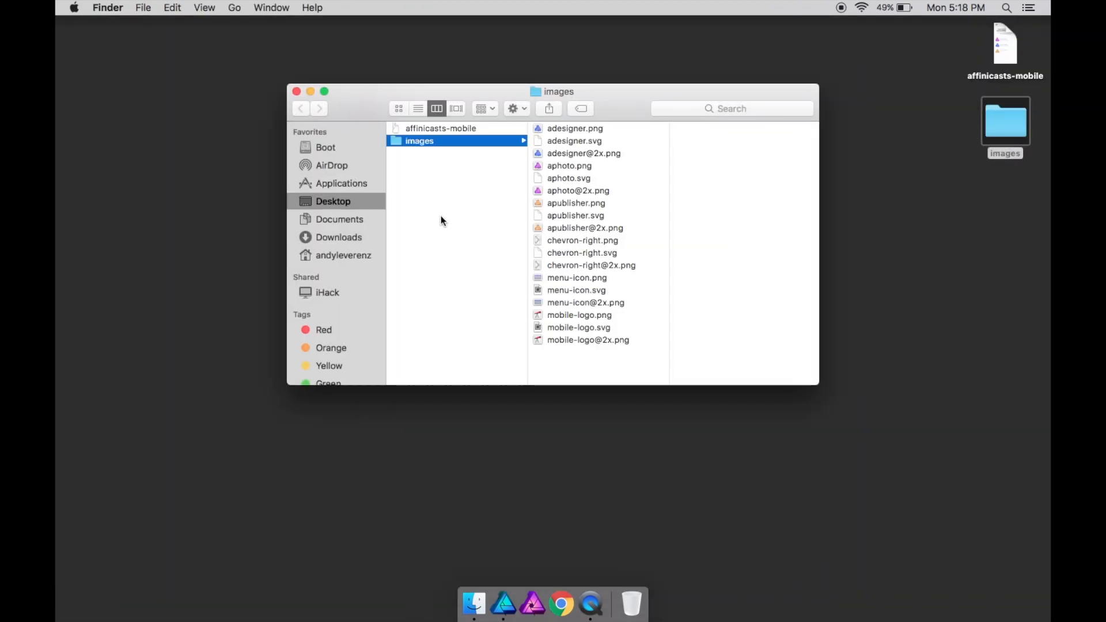
pyautogui.click(597, 124)
pyautogui.press('space')
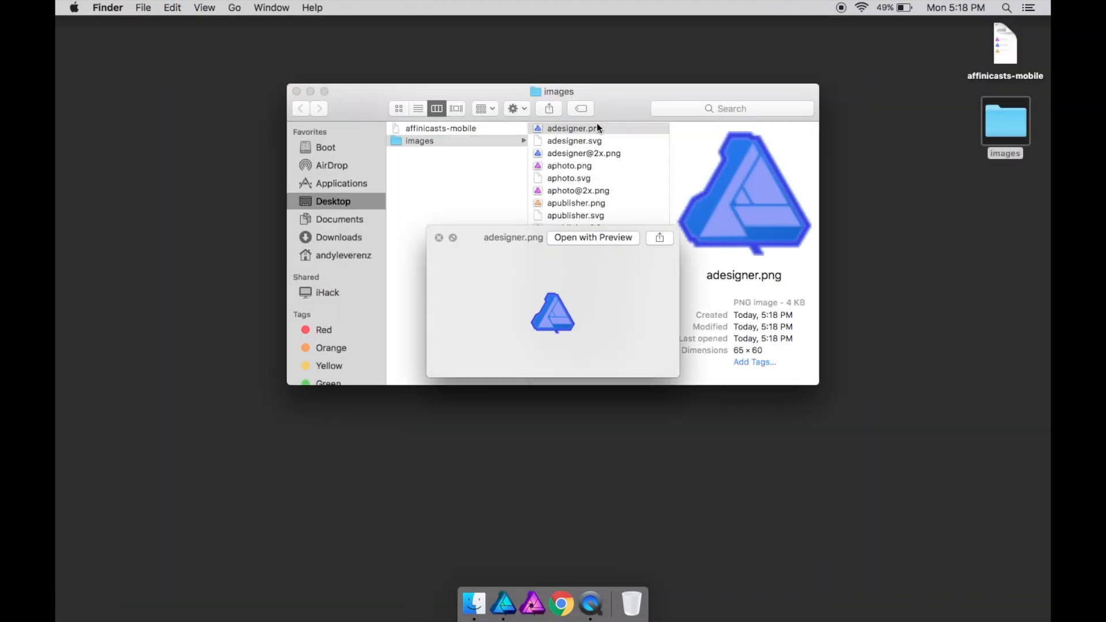
pyautogui.press('Down')
pyautogui.press('Down')
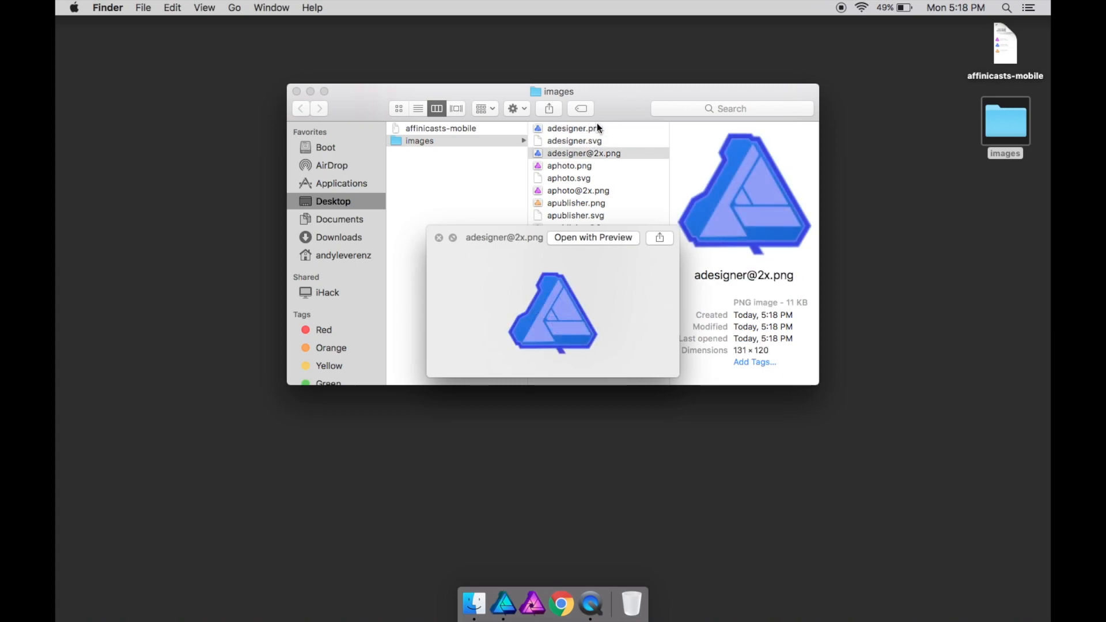
pyautogui.press('Up')
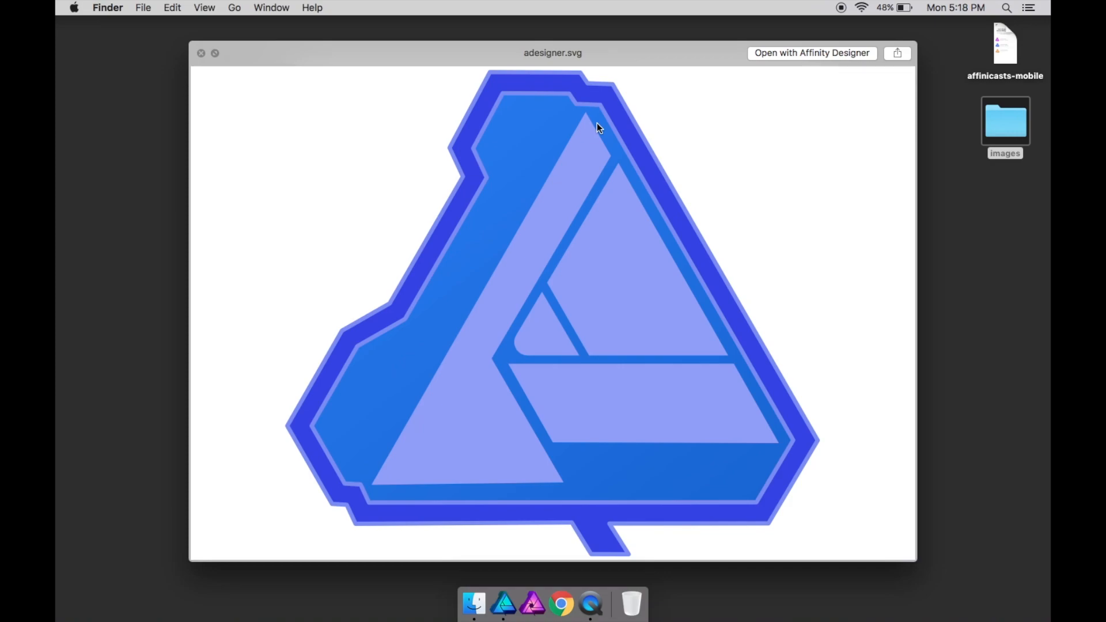
pyautogui.press('space')
# Preview the remaining exported icon files in the images folder, through mobile-logo.svg.
pyautogui.press('Down')
pyautogui.press('Down')
pyautogui.press('space')
pyautogui.press('Down')
pyautogui.press('Down')
pyautogui.press('Down')
pyautogui.press('Down')
pyautogui.press('Down')
pyautogui.press('Down')
pyautogui.press('Down')
pyautogui.press('Down')
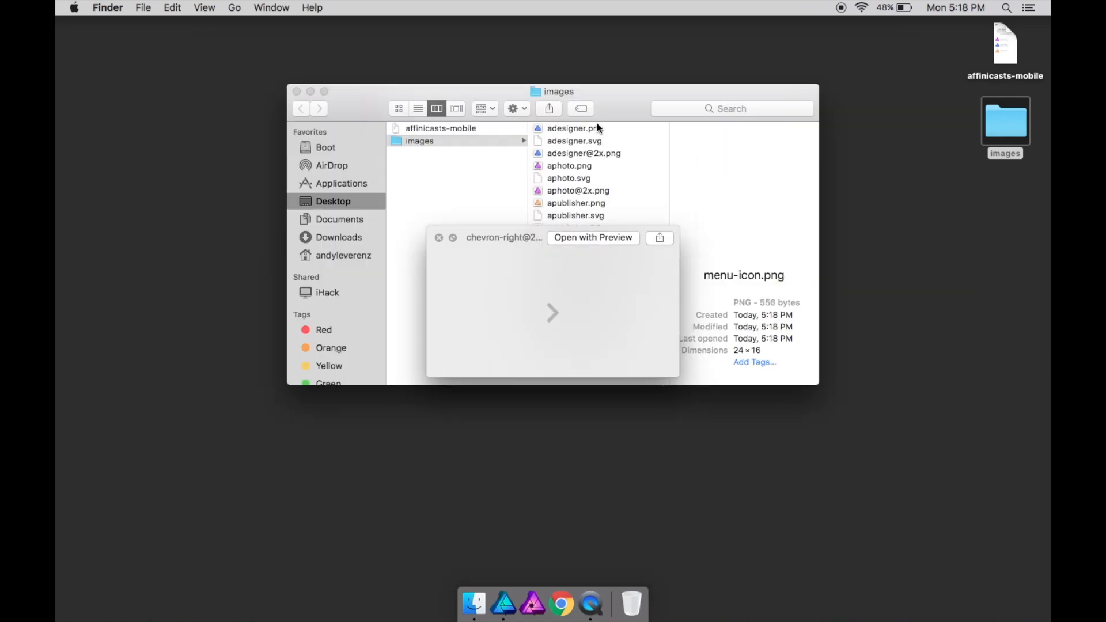
pyautogui.press('Down')
pyautogui.press('Down')
pyautogui.press('Down')
pyautogui.press('Down')
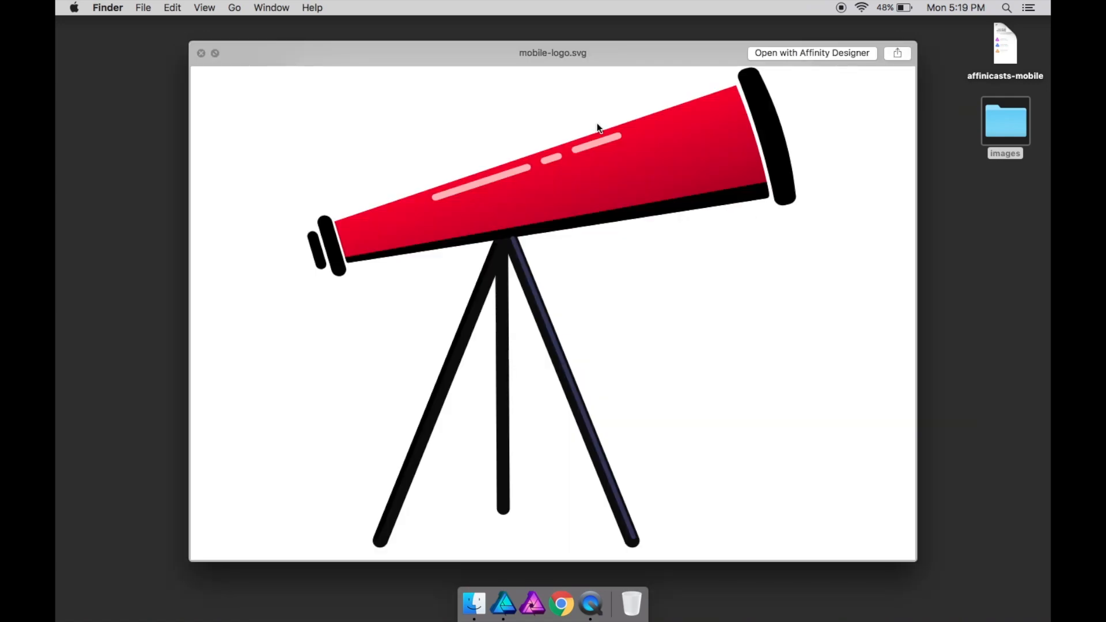
pyautogui.press('space')
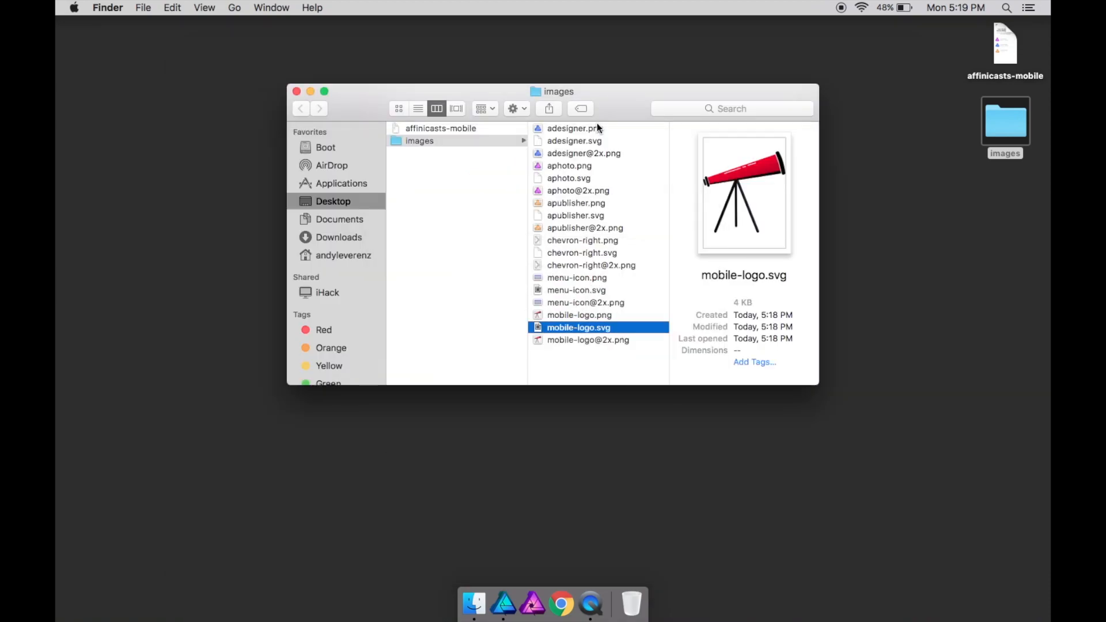
# Switch back to Affinity Designer and deselect the apublisher icon in the iPhone mockup.
pyautogui.click(504, 604)
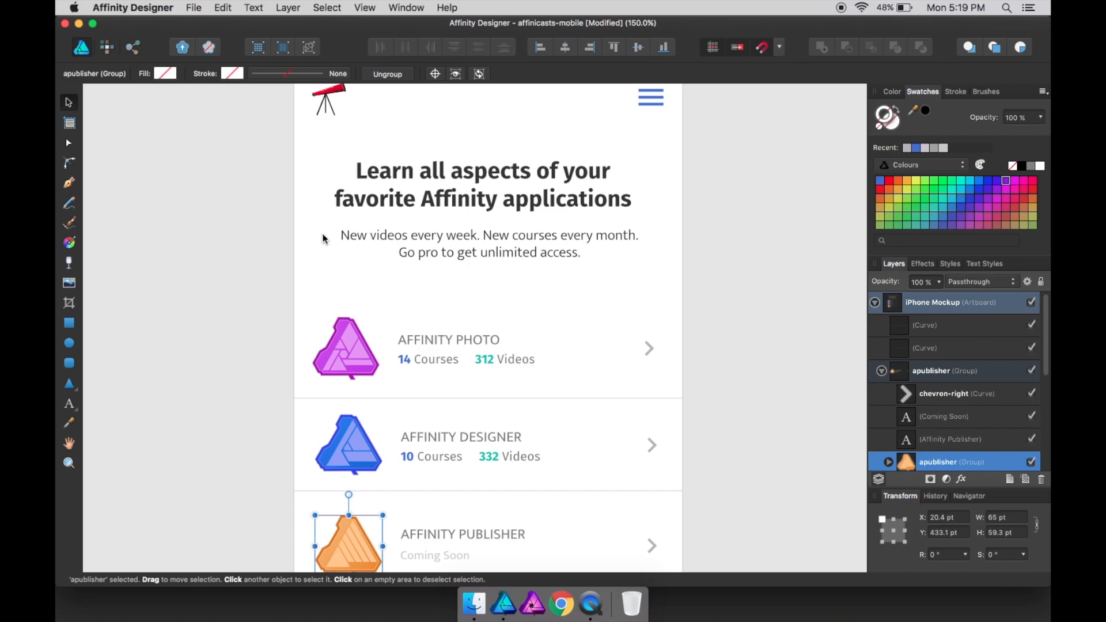
pyautogui.click(198, 222)
pyautogui.scroll(2, 197, 222)
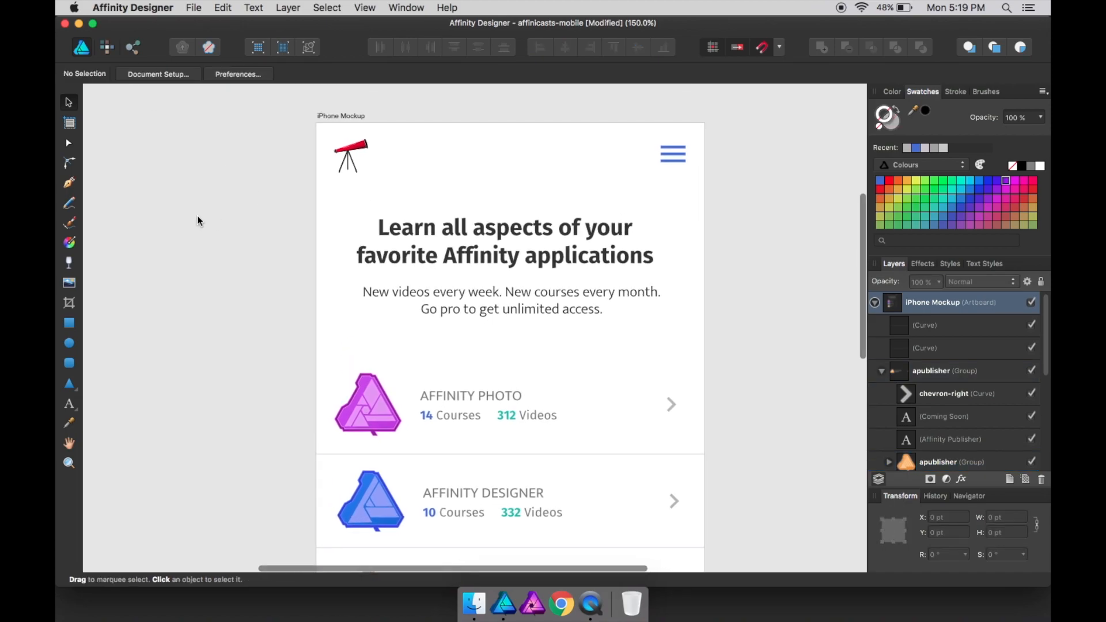
pyautogui.scroll(-1, 198, 221)
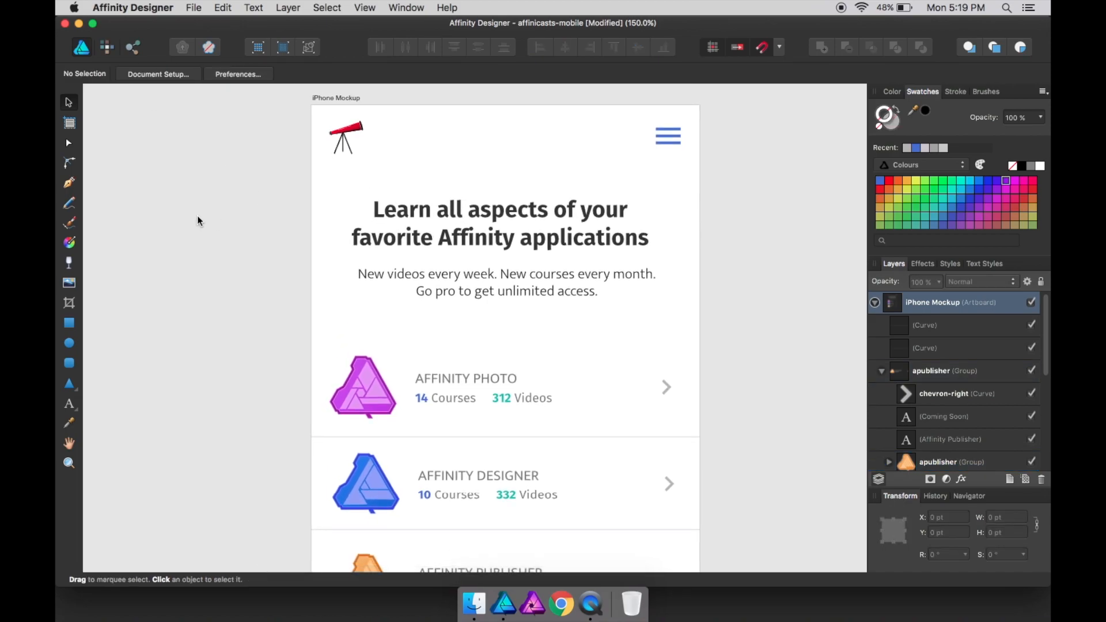